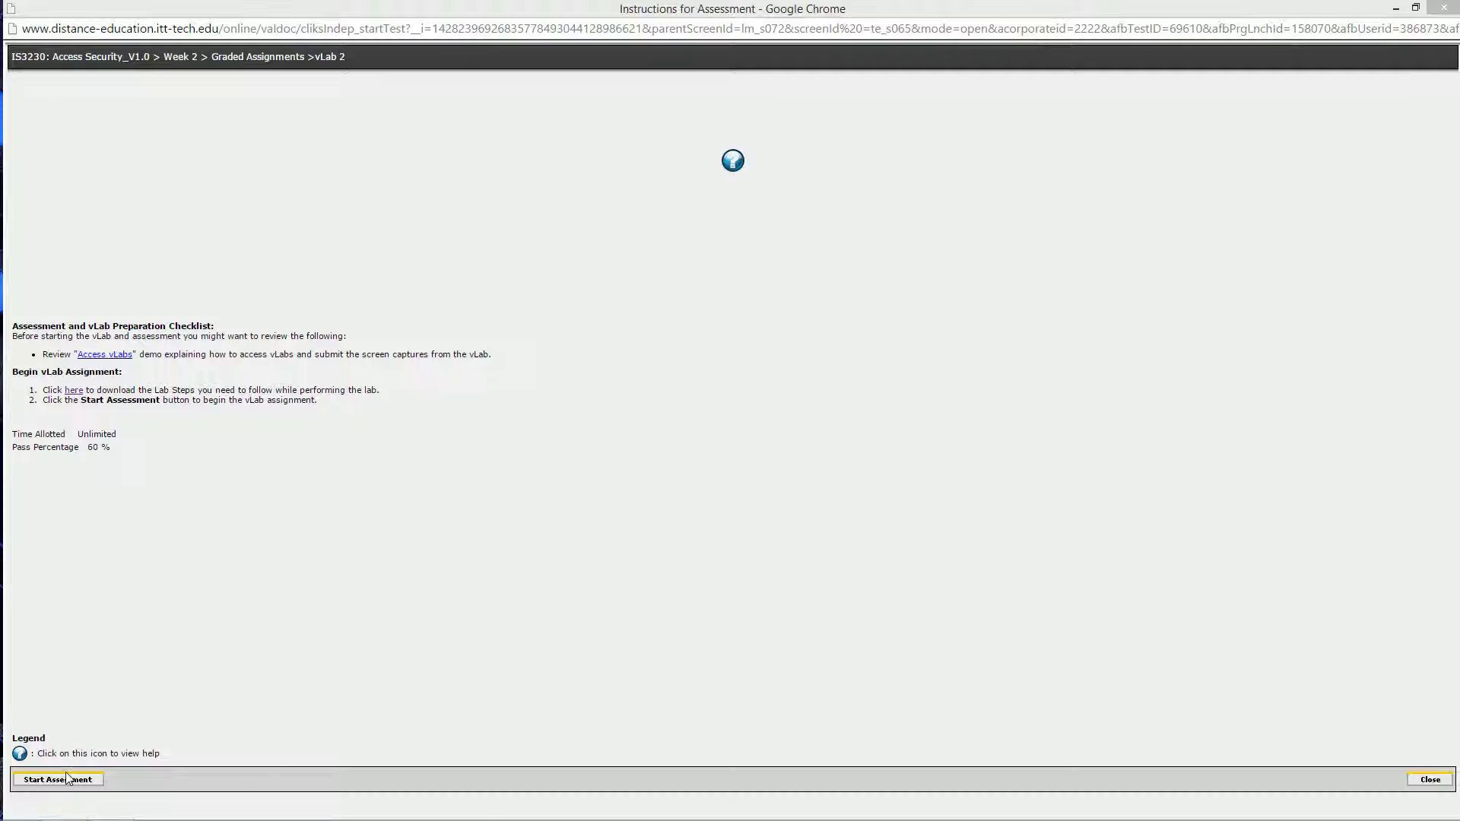
- Start the vLab 2 assessment, highlight the required screen captures in the submission requirements, and launch the virtual lab
{"action": "left_click", "coordinate": [59, 780]}
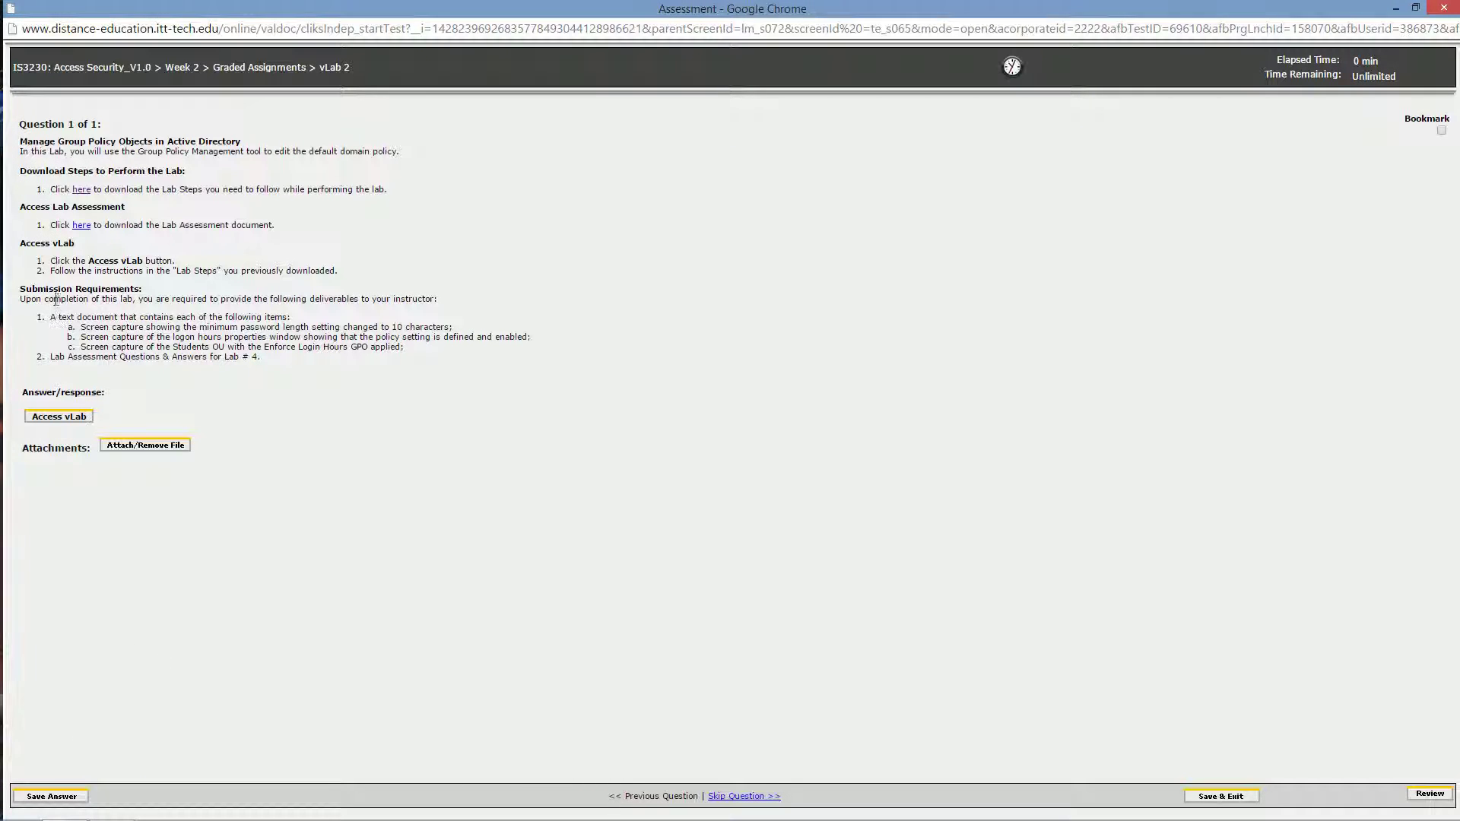
{"action": "left_click_drag", "start_coordinate": [49, 317], "coordinate": [435, 348]}
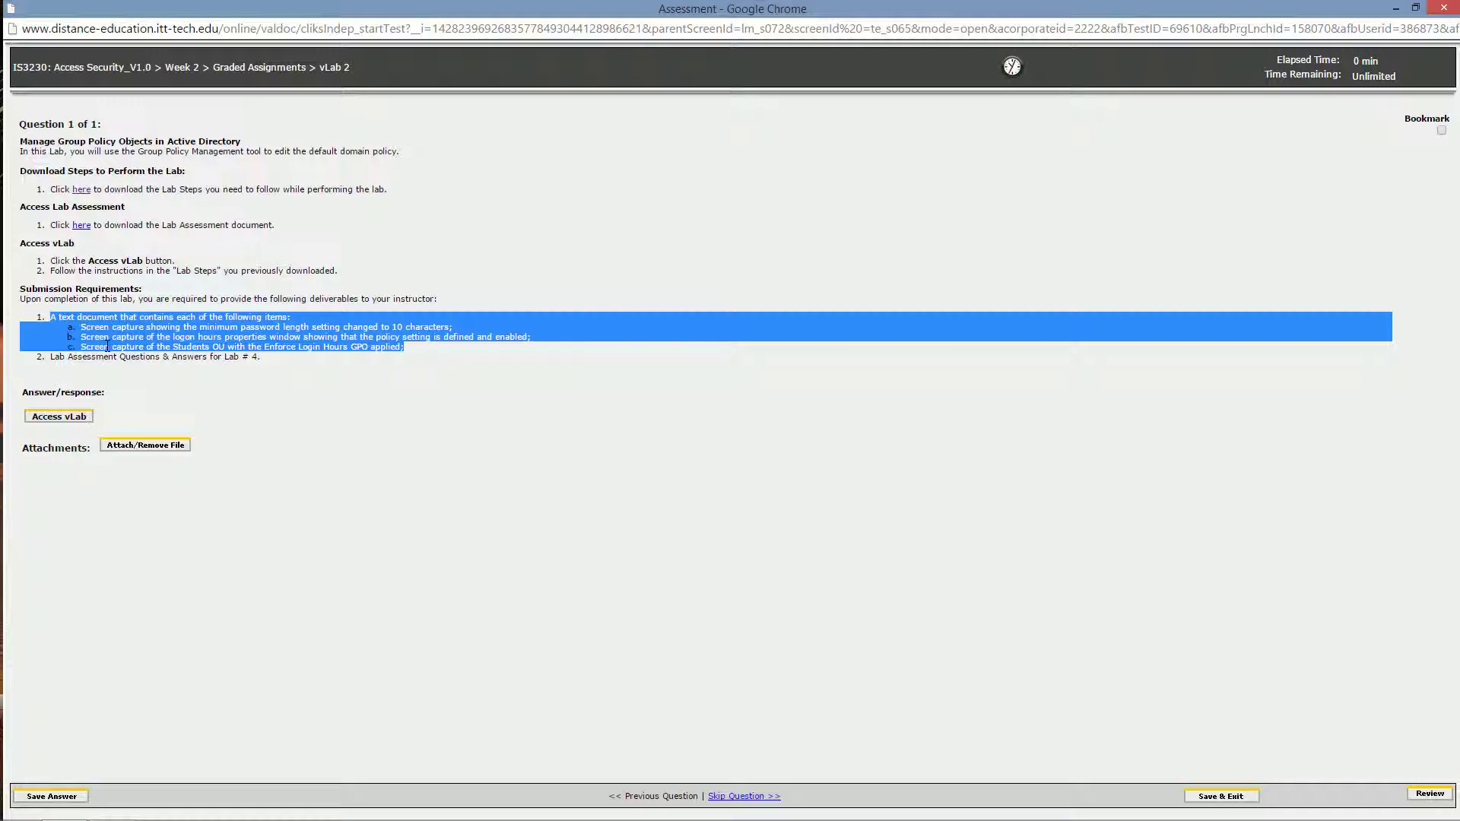
{"action": "left_click", "coordinate": [78, 418]}
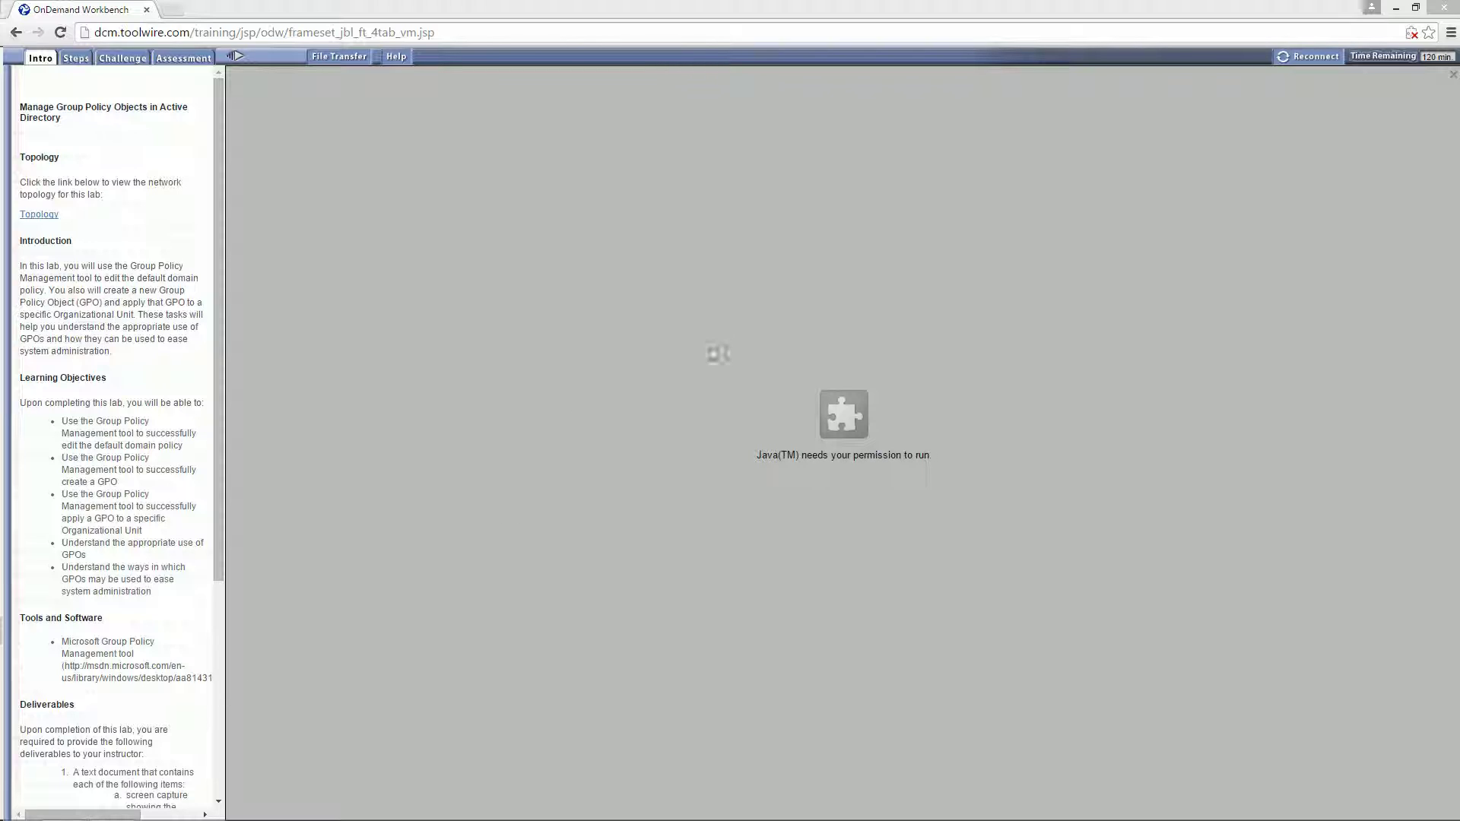
- Try to run the blocked Java plug-in and reload the virtual lab page
{"action": "right_click", "coordinate": [691, 377]}
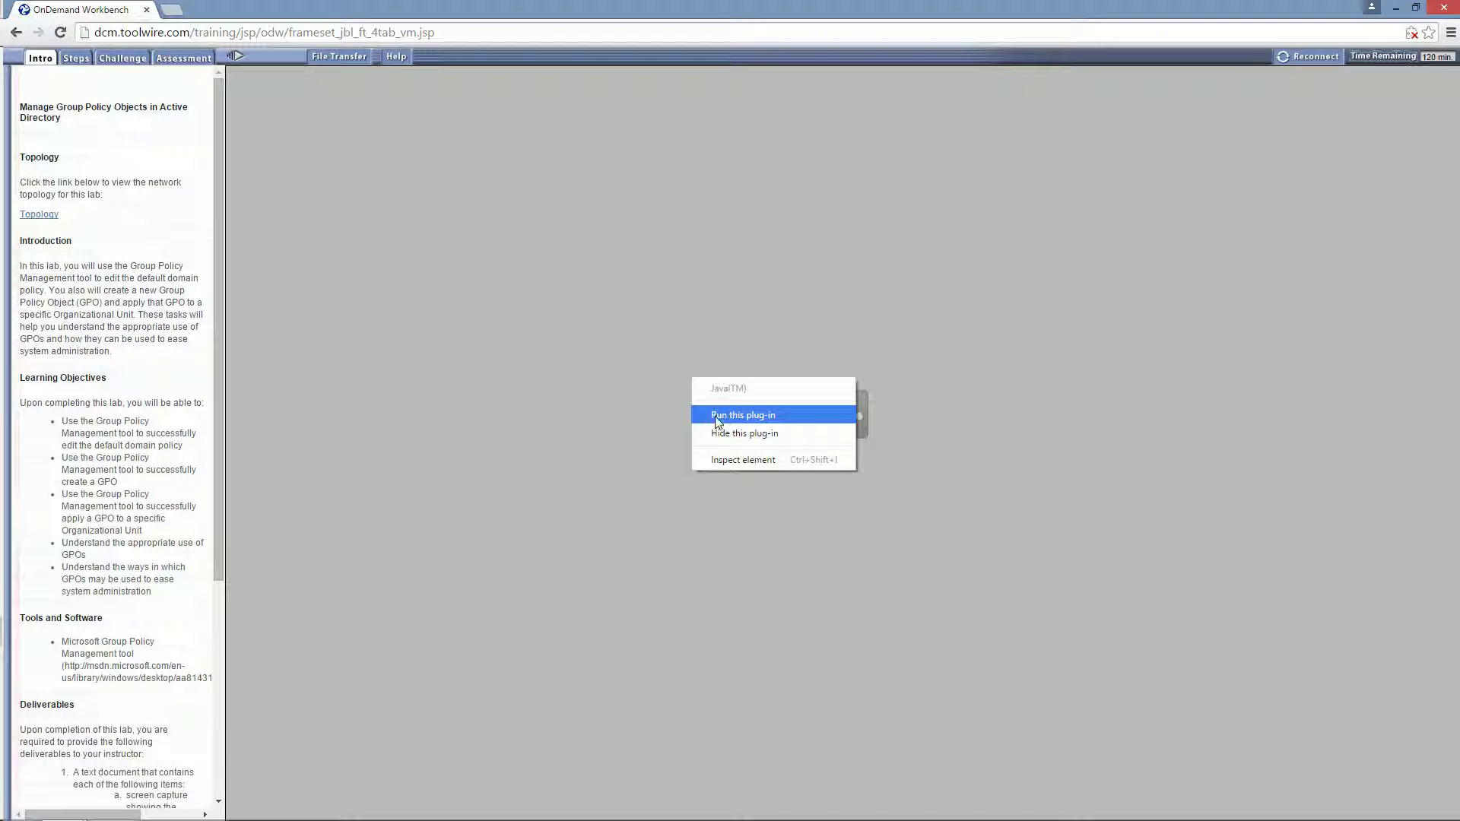
{"action": "left_click", "coordinate": [718, 415]}
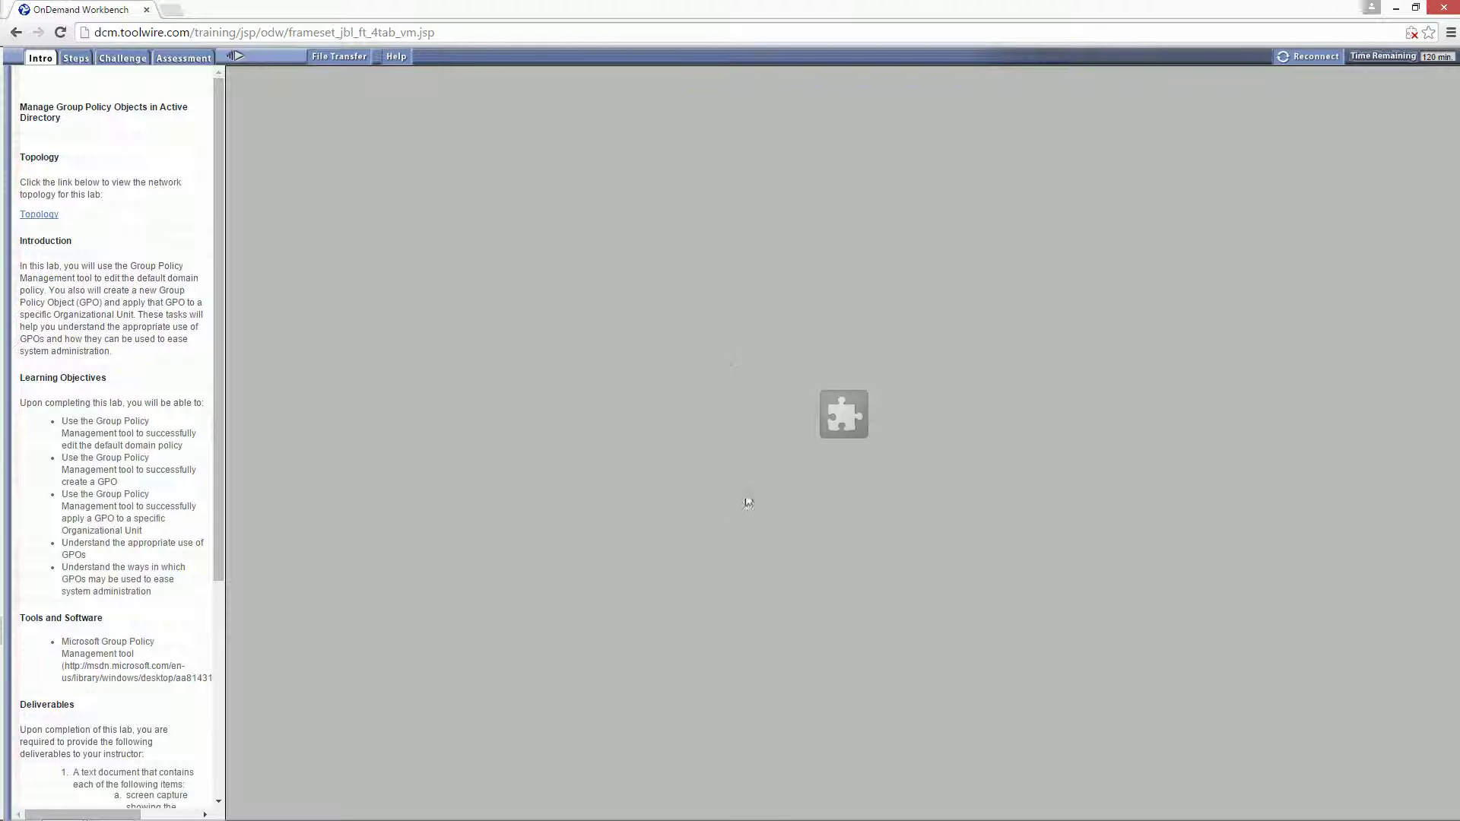
{"action": "right_click", "coordinate": [479, 412]}
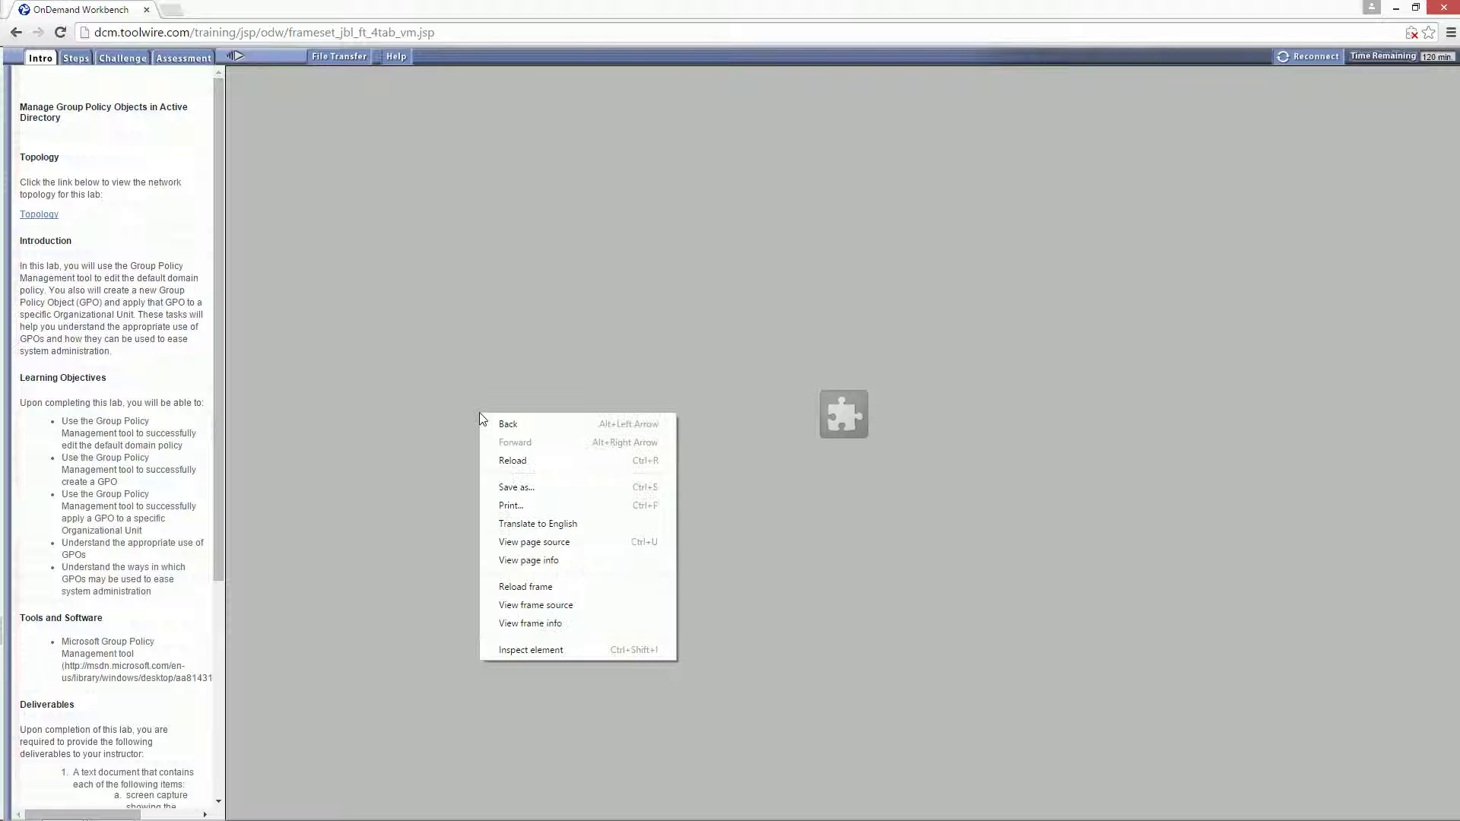
{"action": "left_click", "coordinate": [433, 400]}
{"action": "right_click", "coordinate": [524, 376]}
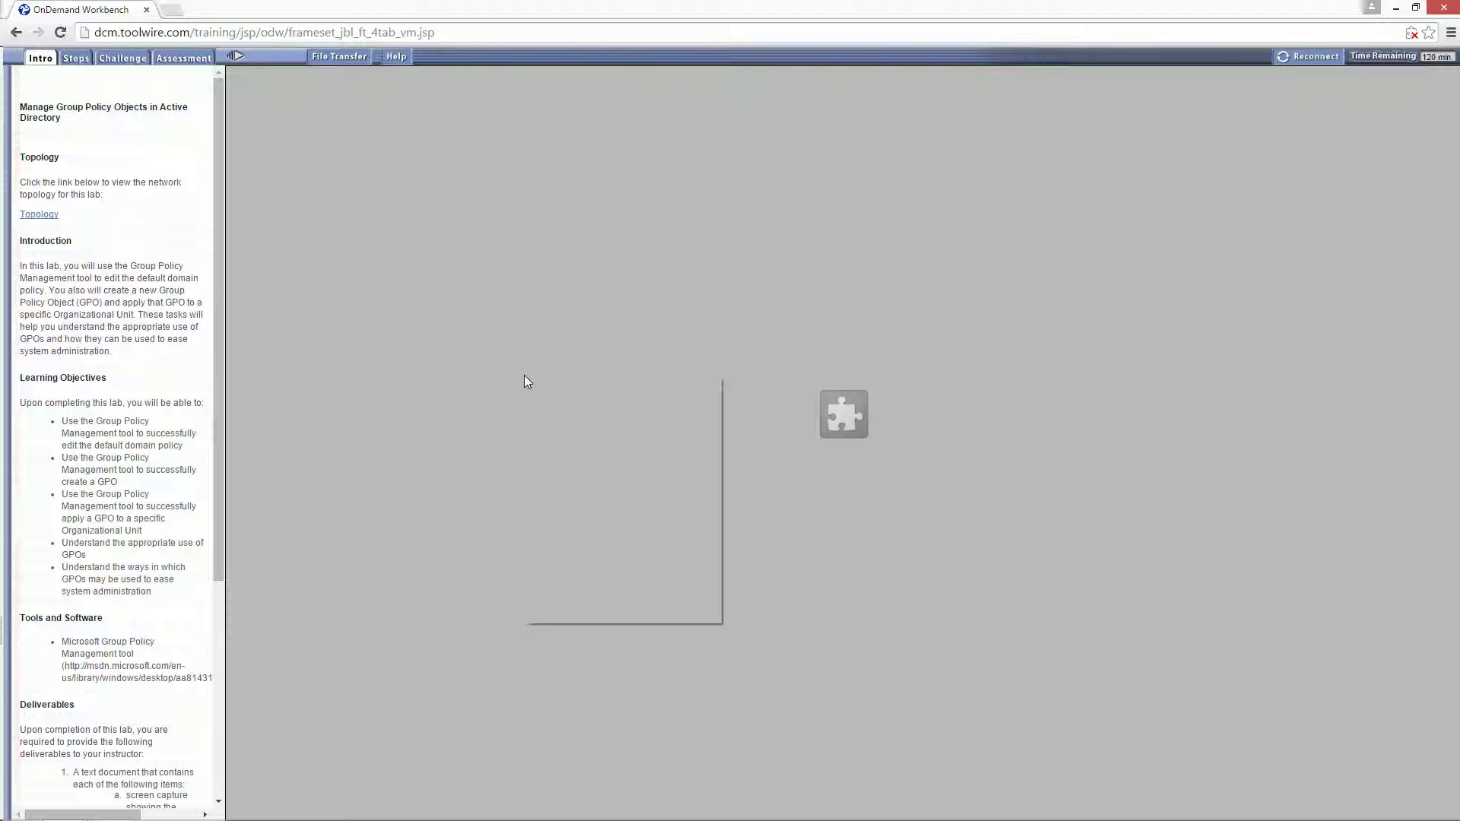
{"action": "left_click", "coordinate": [567, 426]}
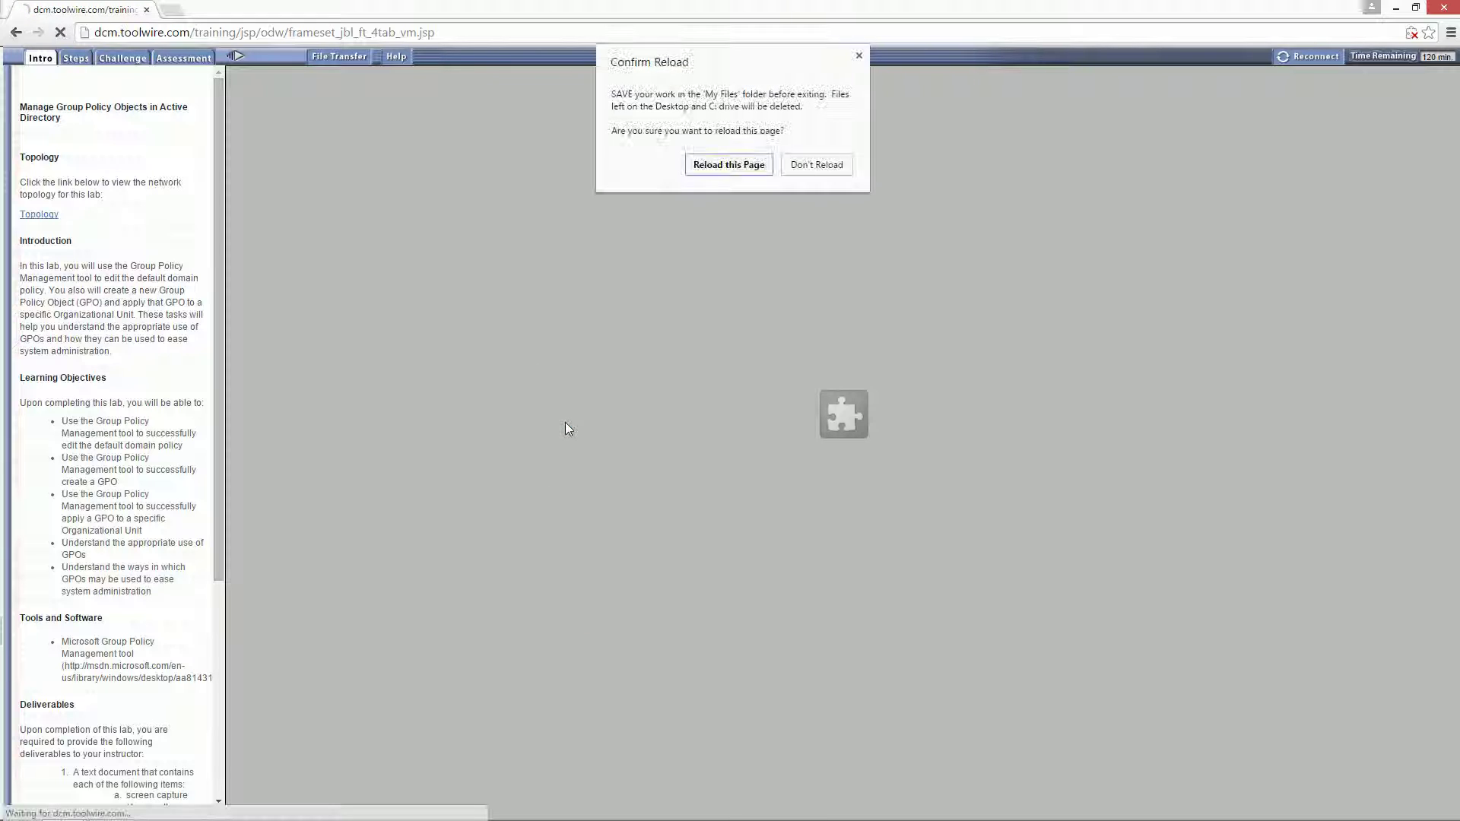
{"action": "left_click", "coordinate": [711, 167]}
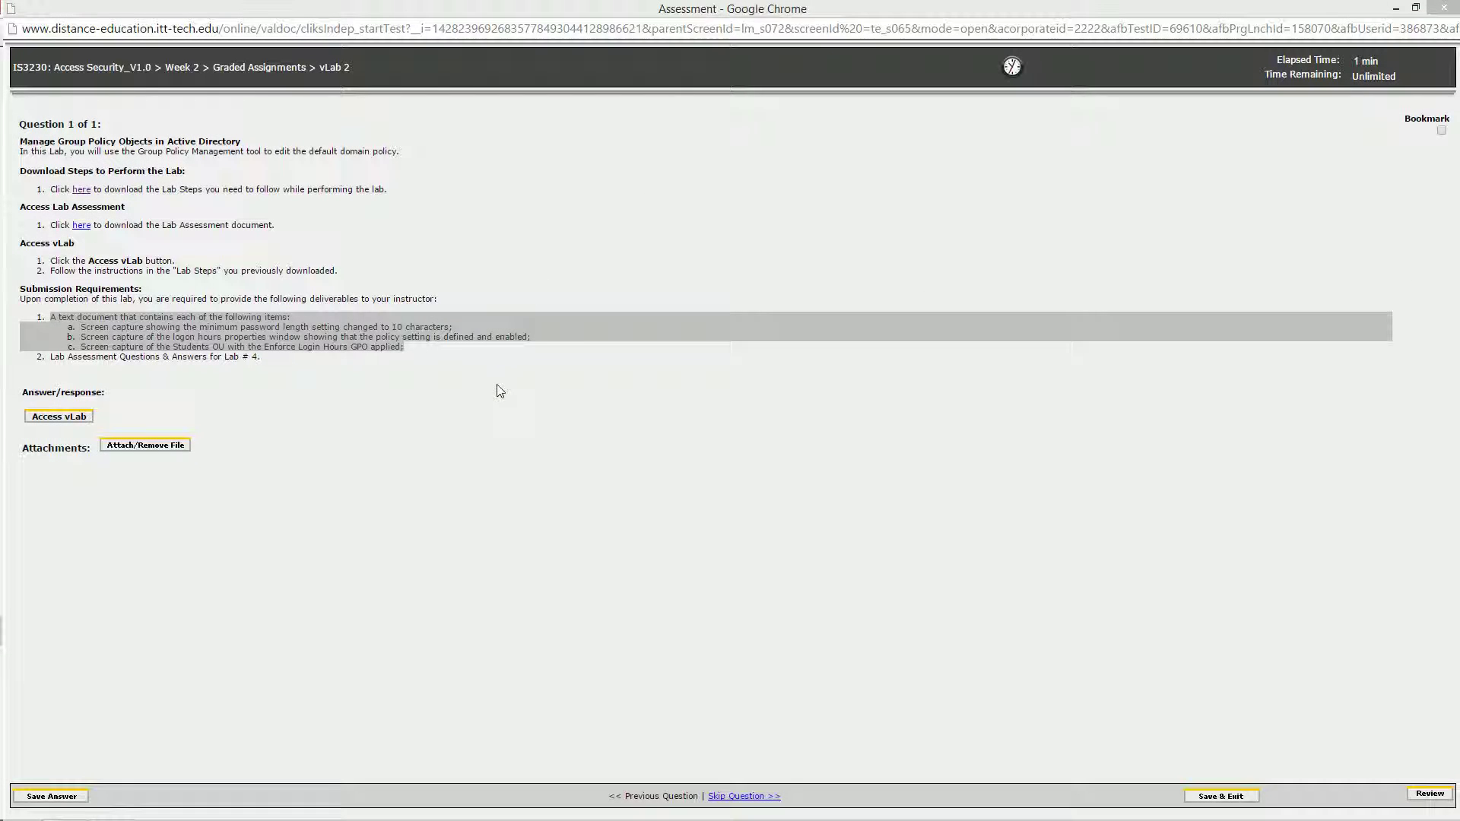
- Launch the virtual lab again from the assessment page and allow the Citrix Receiver application to run
{"action": "left_click", "coordinate": [487, 471]}
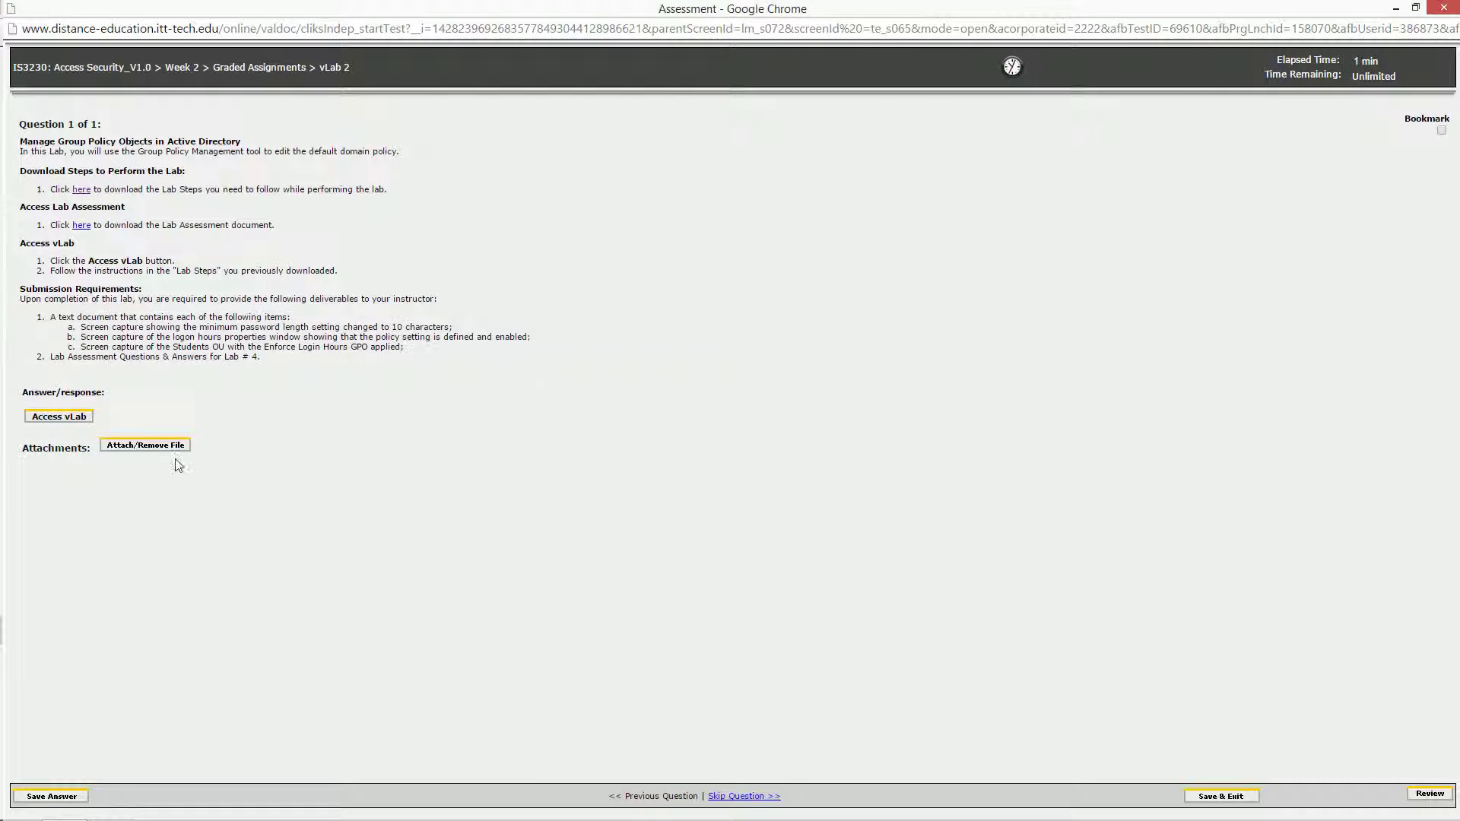
{"action": "left_click", "coordinate": [76, 415]}
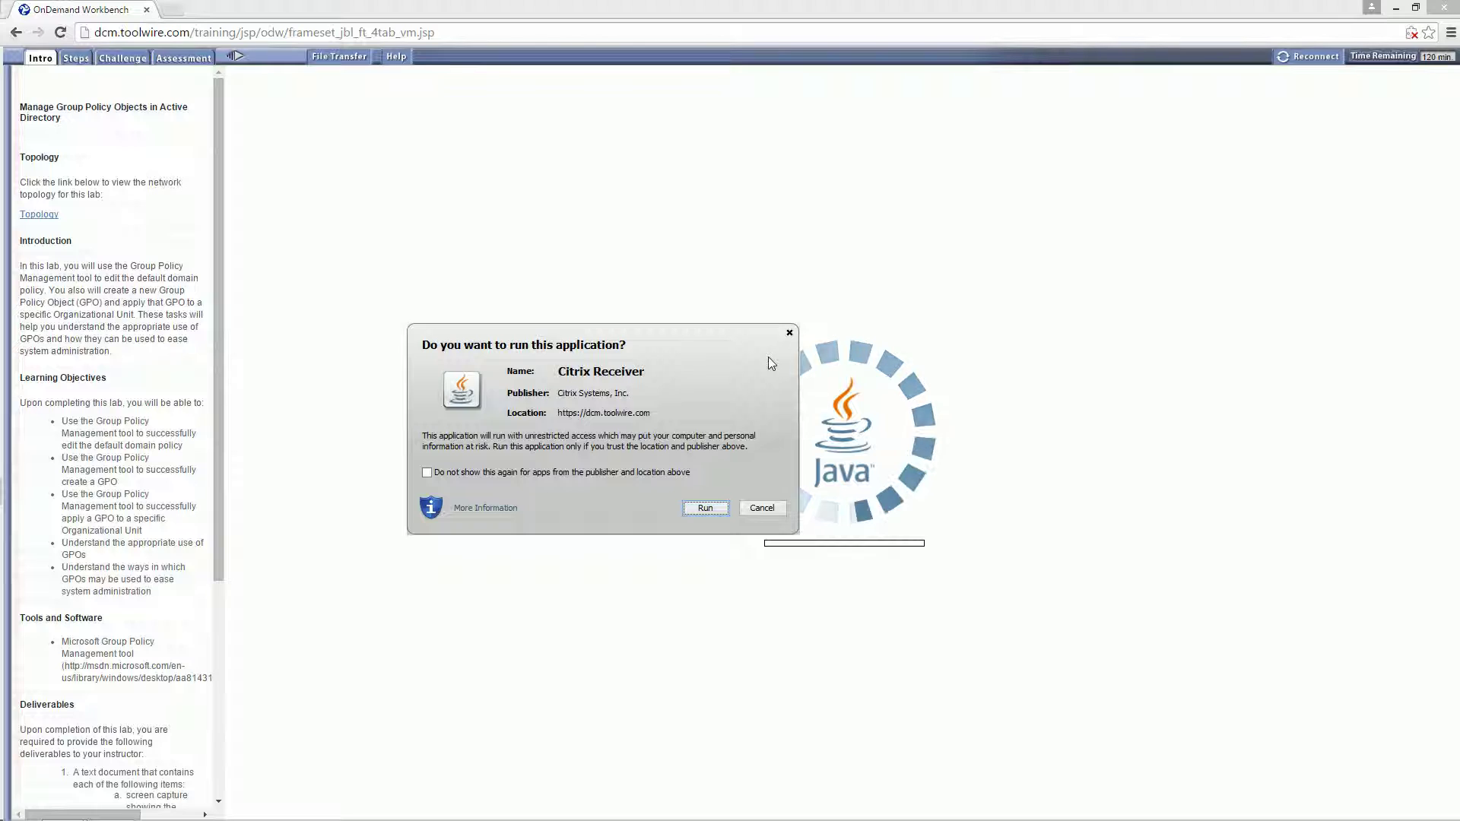
{"action": "left_click", "coordinate": [699, 509]}
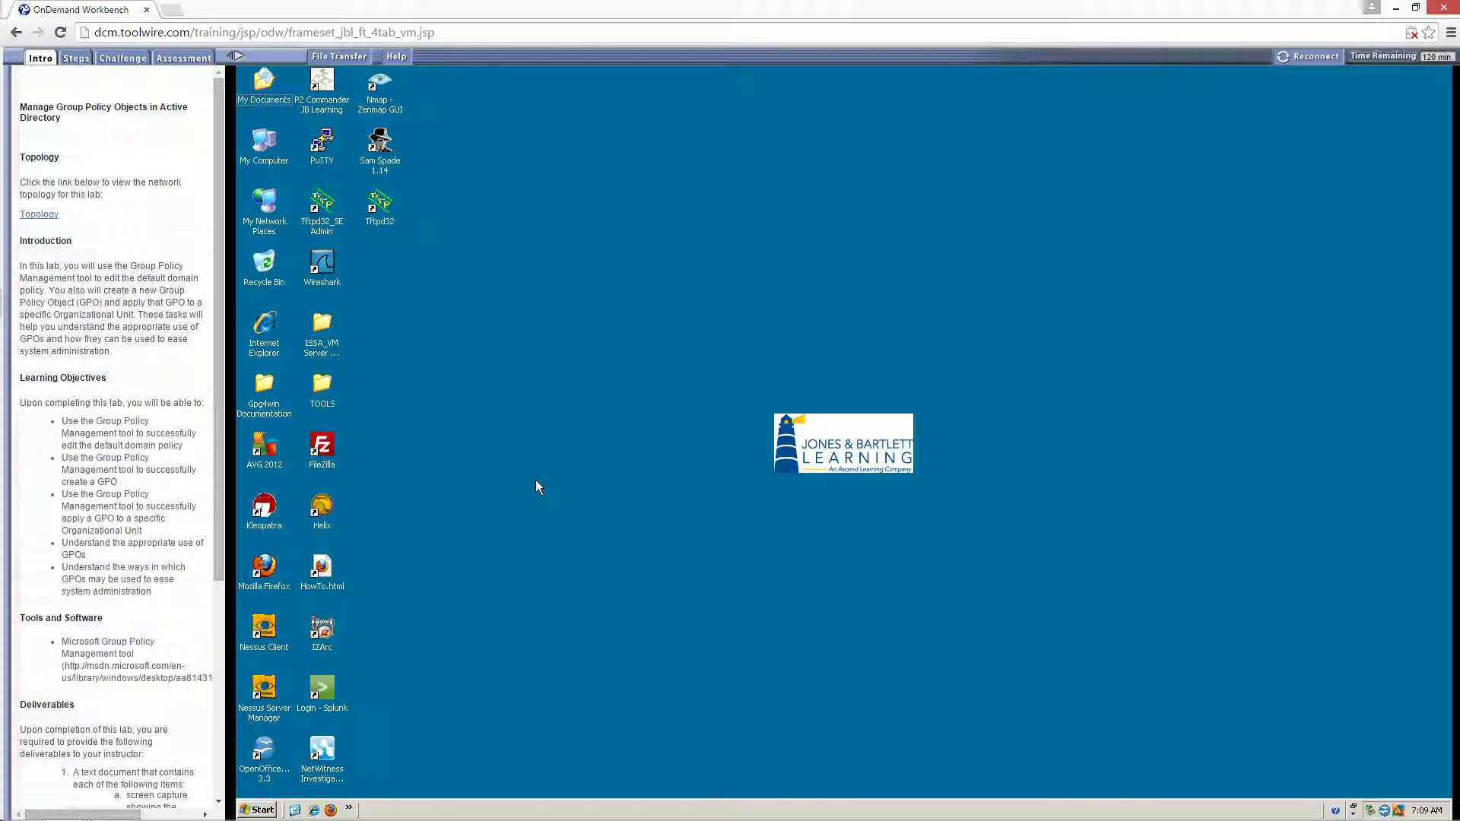
- Open the TargetWindows01.rdp remote desktop connection from the ISSA_VM Server Farm_RDP desktop folder
{"action": "left_click", "coordinate": [325, 340]}
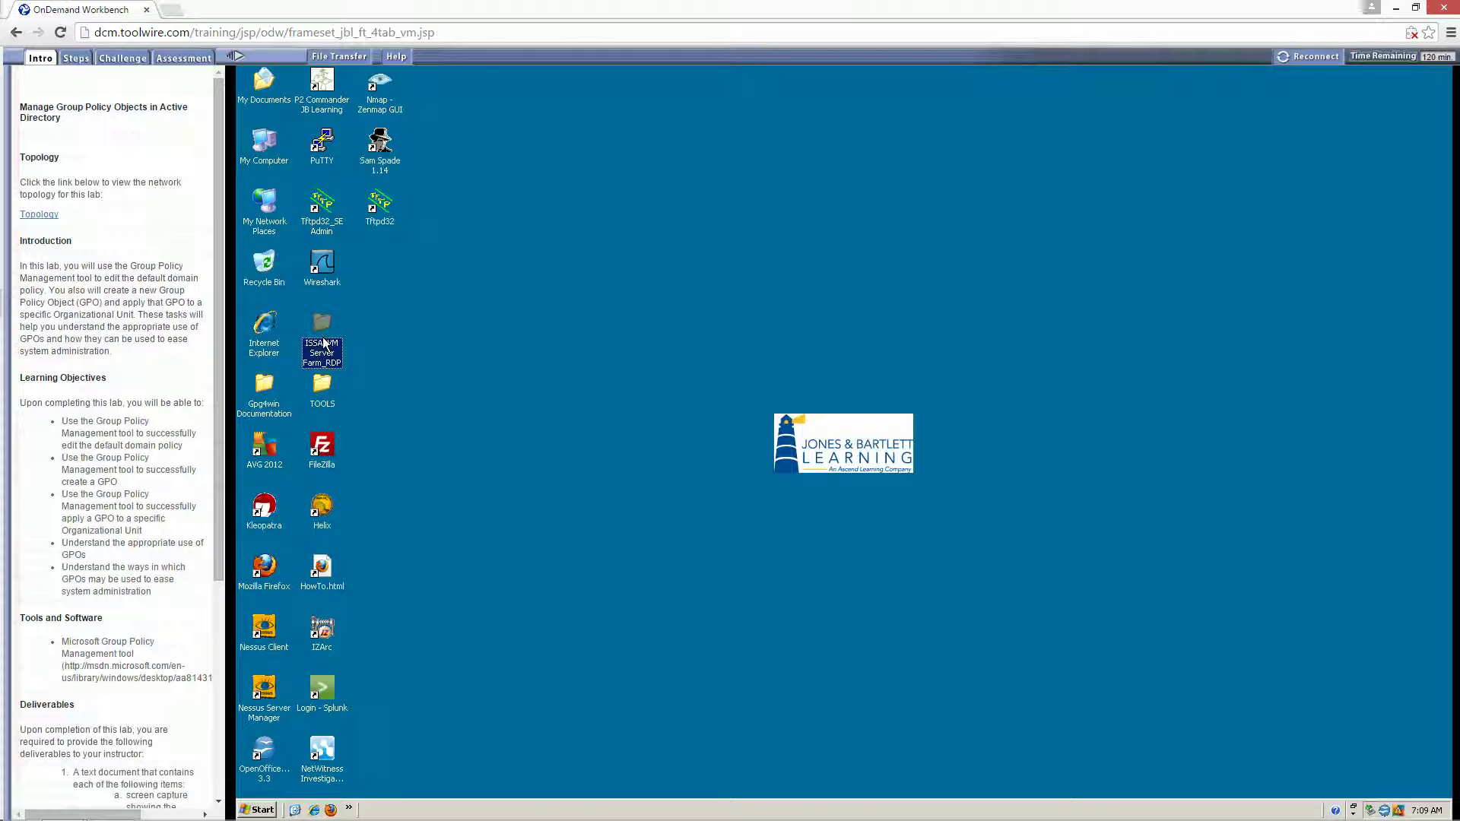
{"action": "double_click", "coordinate": [324, 342]}
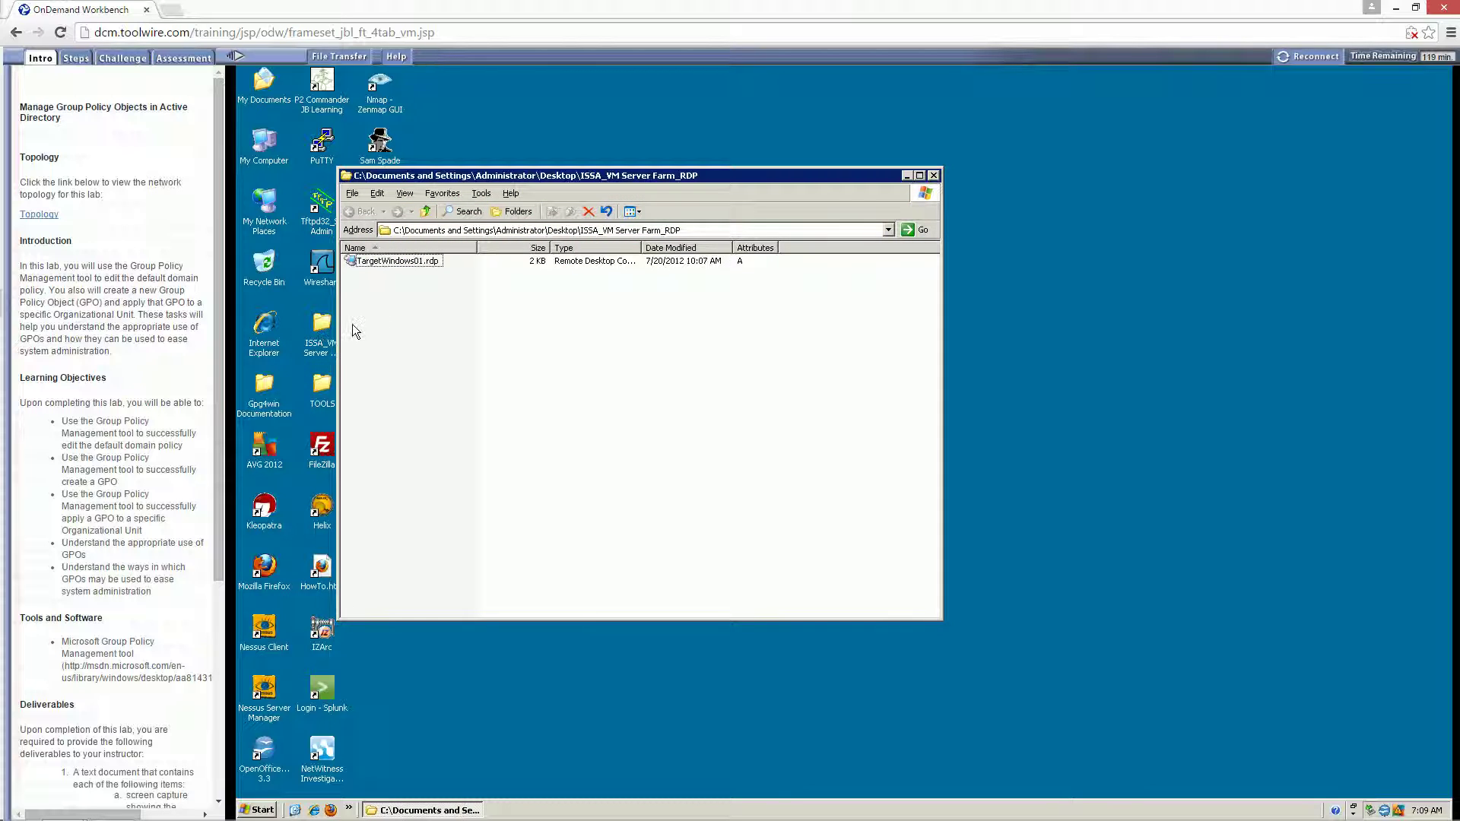
{"action": "left_click", "coordinate": [392, 261]}
{"action": "double_click", "coordinate": [391, 258]}
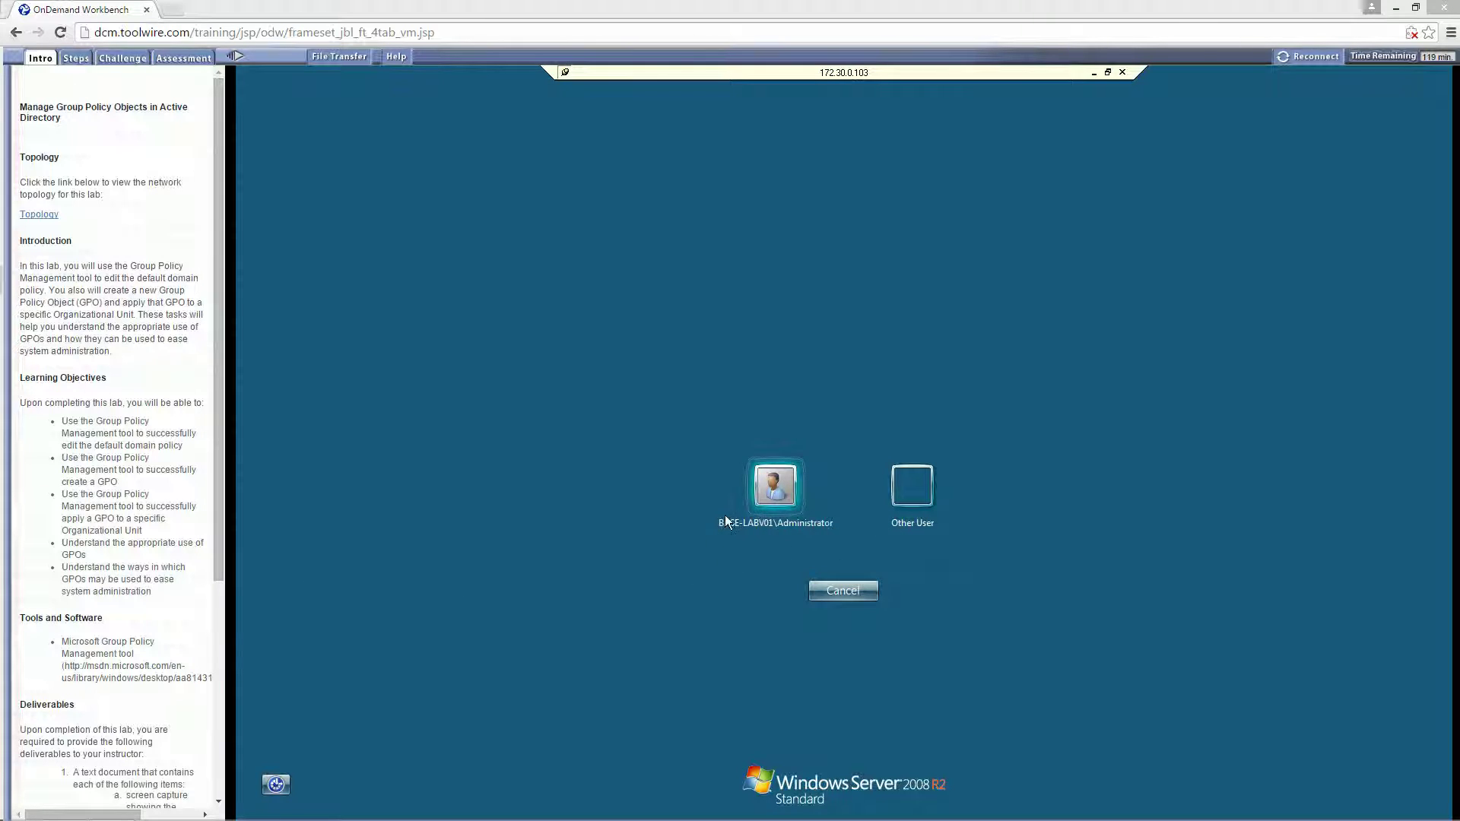
- Choose to log on as another user and enter the corp domain's administrator account as the user name
{"action": "left_click", "coordinate": [902, 485]}
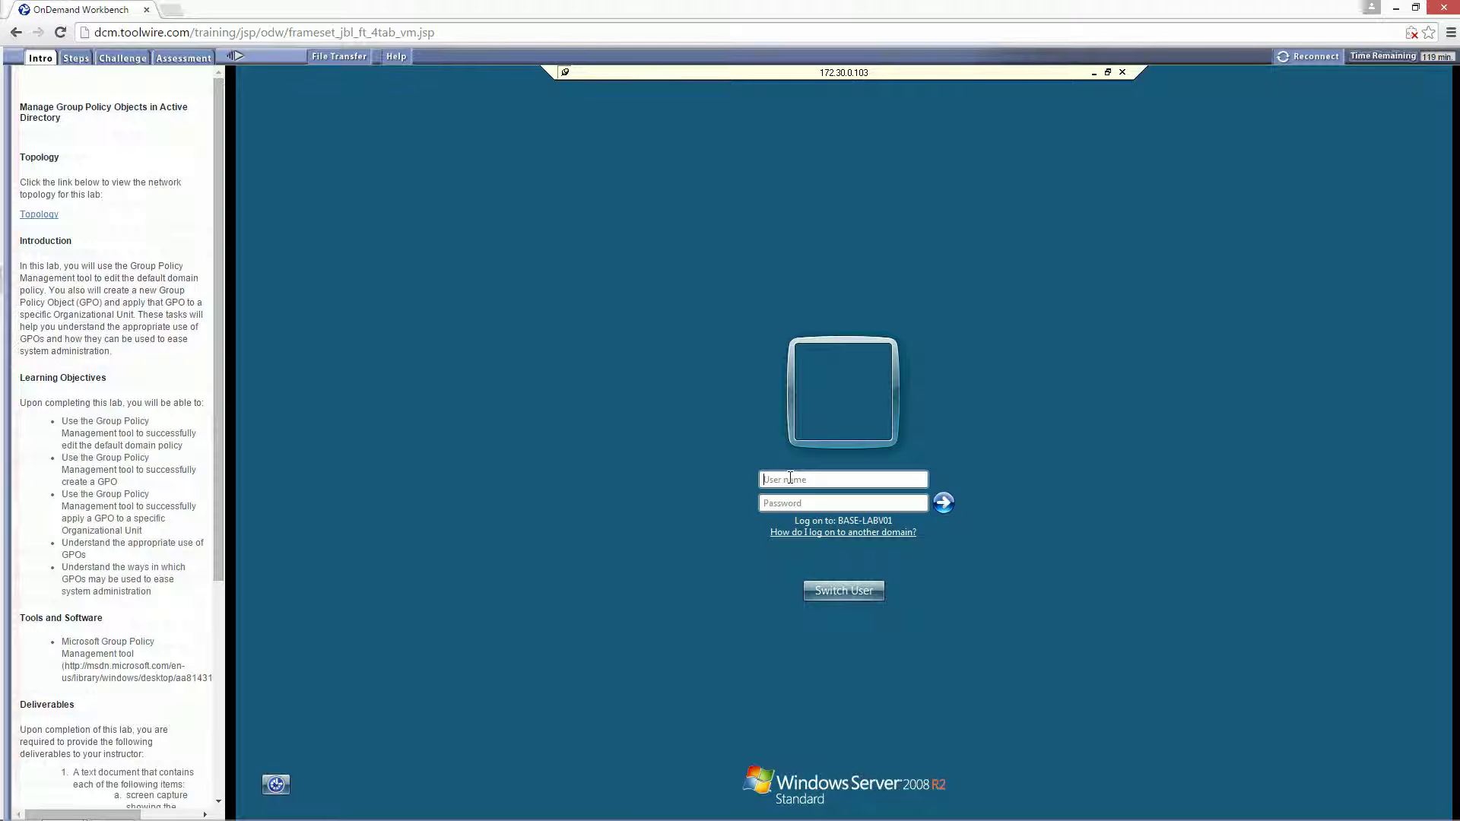
{"action": "type", "text": "corp\\administreaot"}
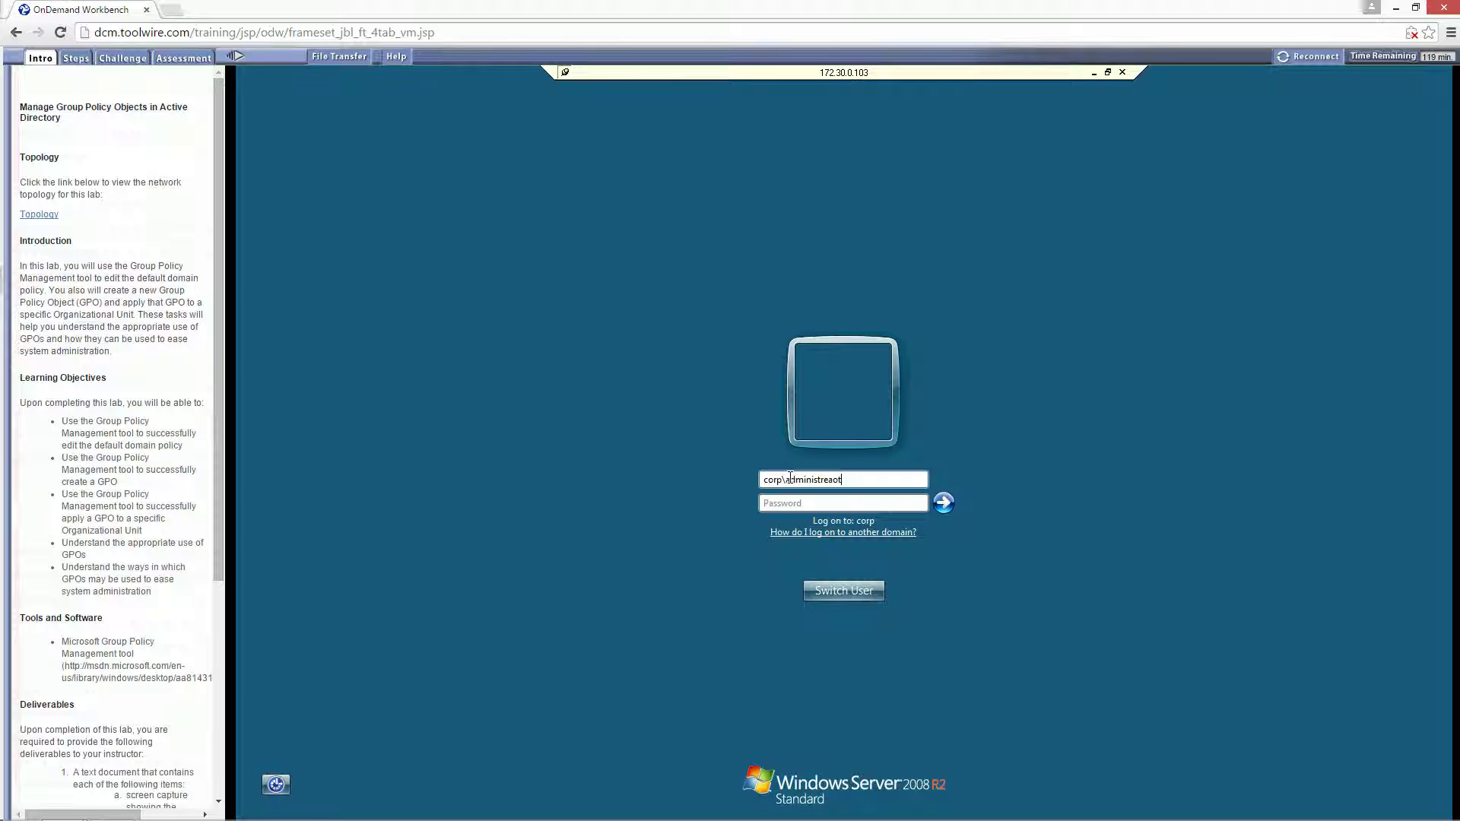
{"action": "key", "text": "BackSpace"}
{"action": "key", "text": "BackSpace"}
{"action": "key", "text": "BackSpace"}
{"action": "key", "text": "BackSpace"}
{"action": "key", "text": "BackSpace"}
{"action": "key", "text": "BackSpace"}
{"action": "key", "text": "BackSpace"}
{"action": "key", "text": "BackSpace"}
{"action": "key", "text": "BackSpace"}
{"action": "key", "text": "BackSpace"}
{"action": "key", "text": "BackSpace"}
{"action": "key", "text": "BackSpace"}
{"action": "type", "text": "\\administerat"}
{"action": "left_click", "coordinate": [829, 479]}
{"action": "key", "text": "BackSpace"}
- Enter the account password and log on to the Windows Server 2008 R2 machine
{"action": "key", "text": "Caps_Lock"}
{"action": "type", "text": "Pas"}
{"action": "key", "text": "Caps_Lock"}
{"action": "type", "text": "***"}
{"action": "key", "text": "Return"}
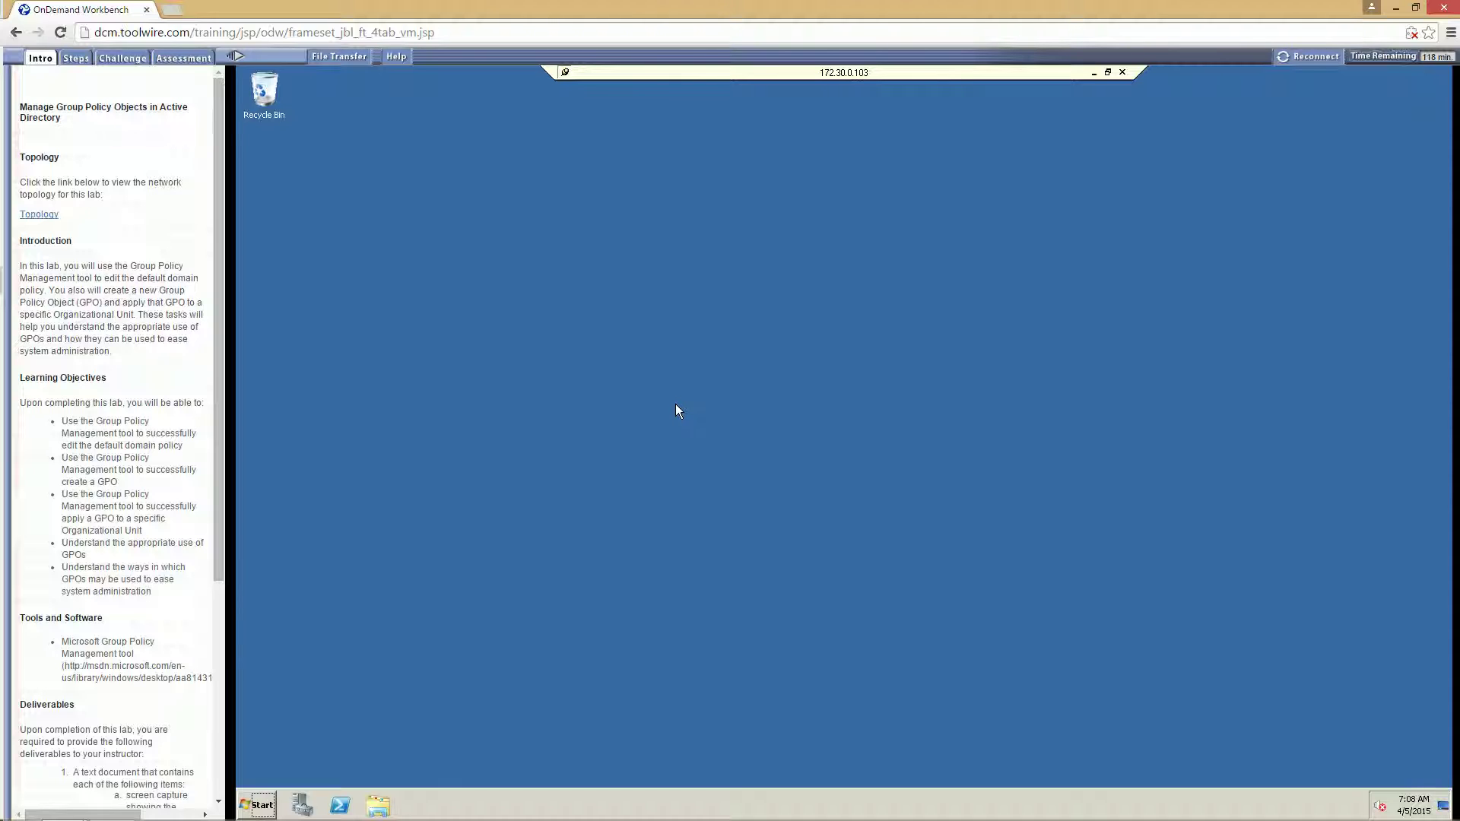
- Open Group Policy Management from the server's Administrative Tools
{"action": "left_click", "coordinate": [264, 802]}
{"action": "mouse_move", "coordinate": [511, 667]}
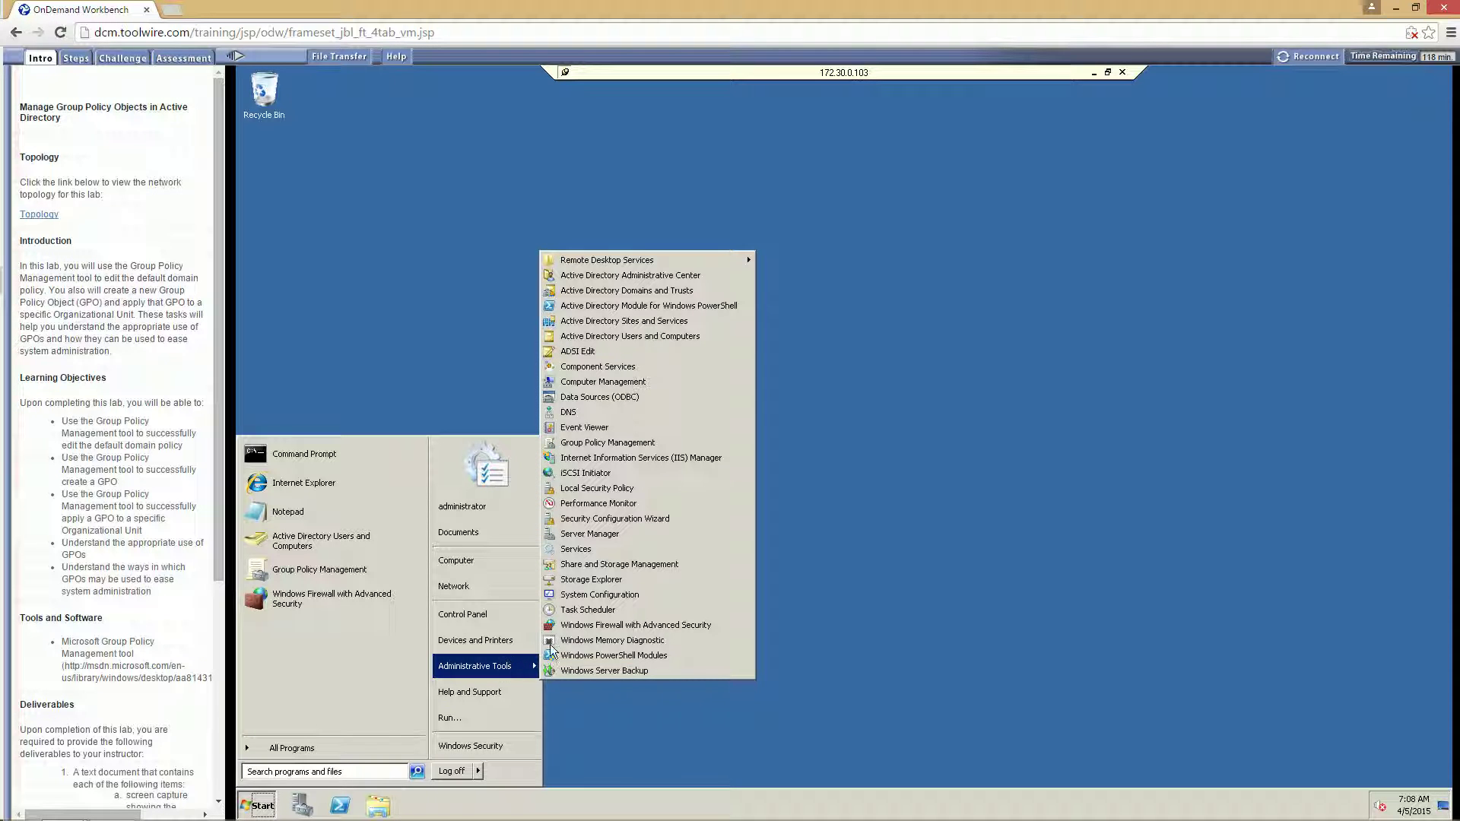
{"action": "left_click", "coordinate": [592, 446]}
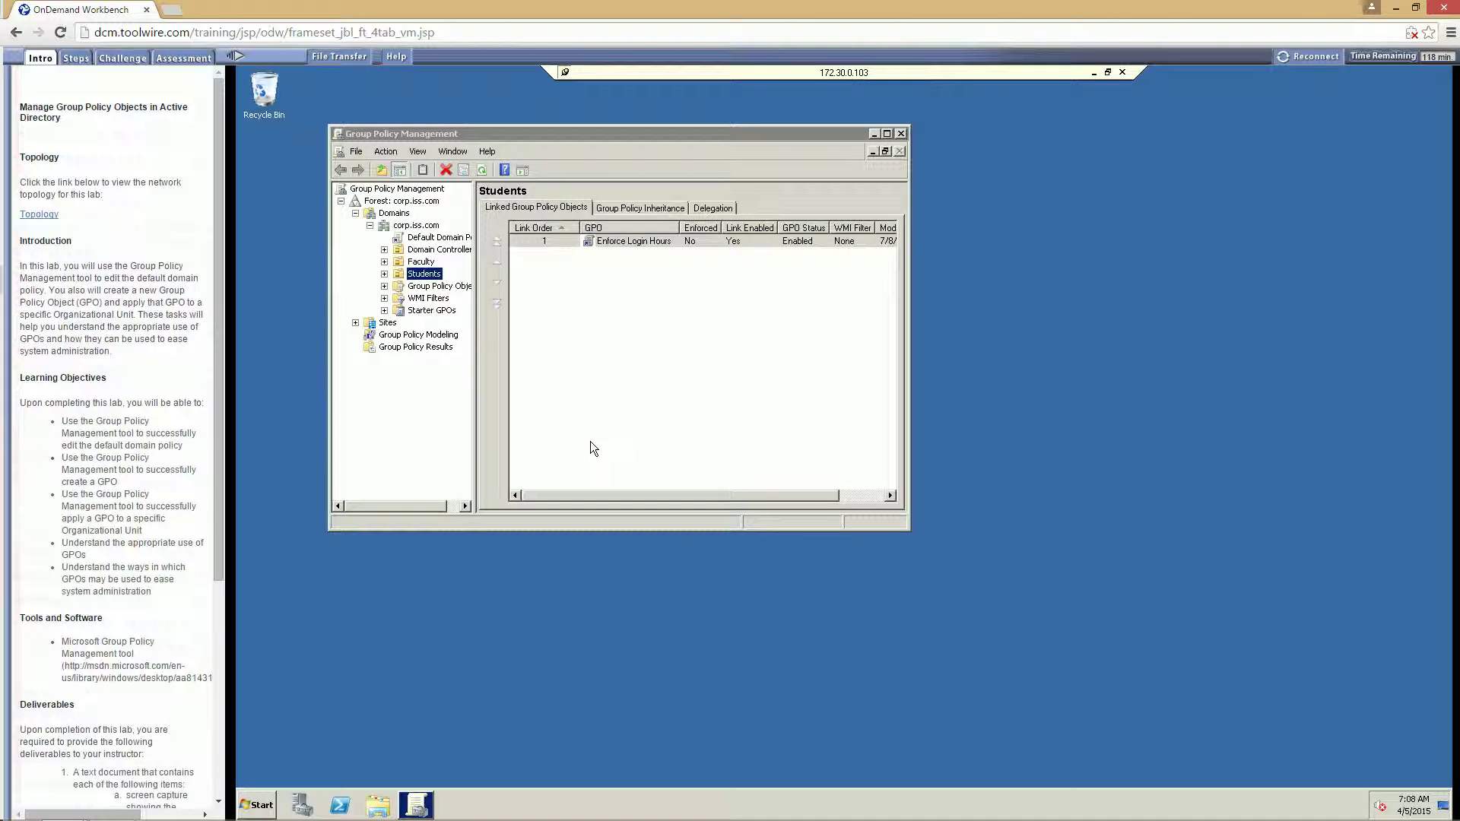
- Collapse the domain tree and expand it again from the forest through Domains to the contents of corp.iss.com
{"action": "left_click", "coordinate": [371, 225]}
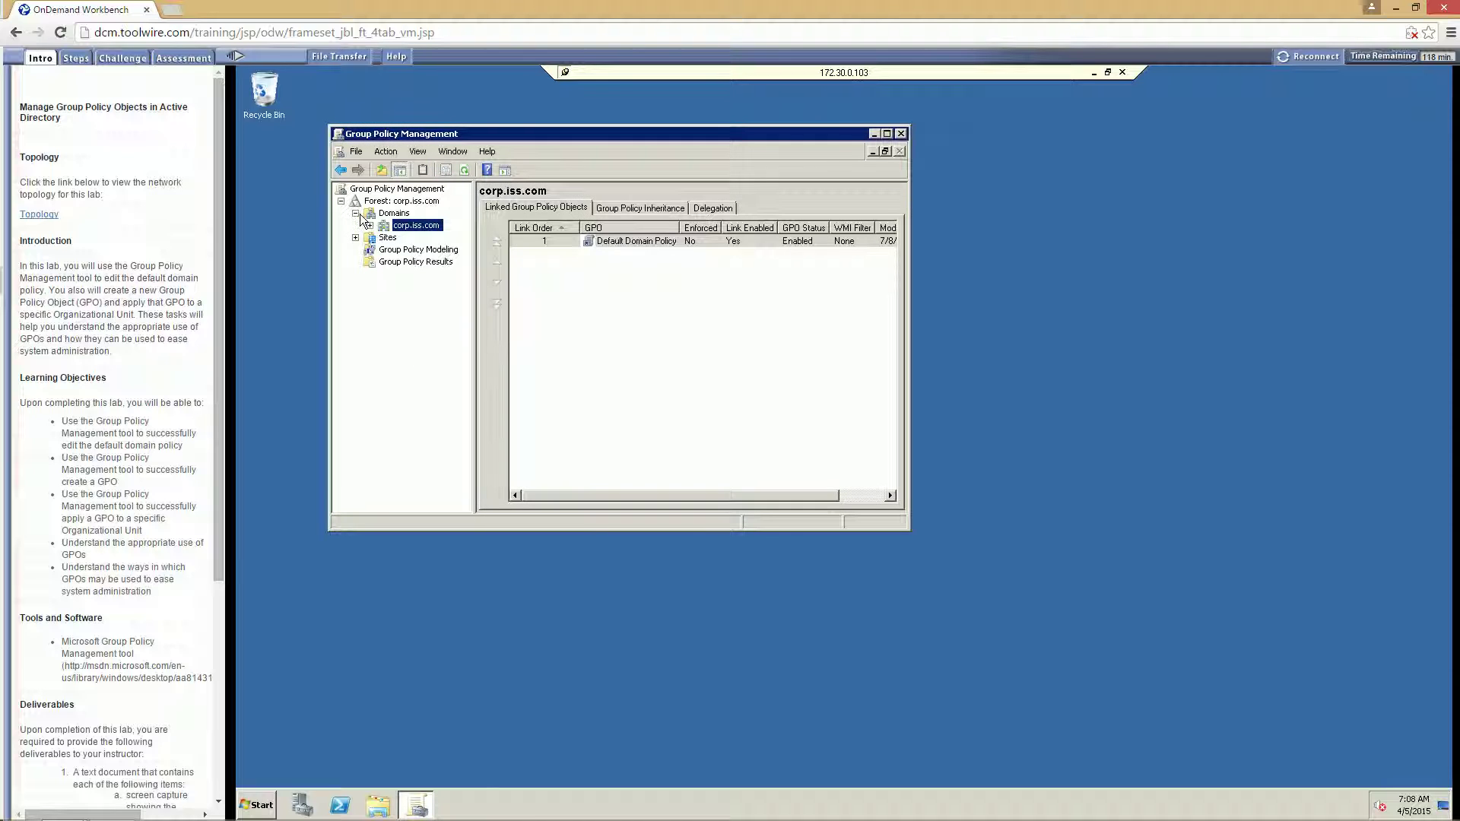
{"action": "left_click", "coordinate": [356, 214]}
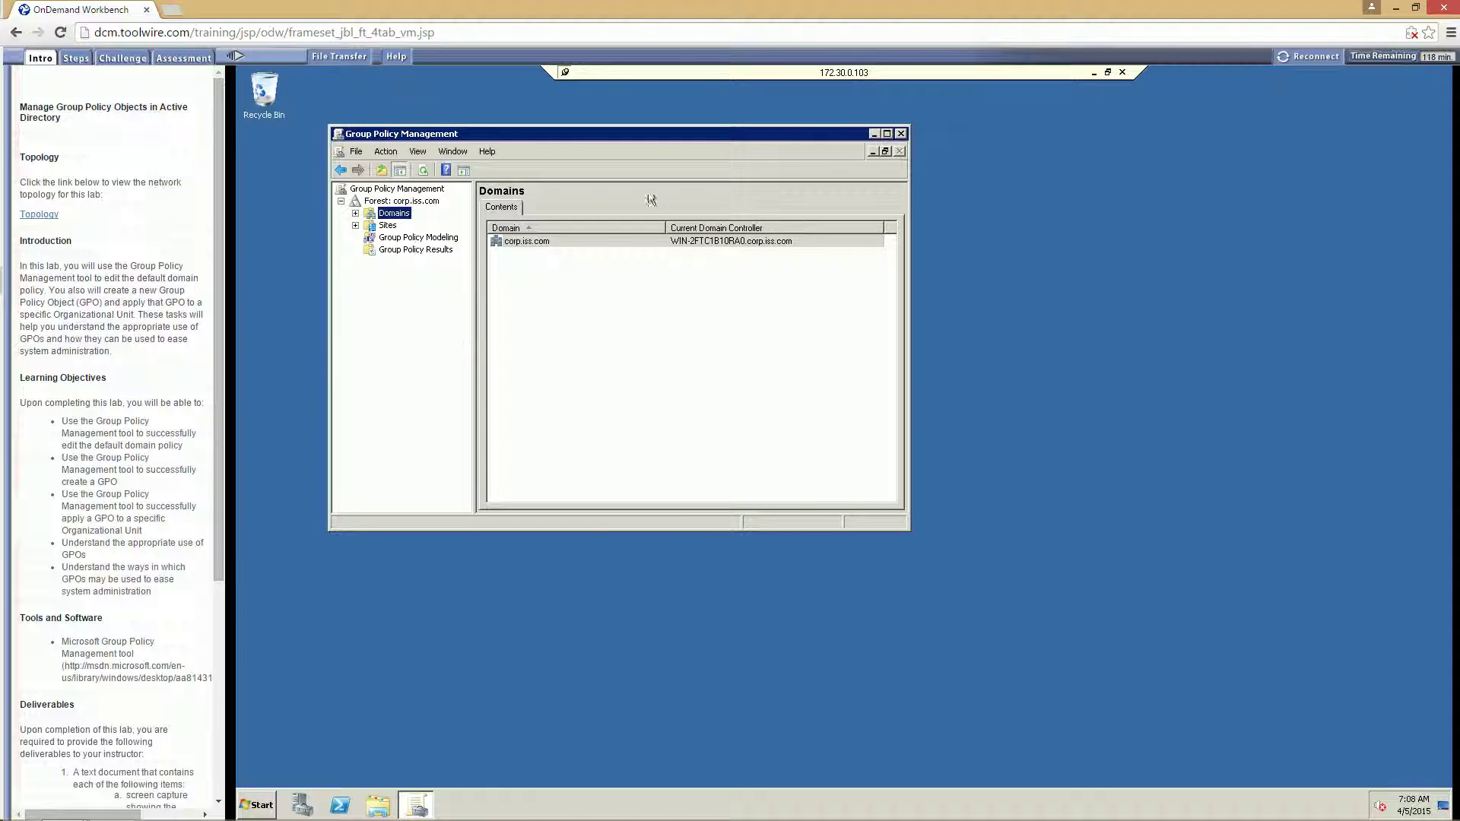
{"action": "left_click", "coordinate": [384, 202]}
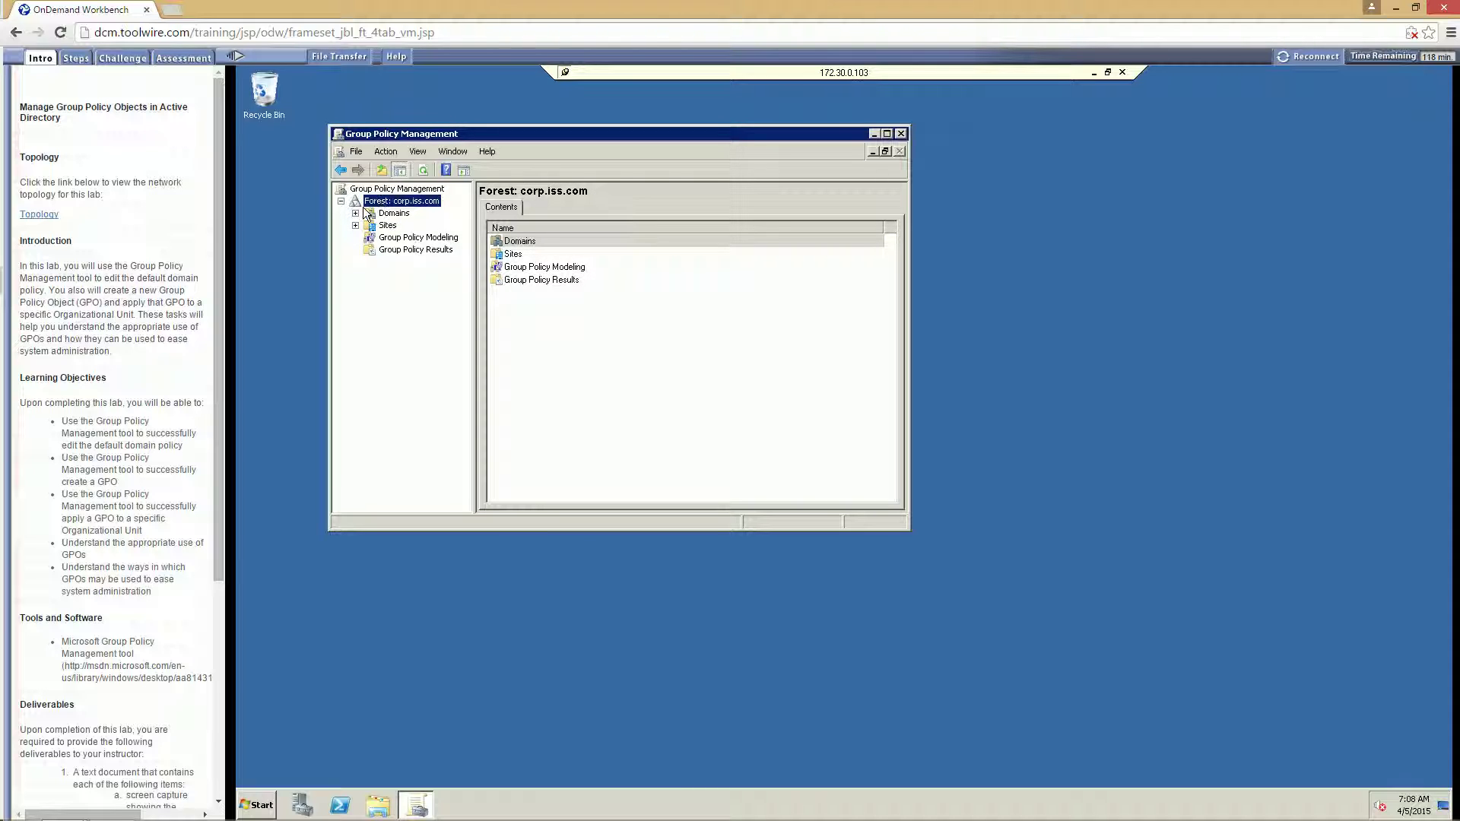
{"action": "left_click", "coordinate": [355, 213]}
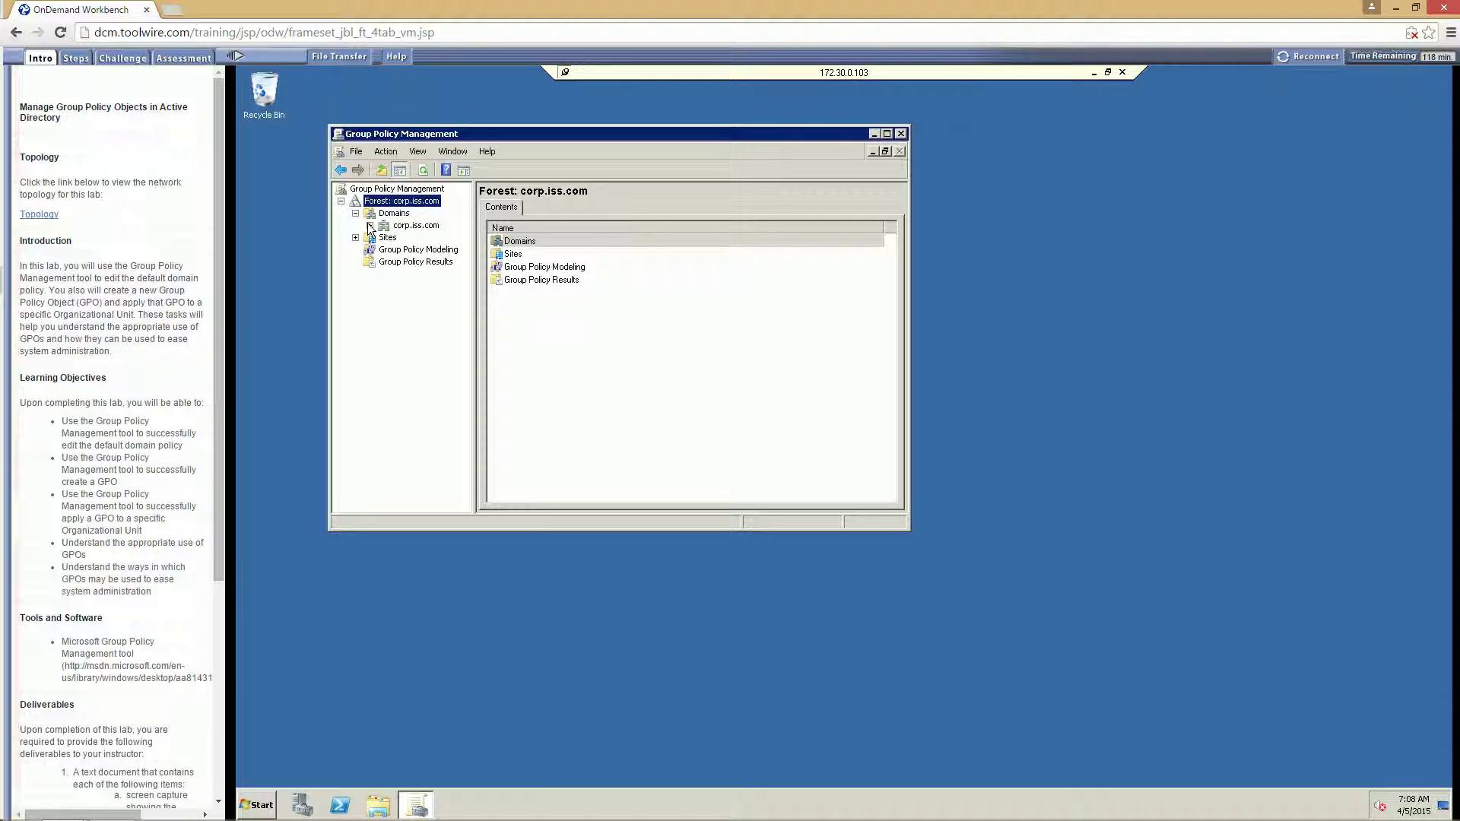
{"action": "left_click", "coordinate": [370, 226]}
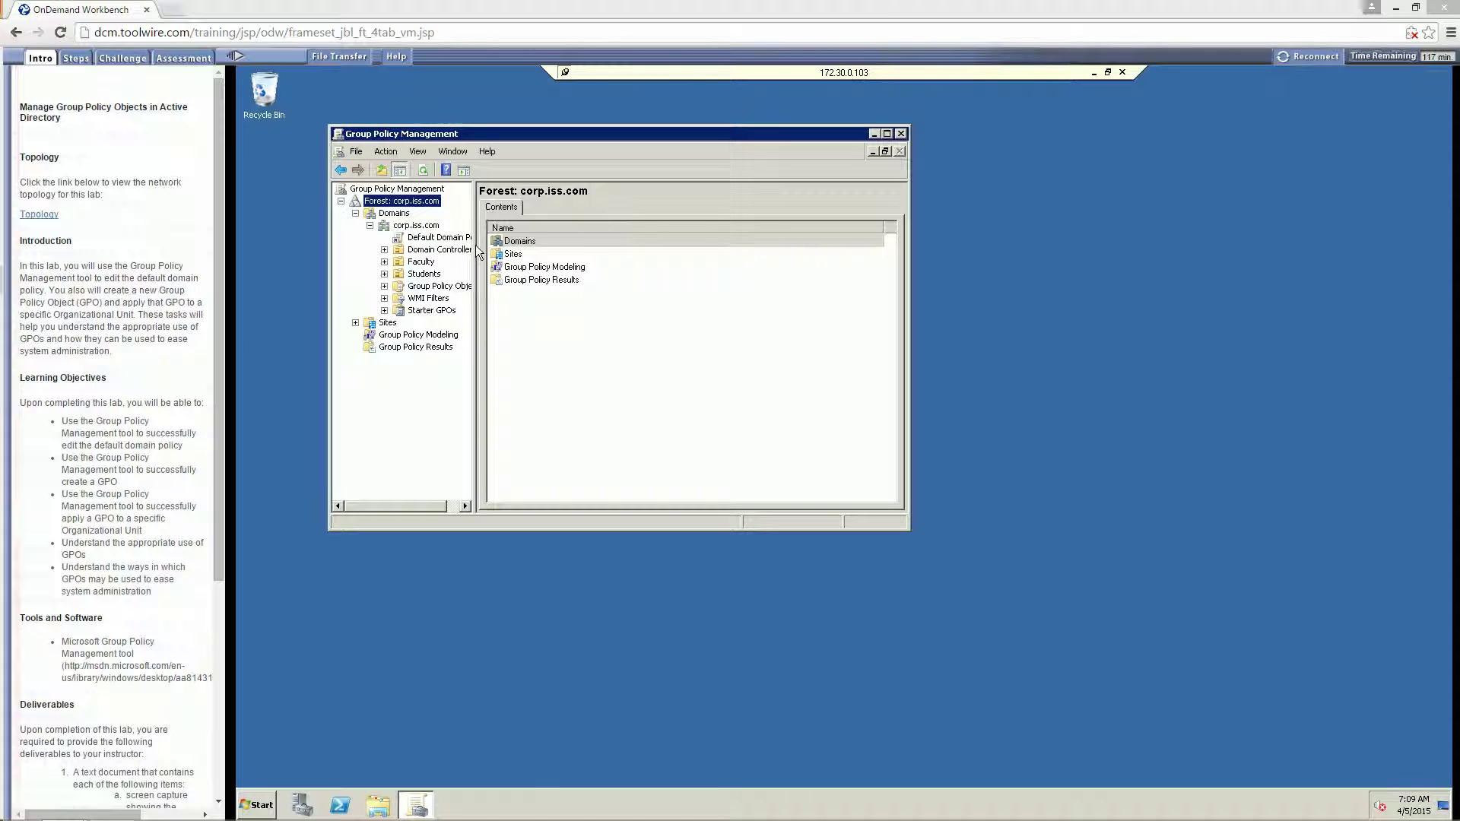
- Maximize the Group Policy Management window with a wider tree, and display the Default Domain Policy link under corp.iss.com
{"action": "left_click", "coordinate": [888, 134]}
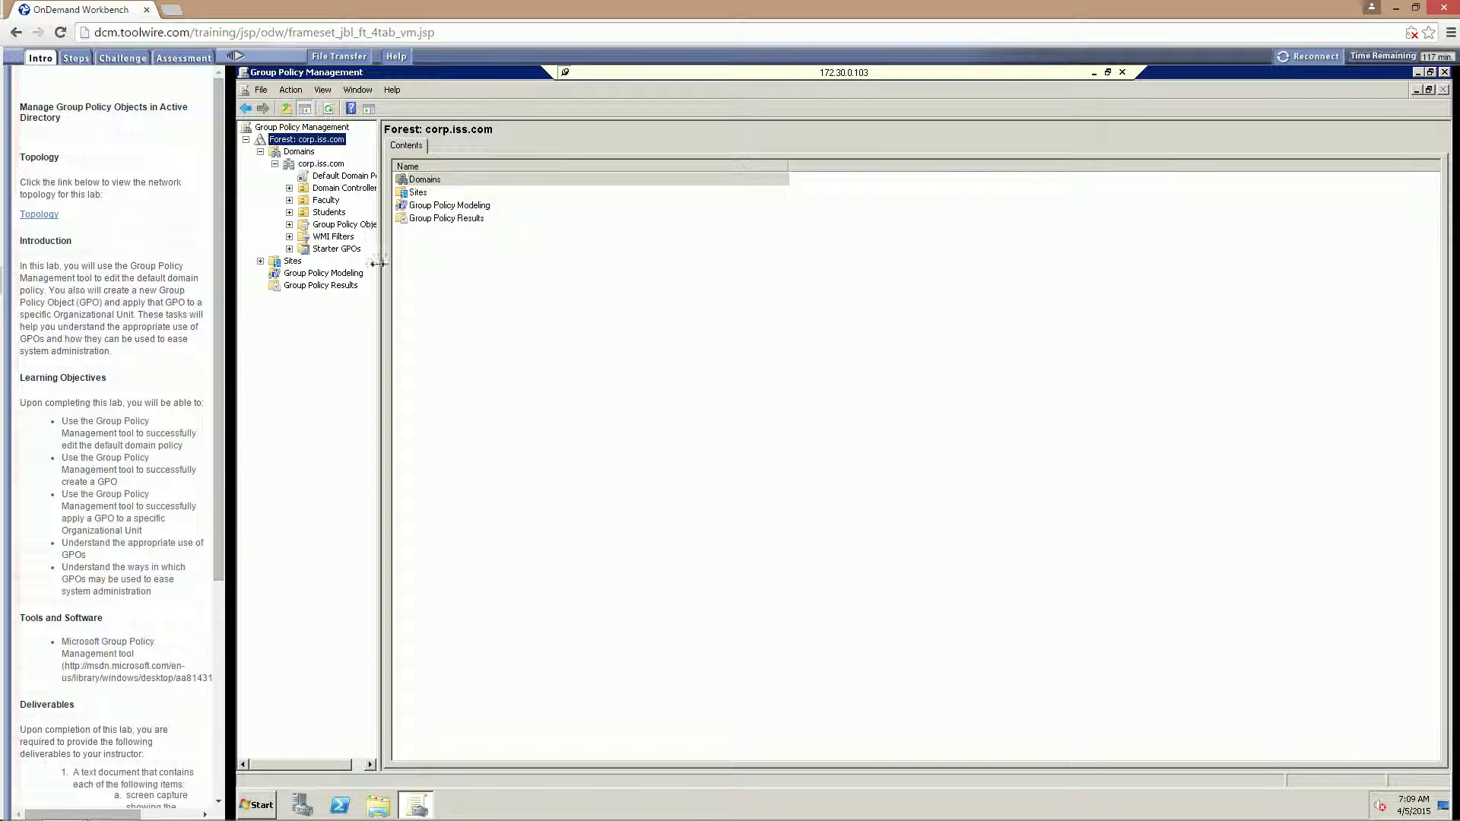
{"action": "left_click_drag", "start_coordinate": [382, 272], "coordinate": [425, 270]}
{"action": "left_click", "coordinate": [334, 180]}
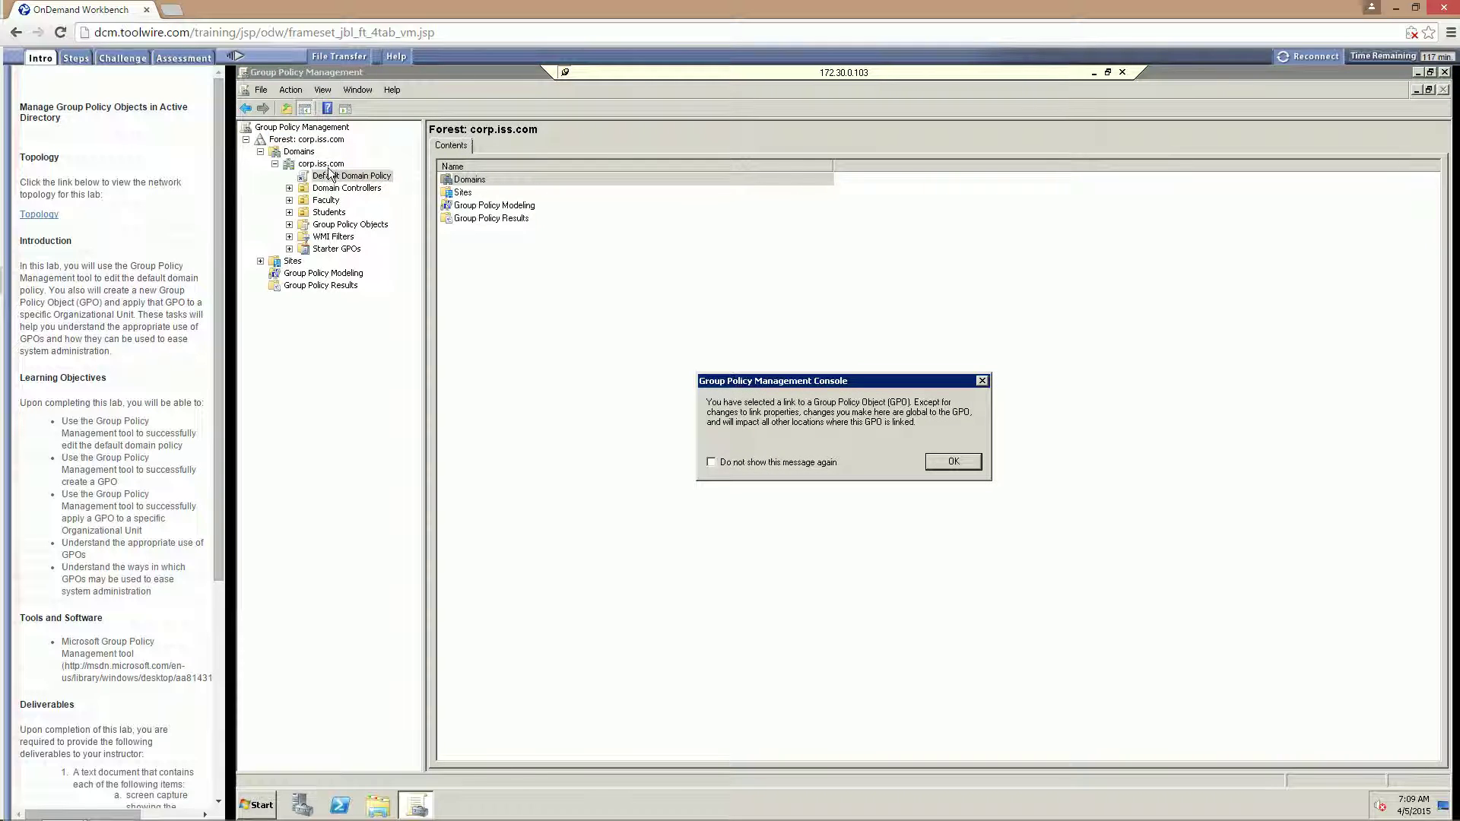
{"action": "left_click", "coordinate": [960, 463]}
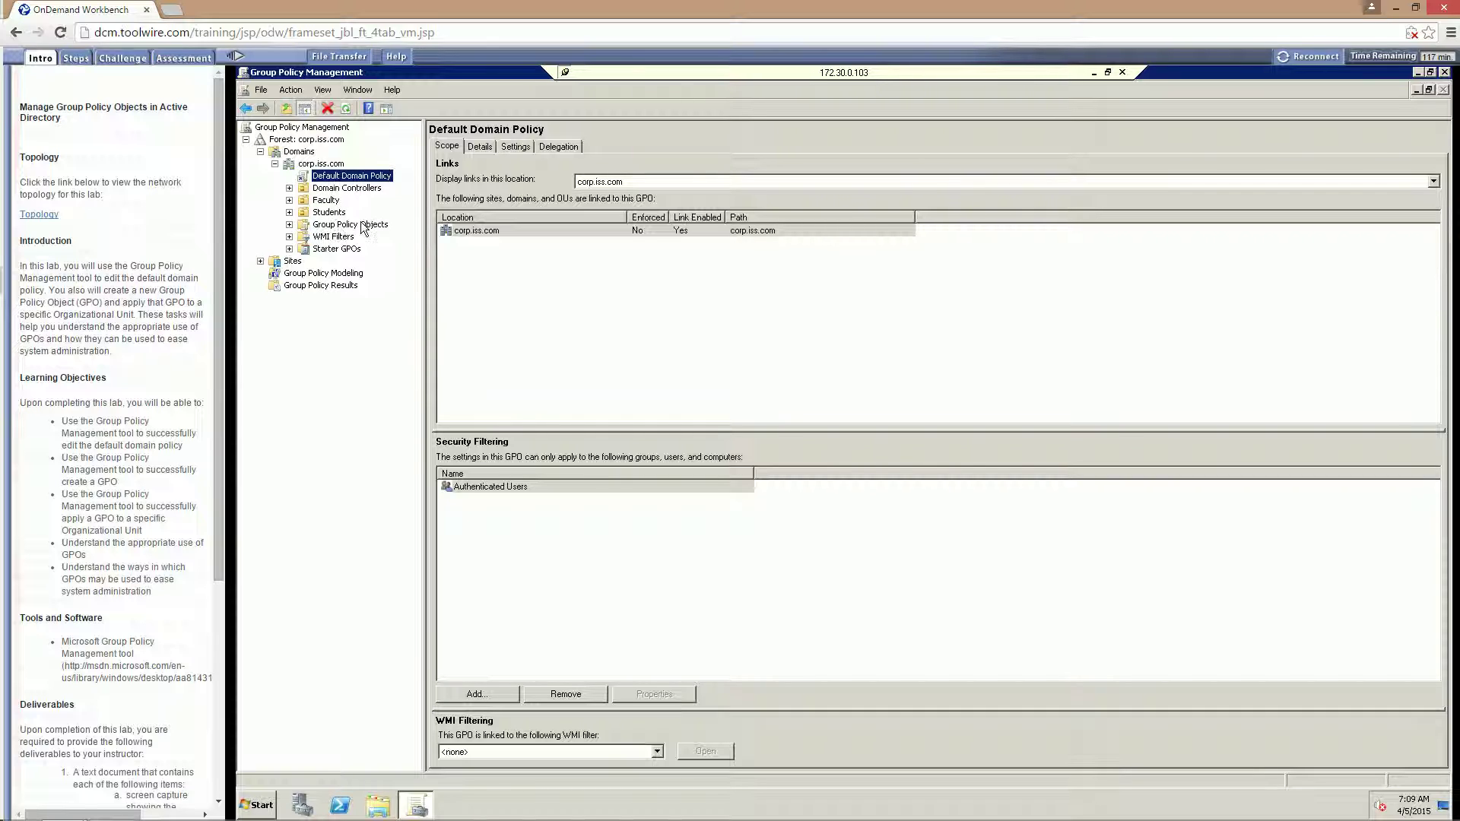
- Expand Group Policy Objects and open its Default Domain Policy for editing
{"action": "left_click", "coordinate": [289, 224]}
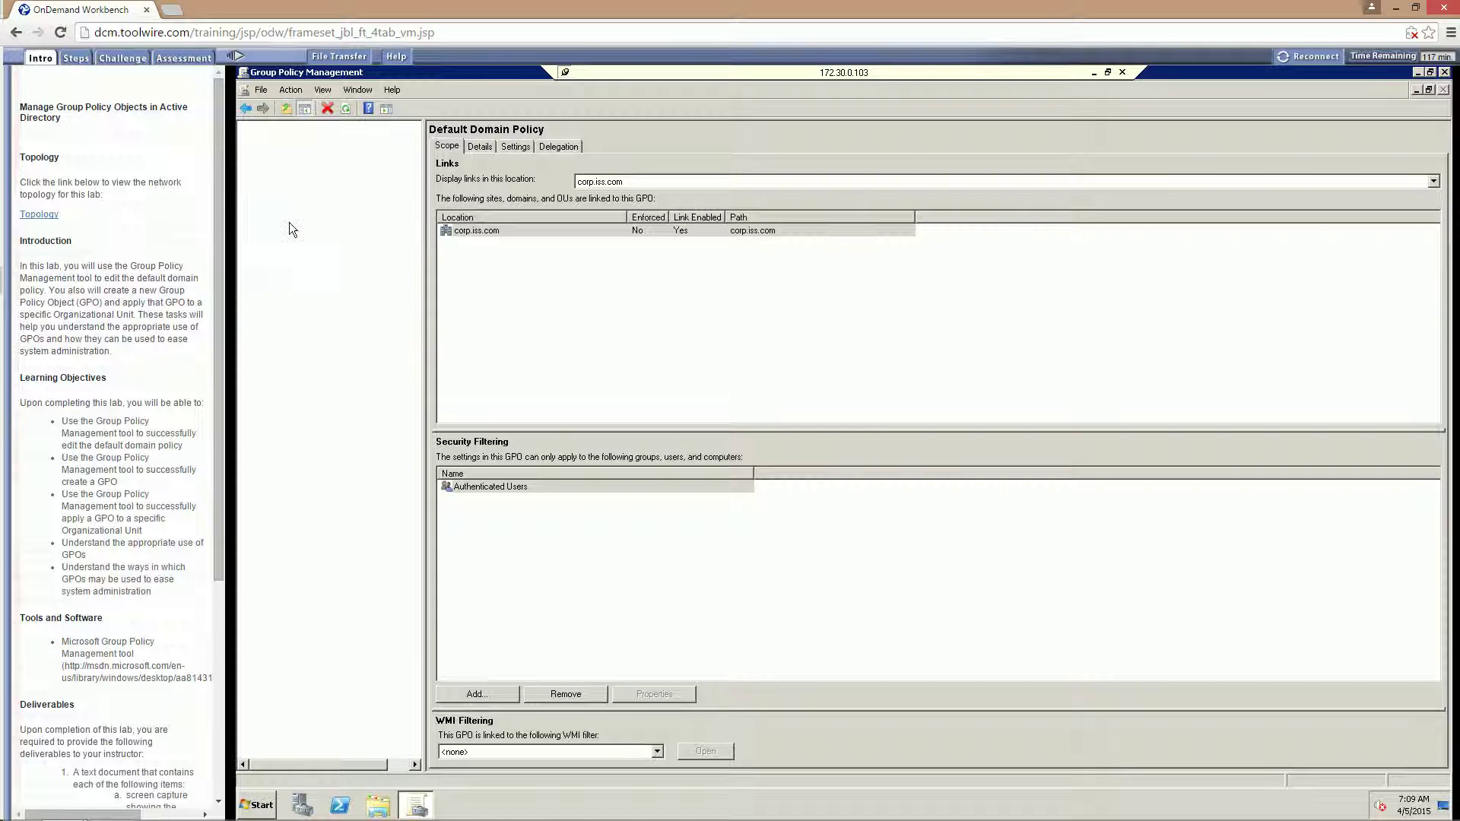
{"action": "left_click", "coordinate": [333, 226]}
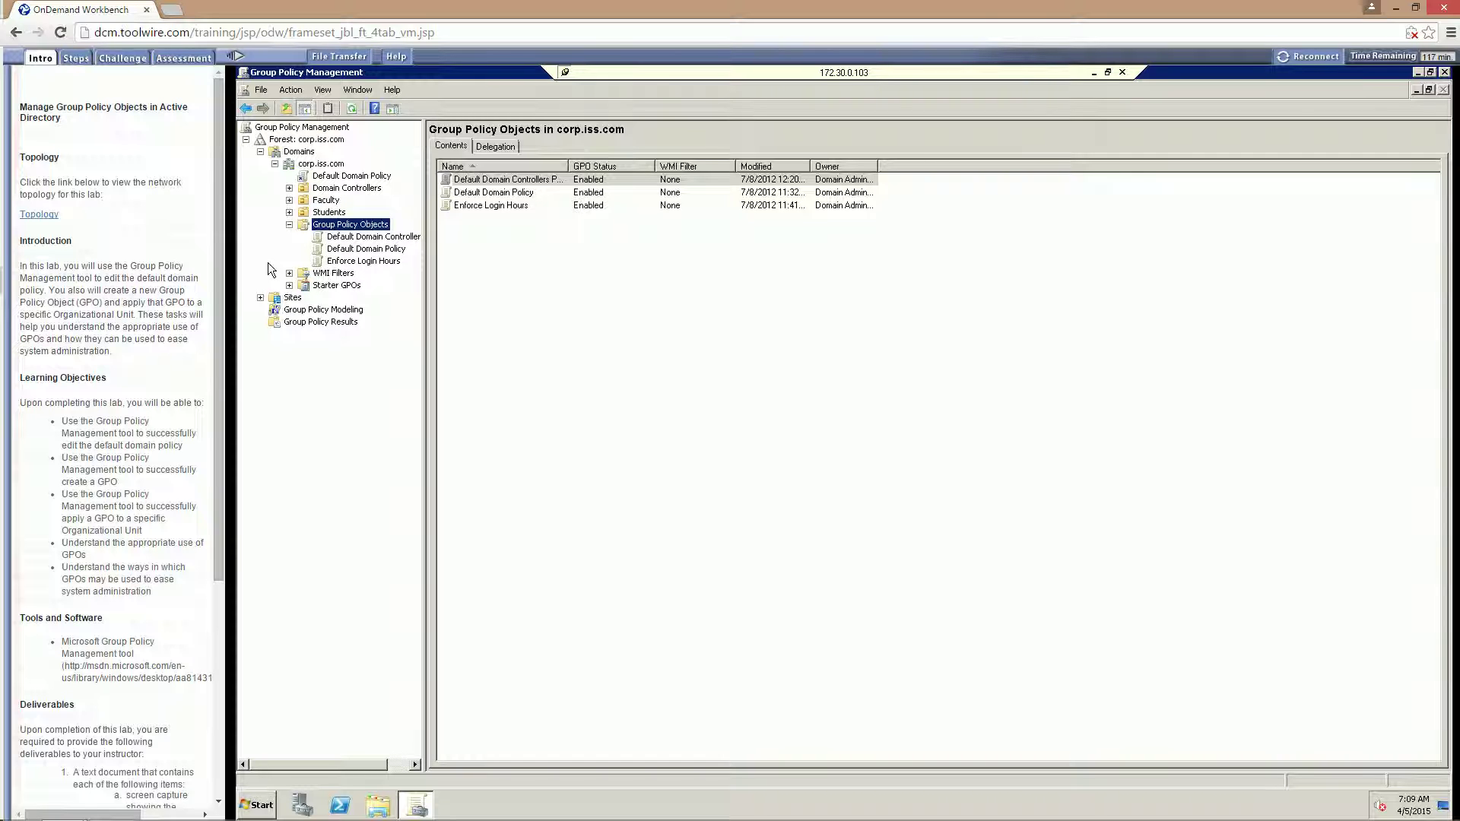
{"action": "left_click", "coordinate": [354, 250]}
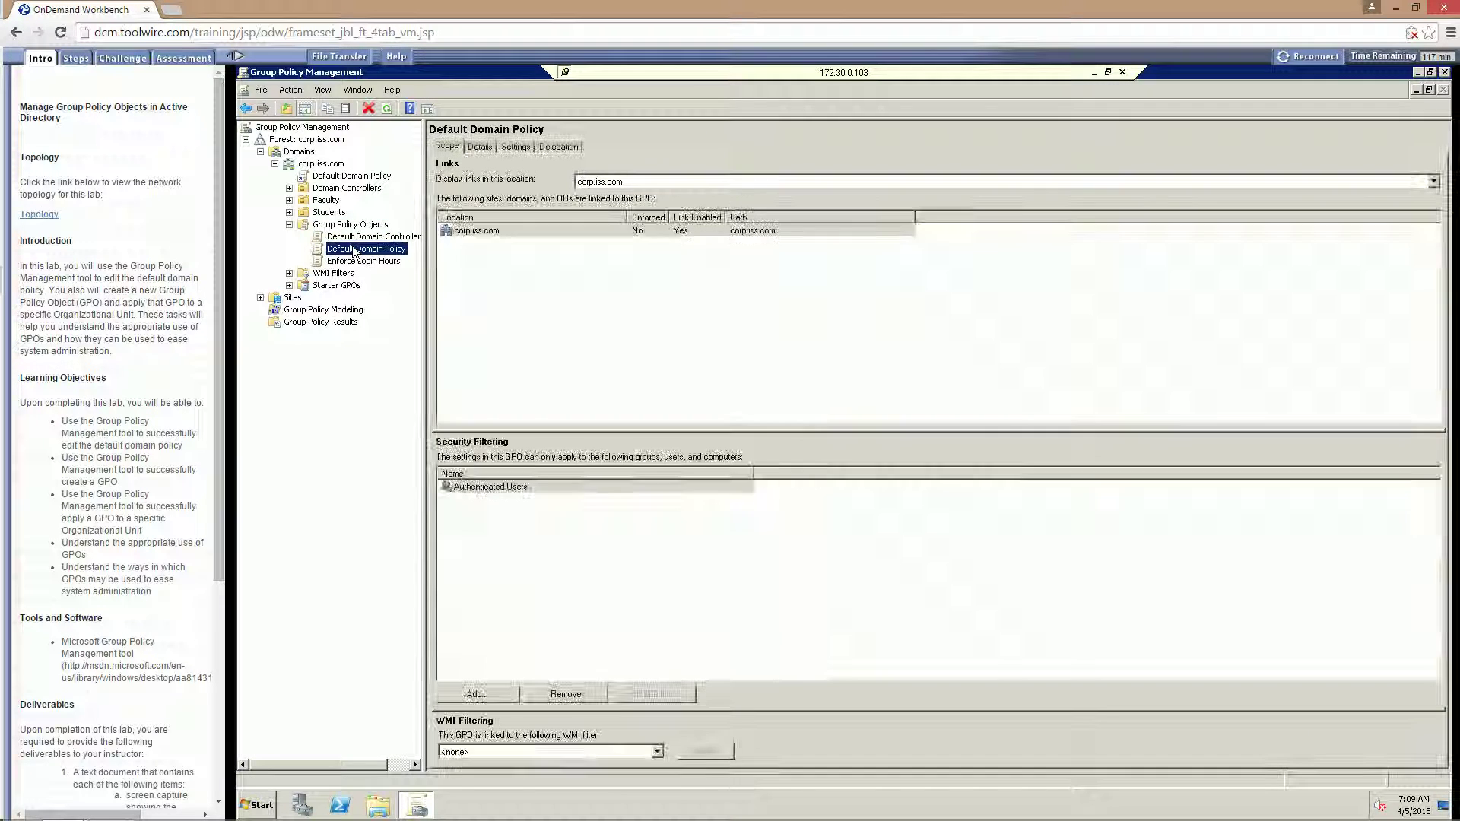
{"action": "right_click", "coordinate": [354, 252]}
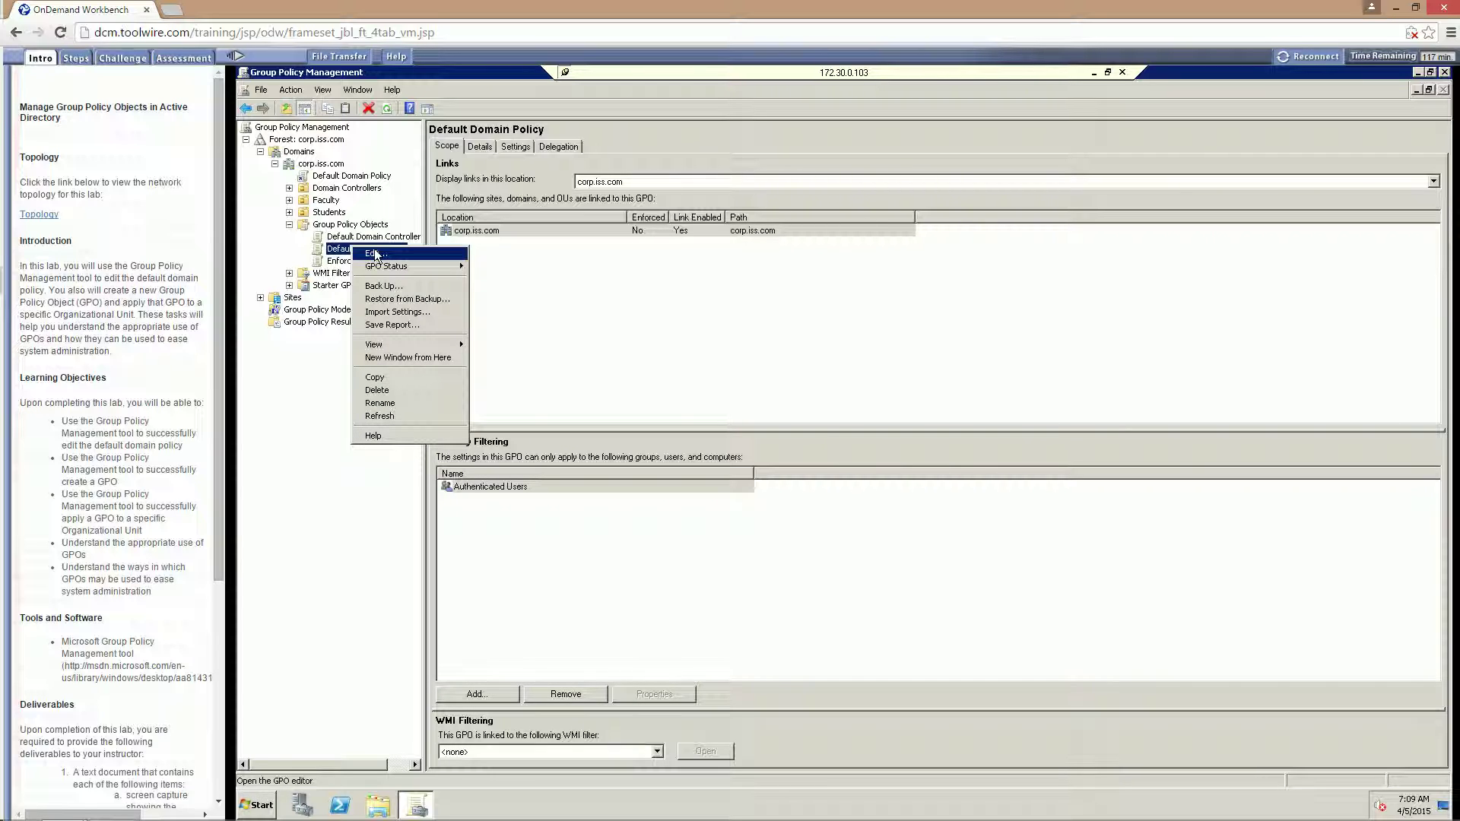
{"action": "left_click", "coordinate": [375, 254]}
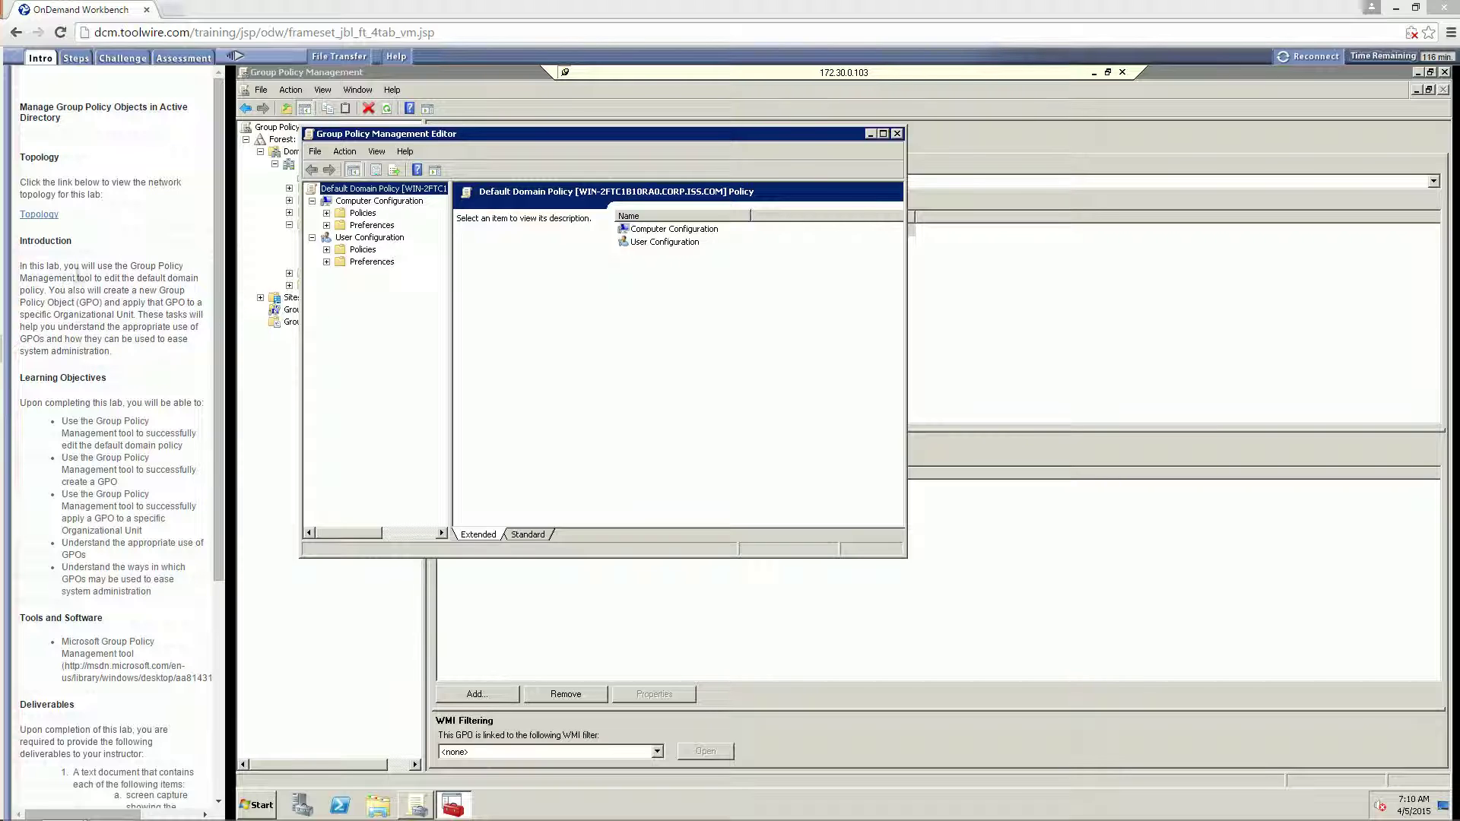
- Open the Password Policy under Computer Configuration, Policies, Windows Settings, Security Settings, Account Policies
{"action": "left_click", "coordinate": [353, 203]}
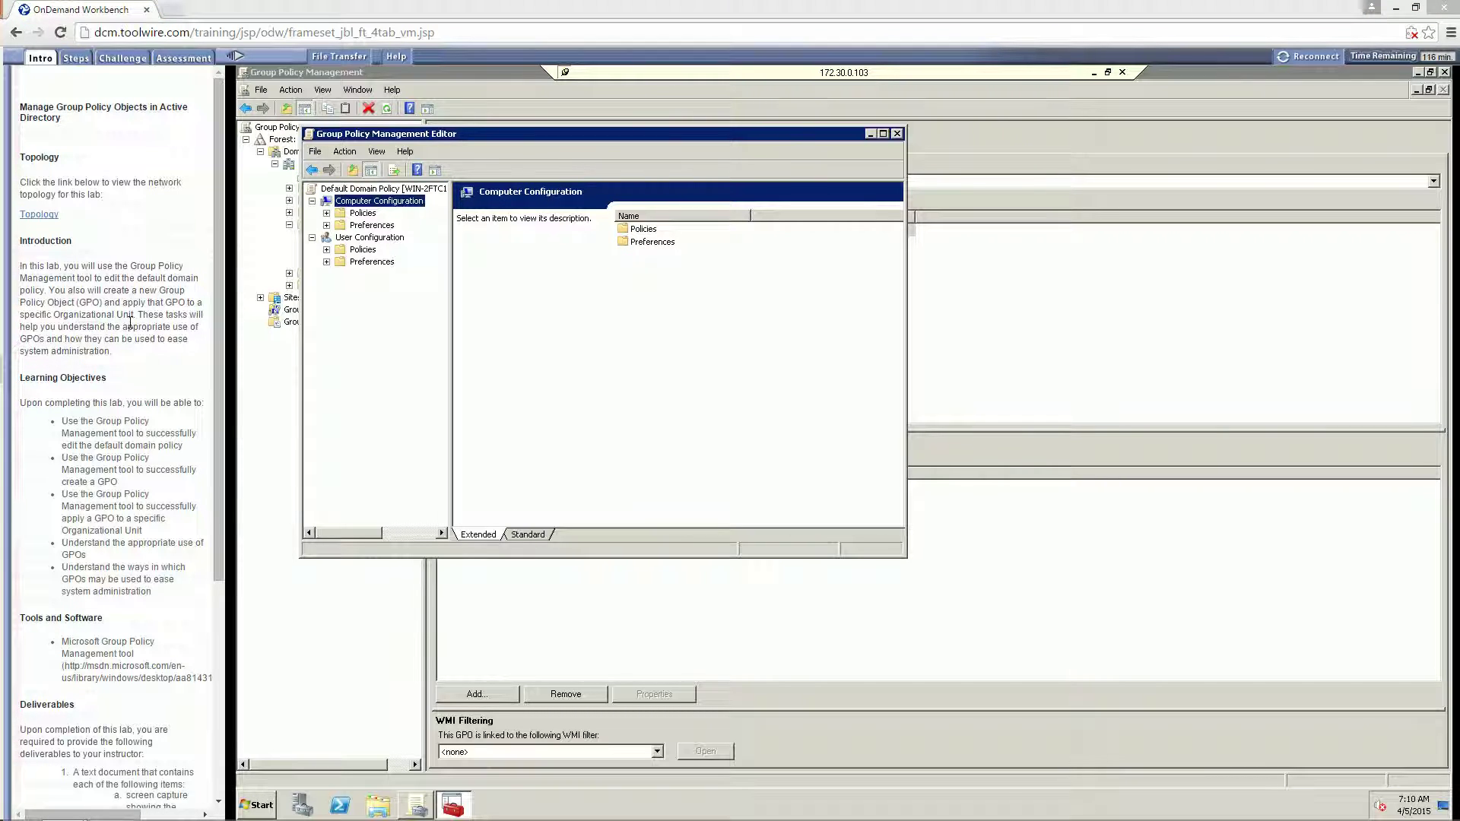
{"action": "left_click", "coordinate": [363, 213]}
{"action": "left_click", "coordinate": [326, 214]}
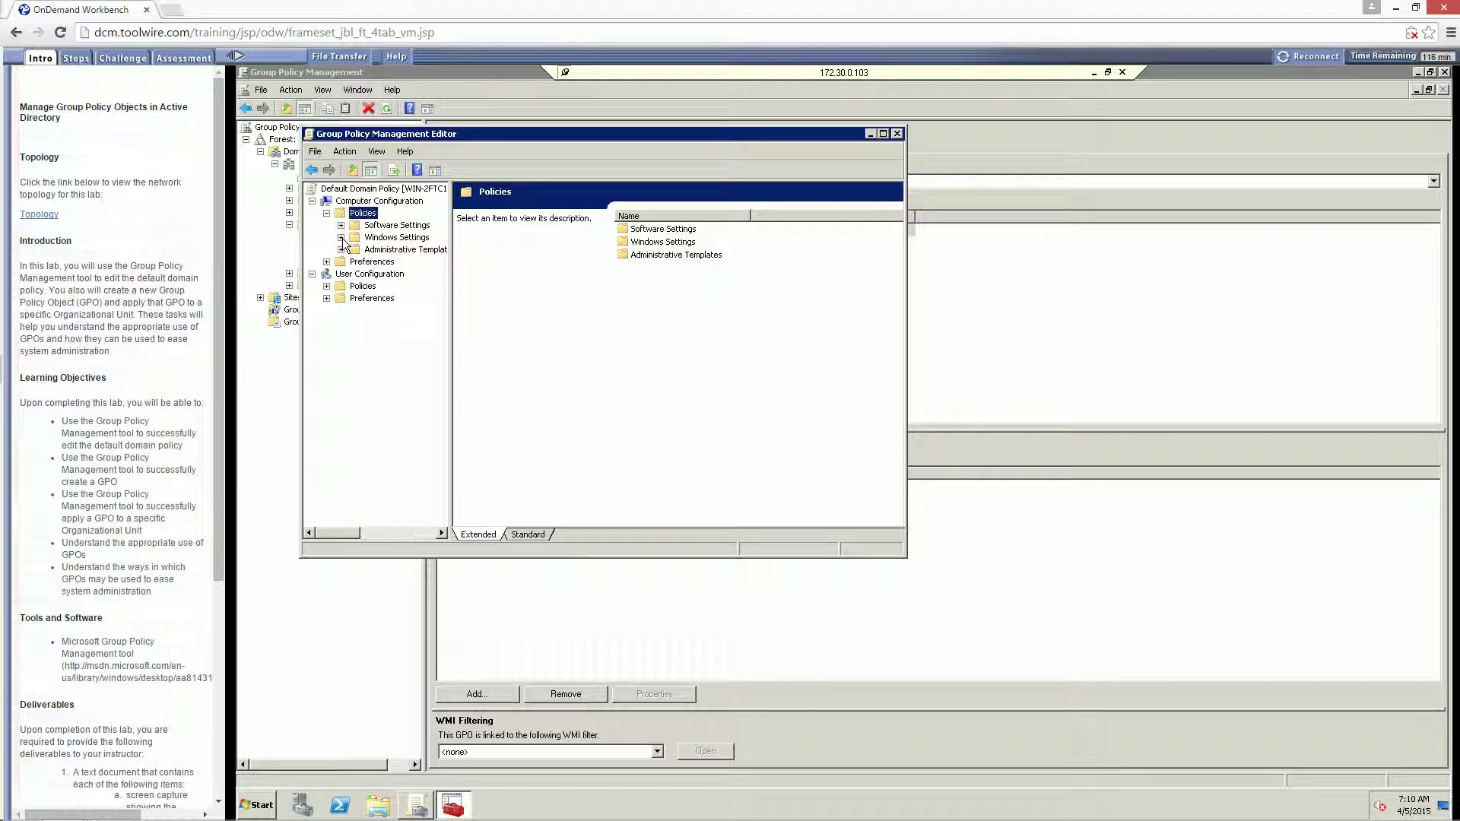
{"action": "left_click", "coordinate": [342, 237]}
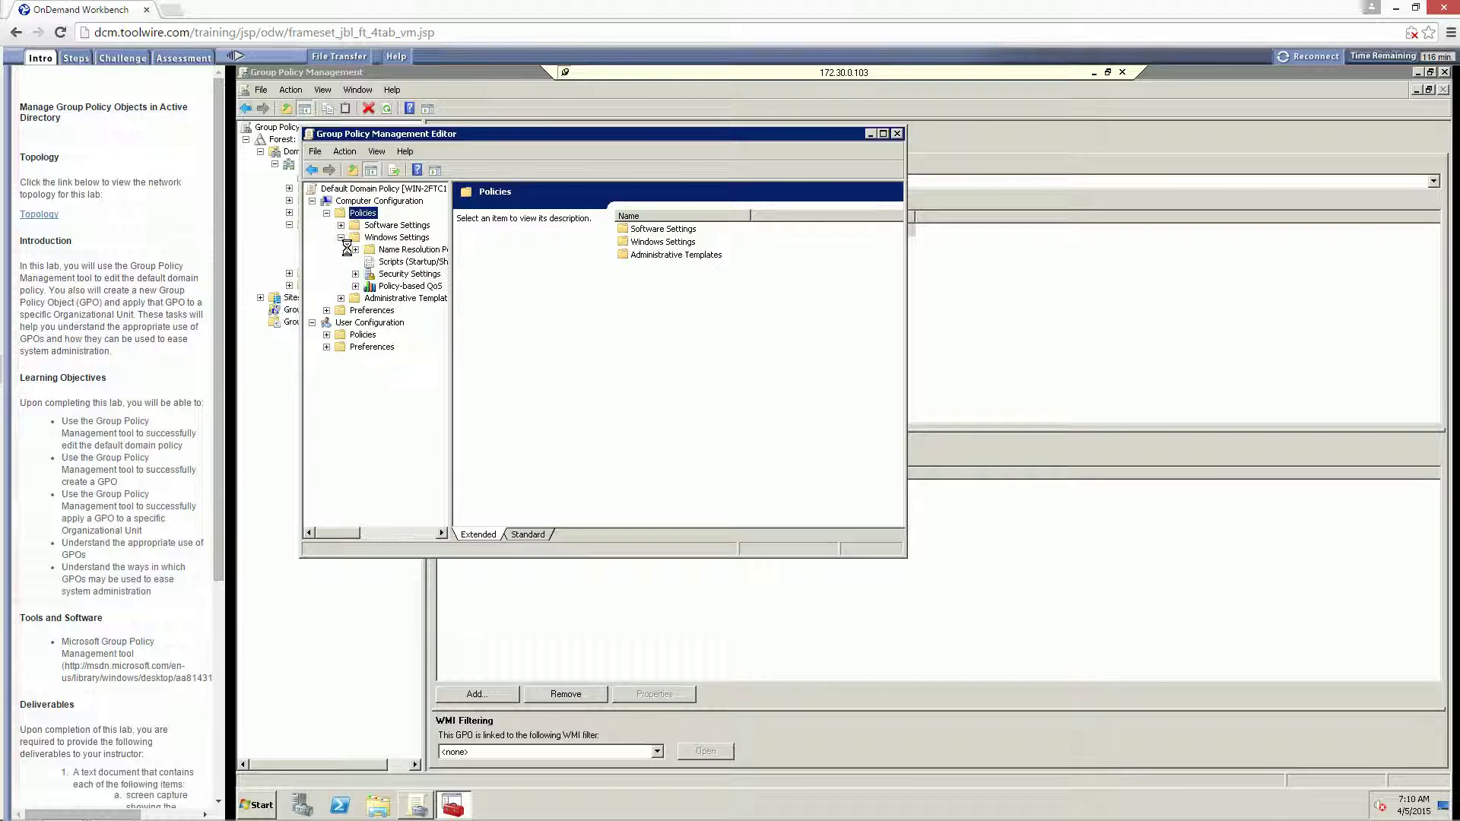
{"action": "left_click", "coordinate": [355, 275]}
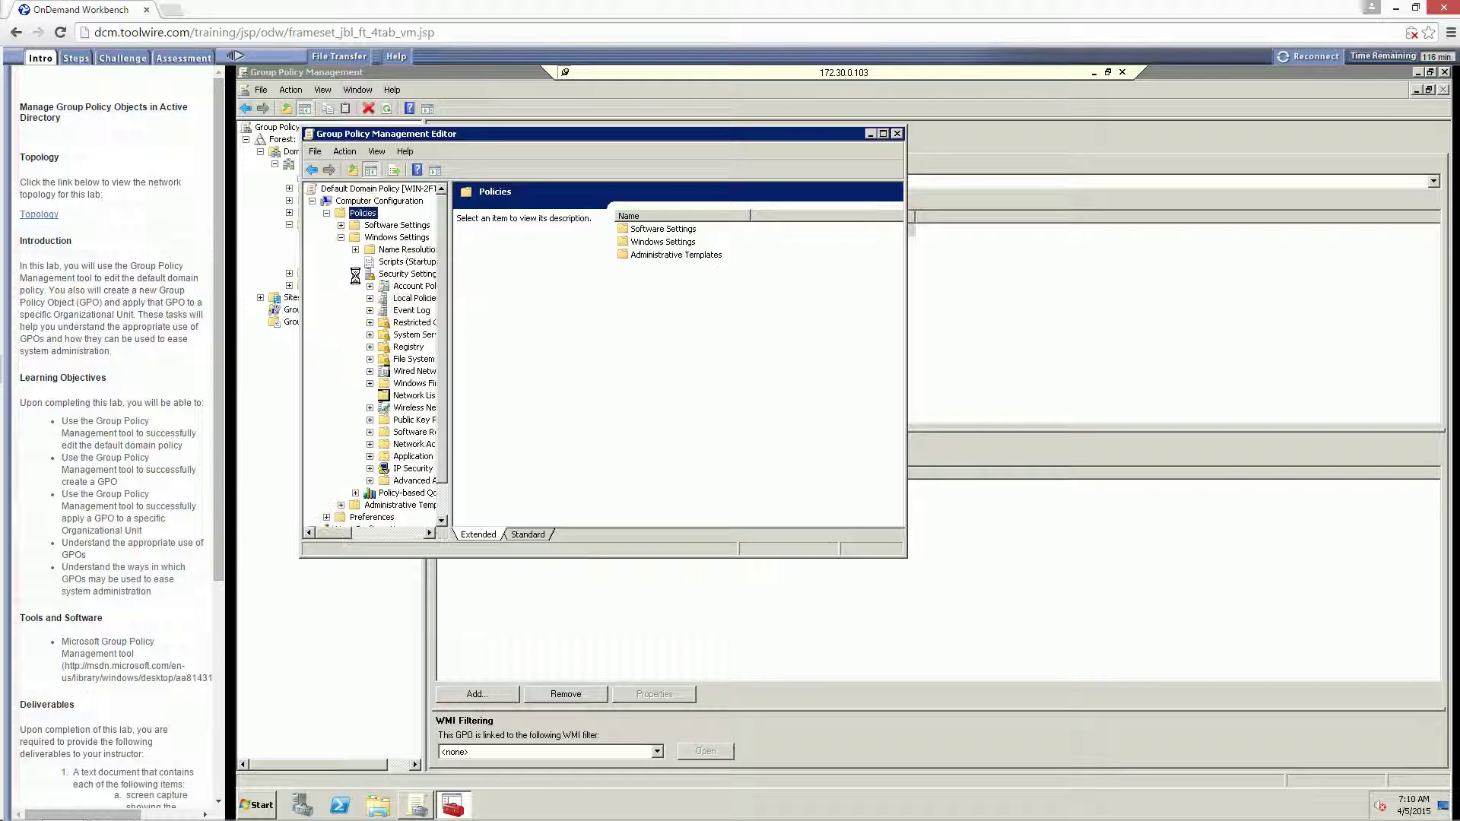
{"action": "left_click", "coordinate": [414, 286]}
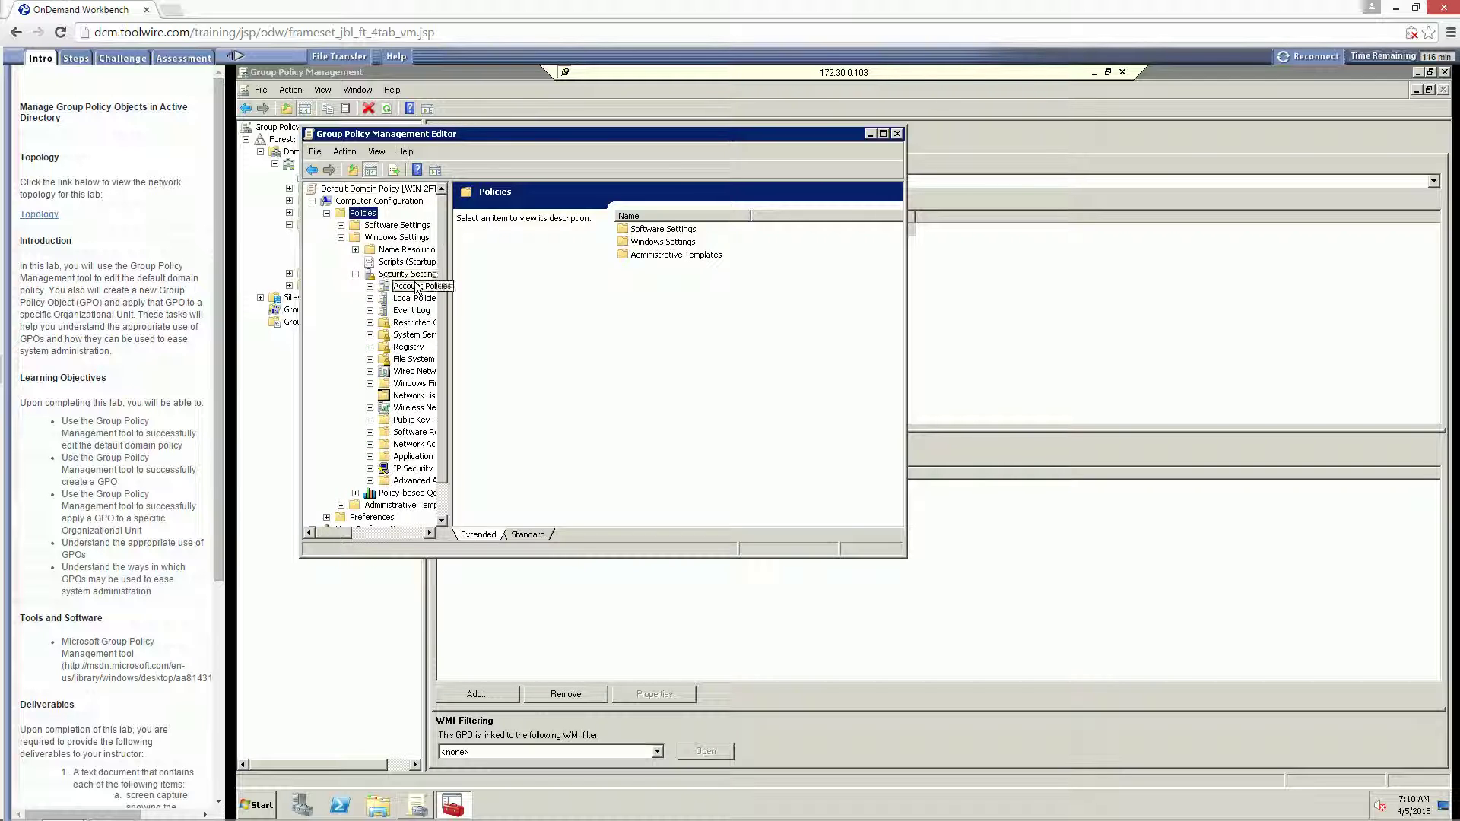
{"action": "left_click", "coordinate": [370, 286]}
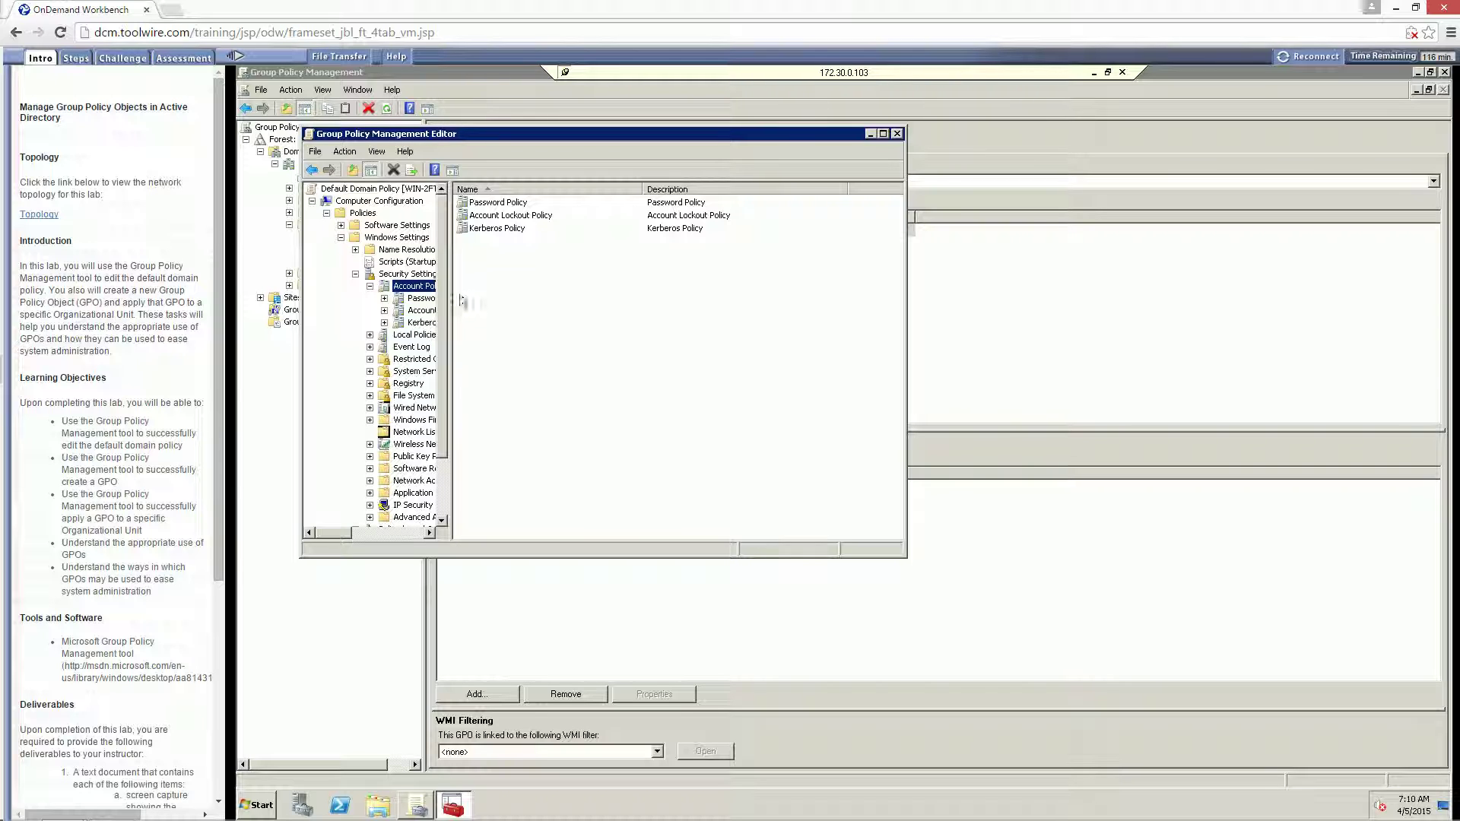
{"action": "left_click", "coordinate": [496, 205]}
{"action": "double_click", "coordinate": [496, 203]}
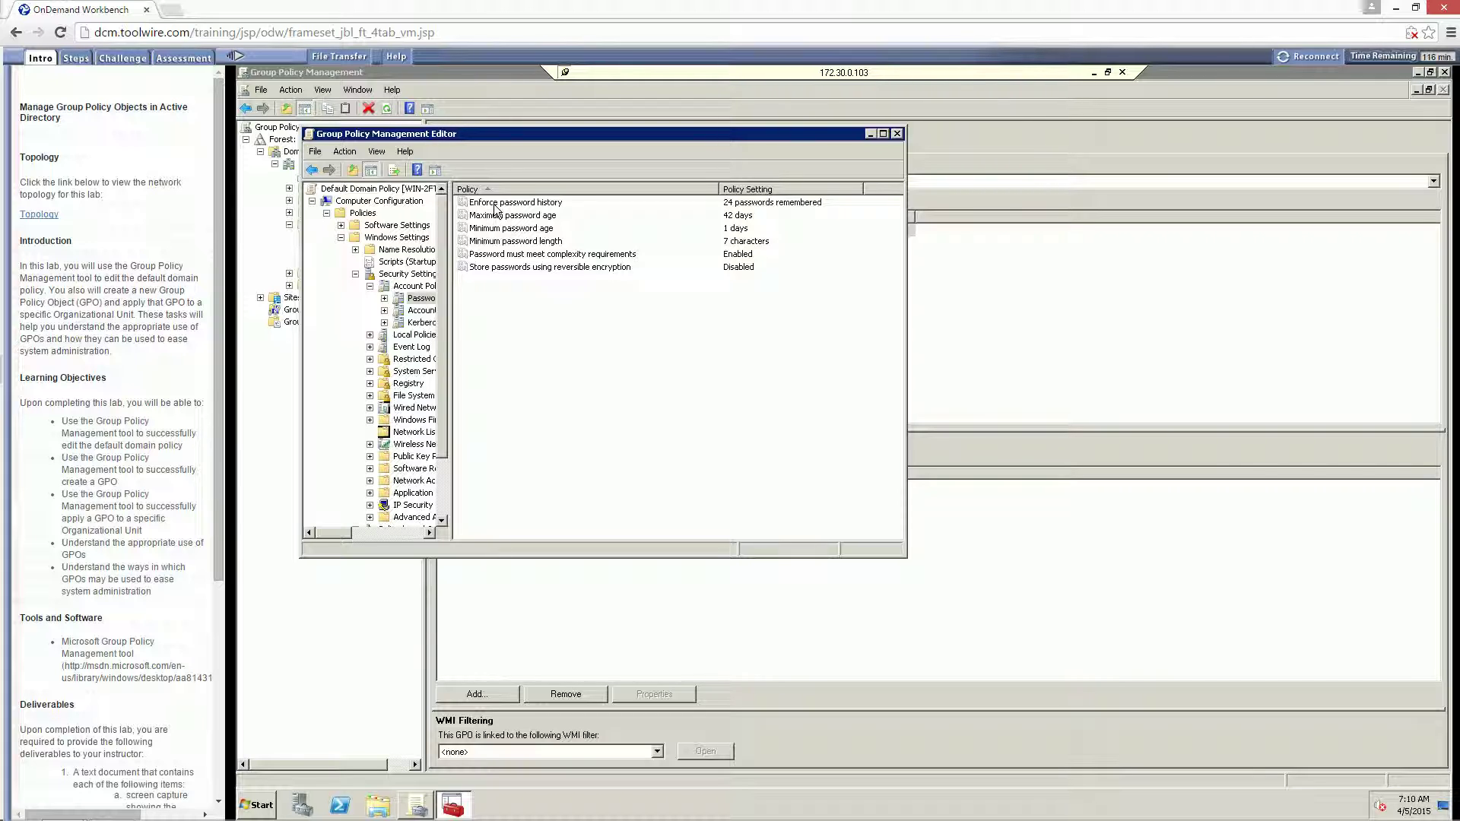
- Examine each password policy and its setting, from Enforce password history through Store passwords using reversible encryption
{"action": "left_click", "coordinate": [511, 207]}
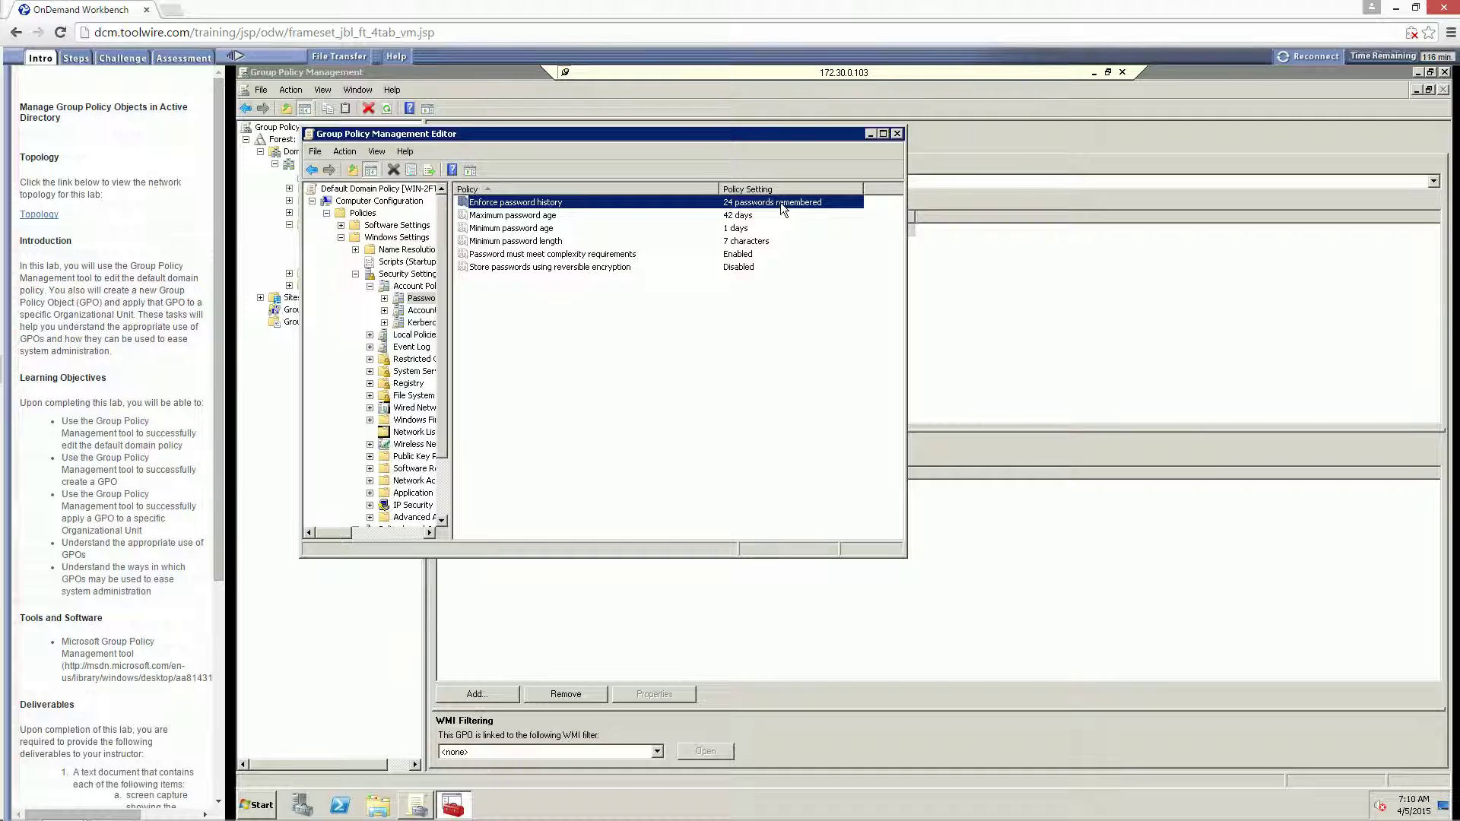
{"action": "left_click", "coordinate": [510, 218]}
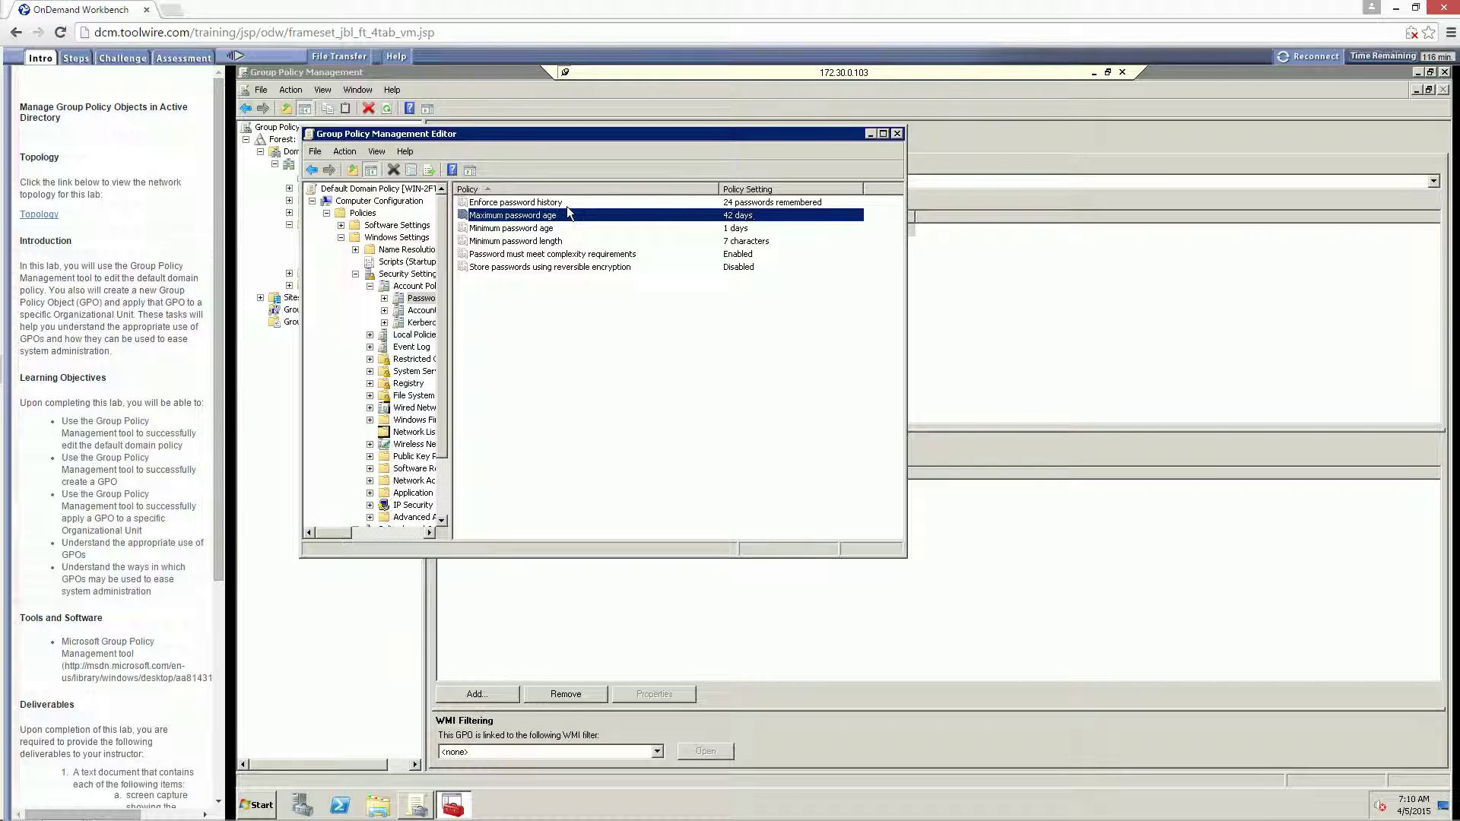
{"action": "left_click", "coordinate": [537, 230]}
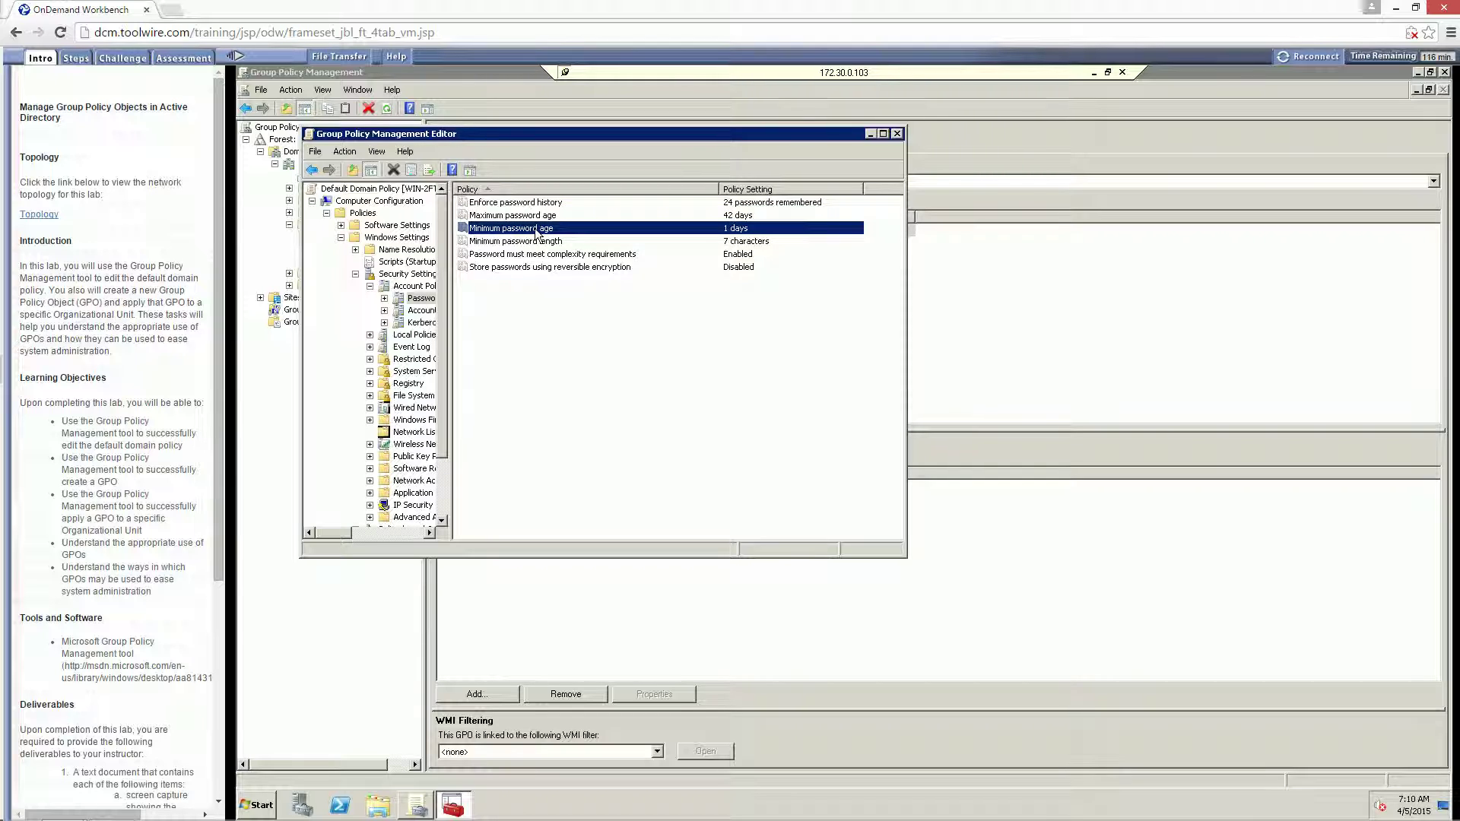
{"action": "left_click", "coordinate": [540, 244]}
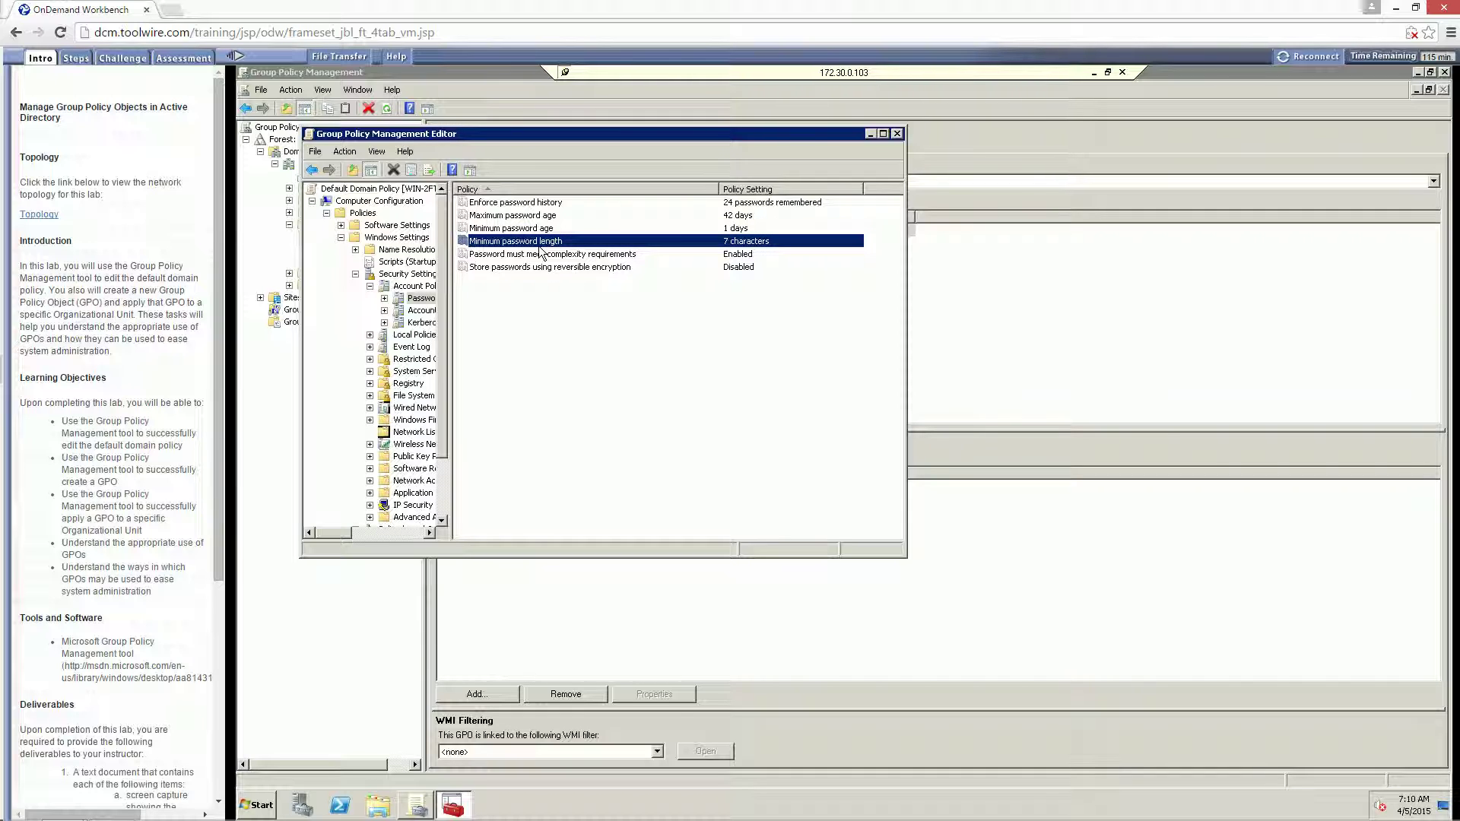
{"action": "left_click", "coordinate": [544, 255]}
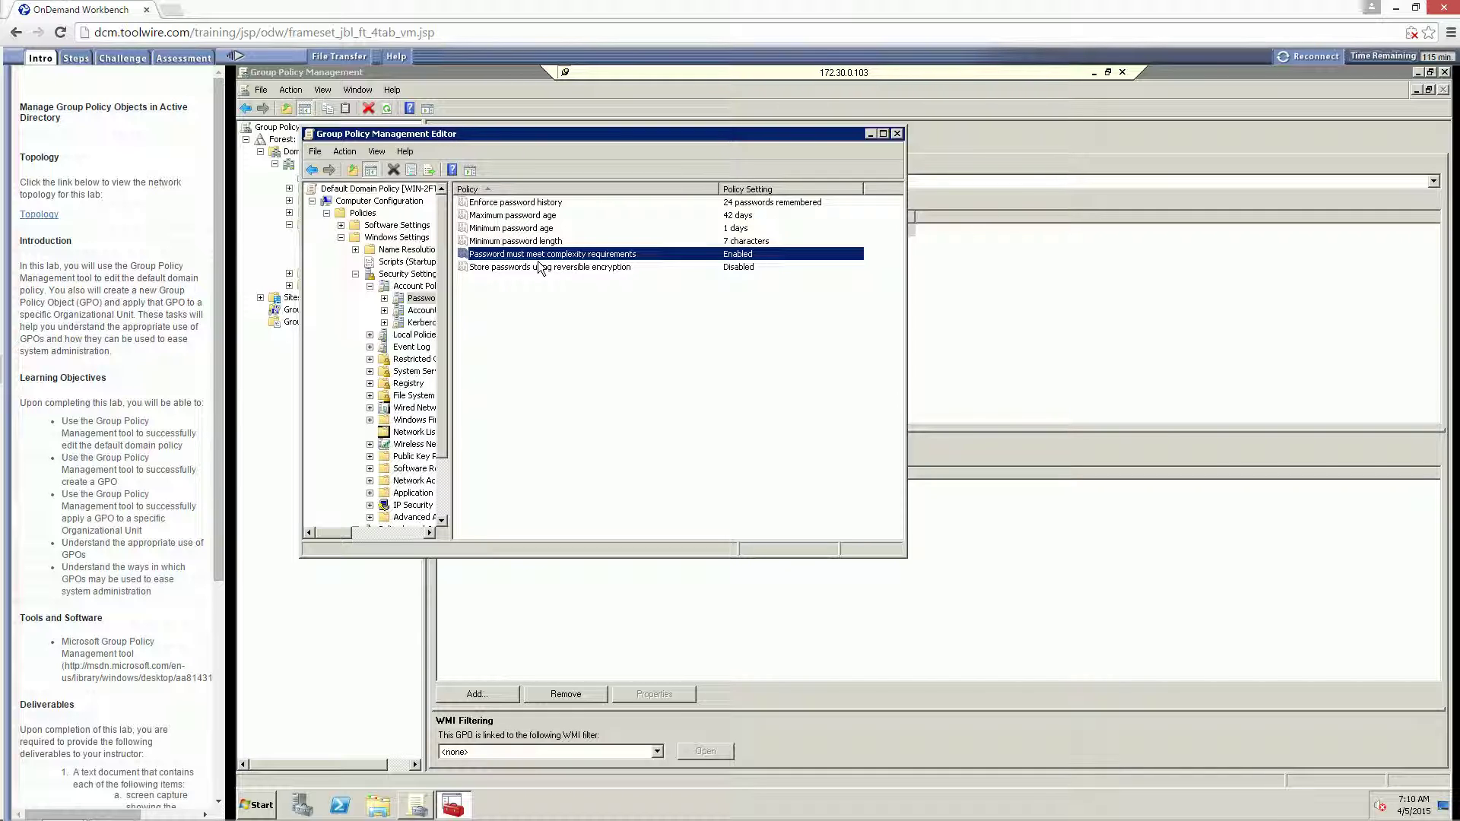
{"action": "left_click", "coordinate": [537, 271]}
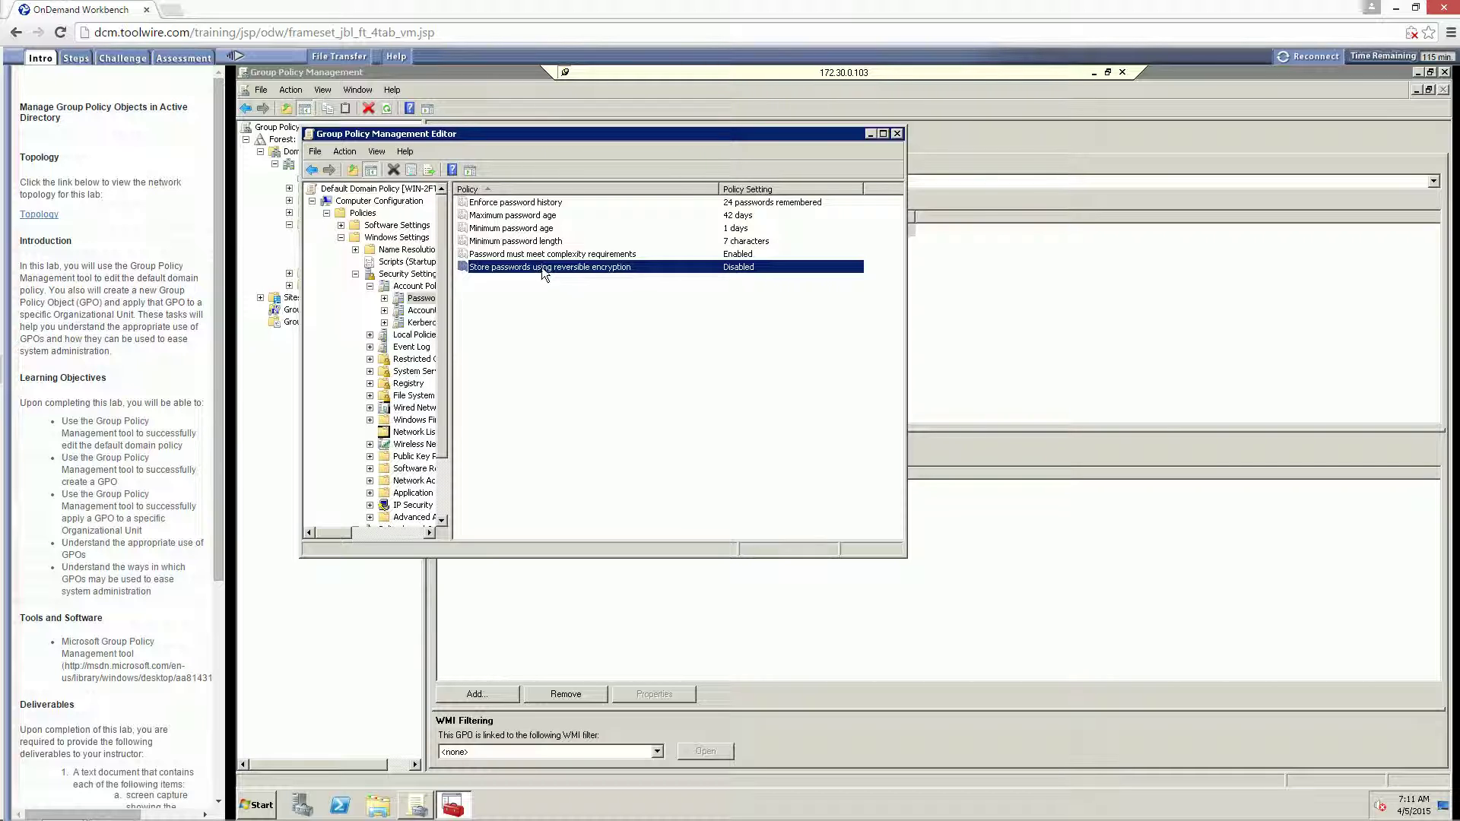
{"action": "left_click", "coordinate": [570, 256]}
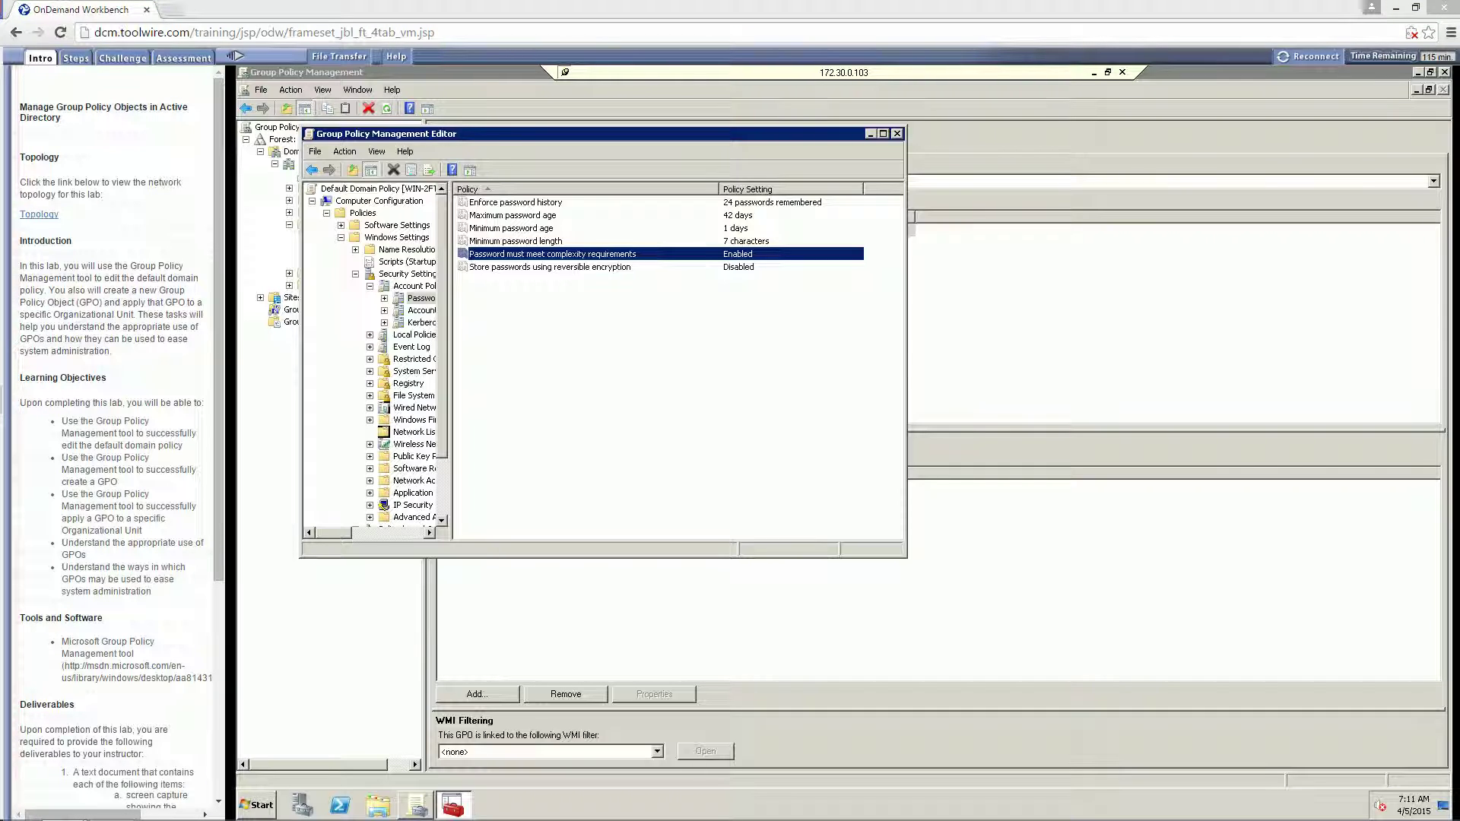
- Set the Minimum password age policy so passwords can be changed after 10 days
{"action": "left_click", "coordinate": [525, 231]}
{"action": "double_click", "coordinate": [525, 230]}
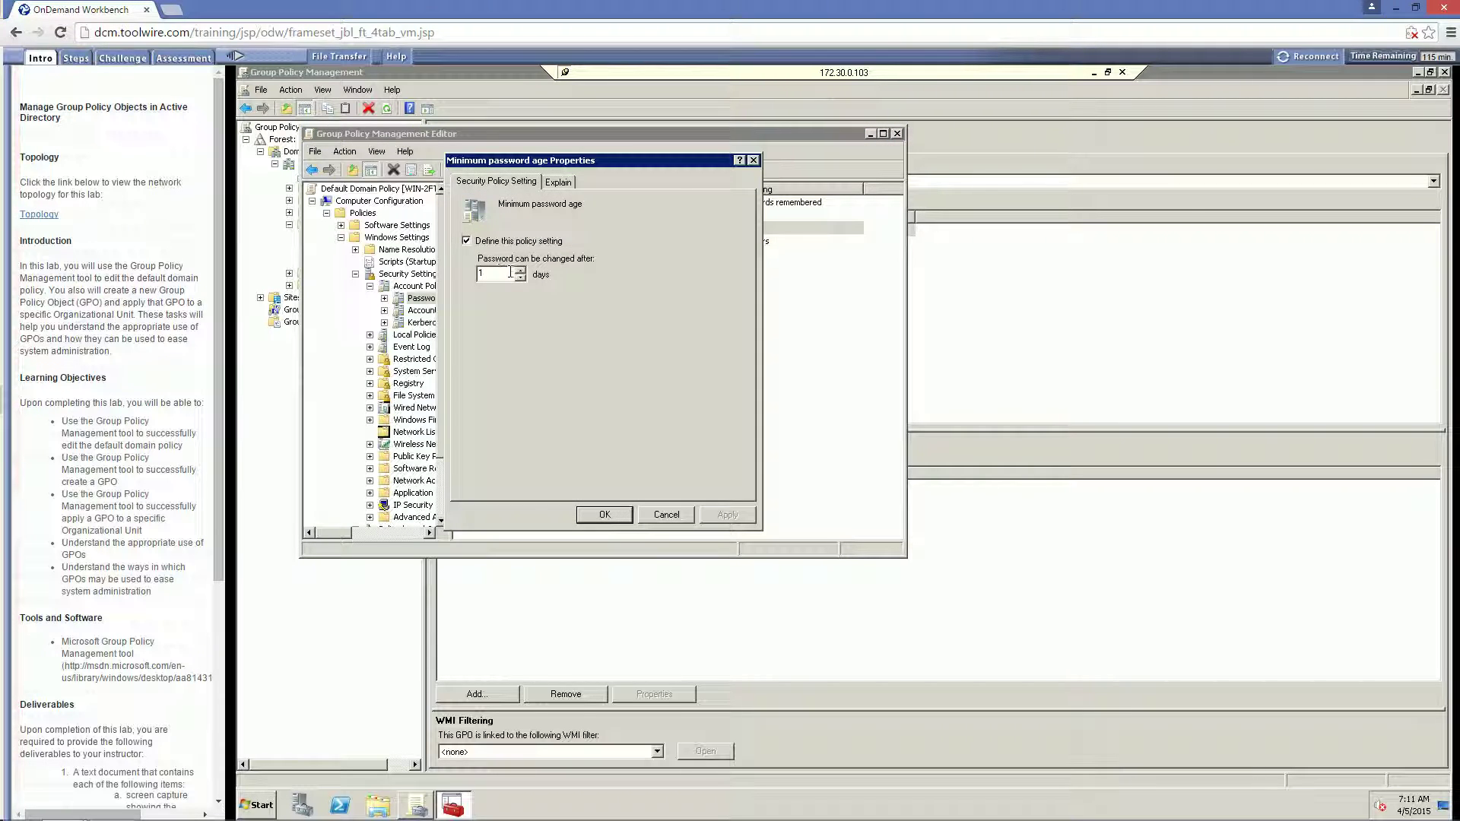
{"action": "left_click", "coordinate": [519, 271]}
{"action": "left_click", "coordinate": [519, 271]}
{"action": "left_click", "coordinate": [520, 271]}
{"action": "left_click", "coordinate": [518, 271]}
{"action": "left_click", "coordinate": [519, 271]}
{"action": "left_click", "coordinate": [519, 270]}
{"action": "left_click", "coordinate": [519, 271]}
{"action": "left_click", "coordinate": [519, 270]}
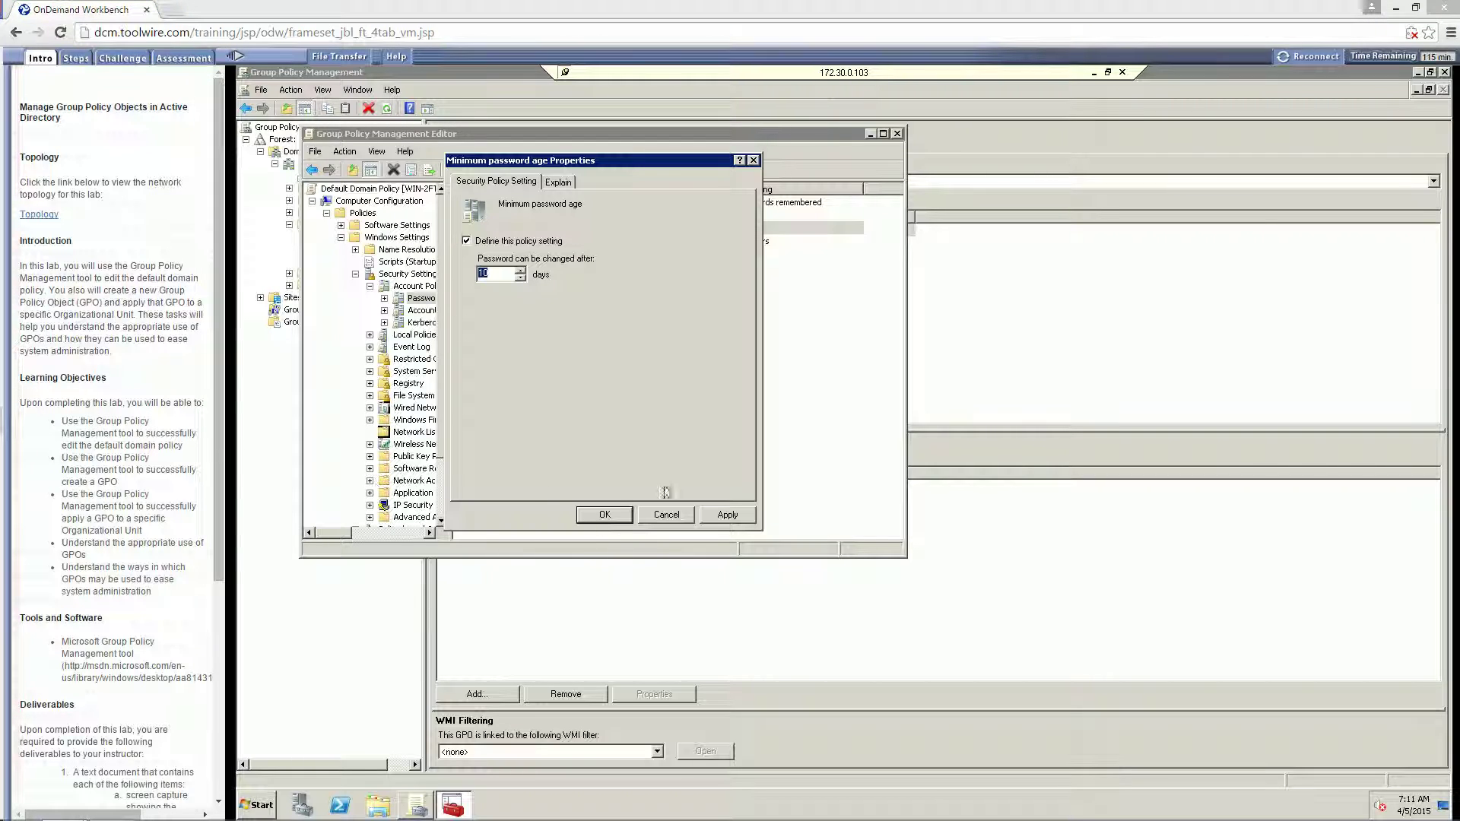
{"action": "left_click", "coordinate": [615, 515]}
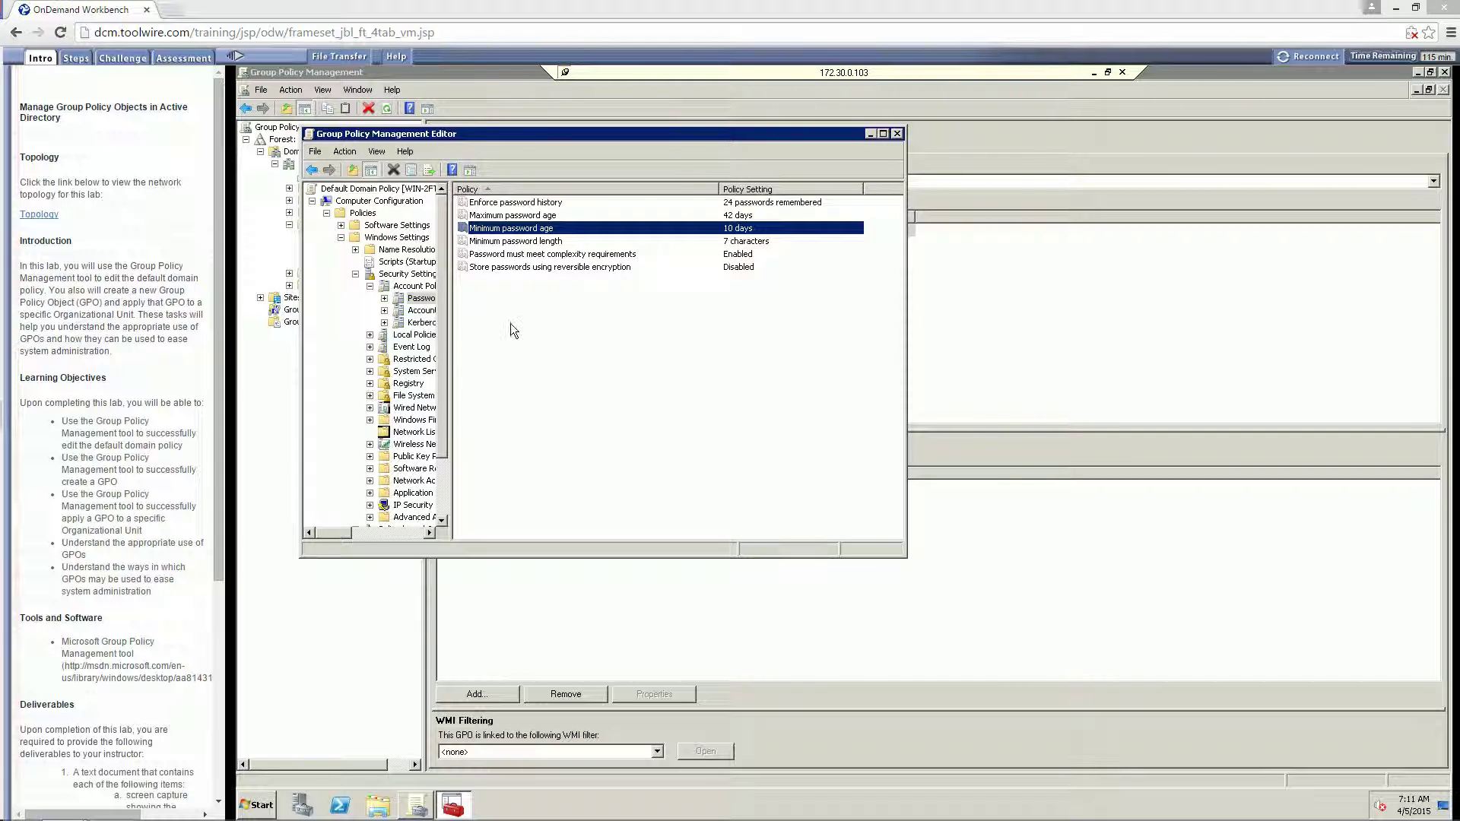
- Set the Minimum password length policy to 10 characters and close the Default Domain Policy editor
{"action": "left_click", "coordinate": [524, 241]}
{"action": "double_click", "coordinate": [523, 242]}
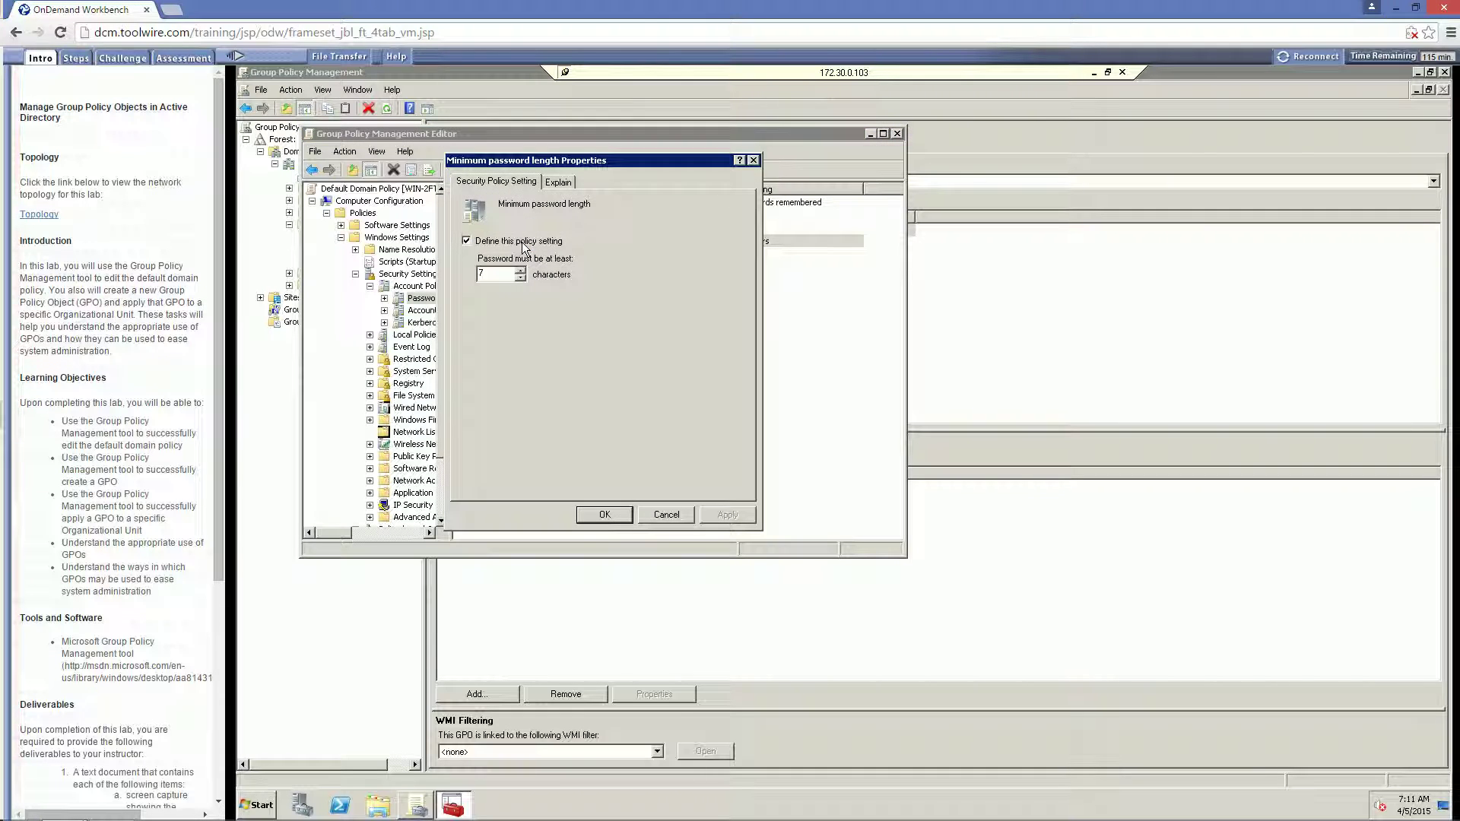
{"action": "double_click", "coordinate": [488, 273]}
{"action": "type", "text": "14"}
{"action": "left_click", "coordinate": [488, 274]}
{"action": "left_click", "coordinate": [521, 278]}
{"action": "left_click", "coordinate": [521, 278]}
{"action": "left_click", "coordinate": [606, 515]}
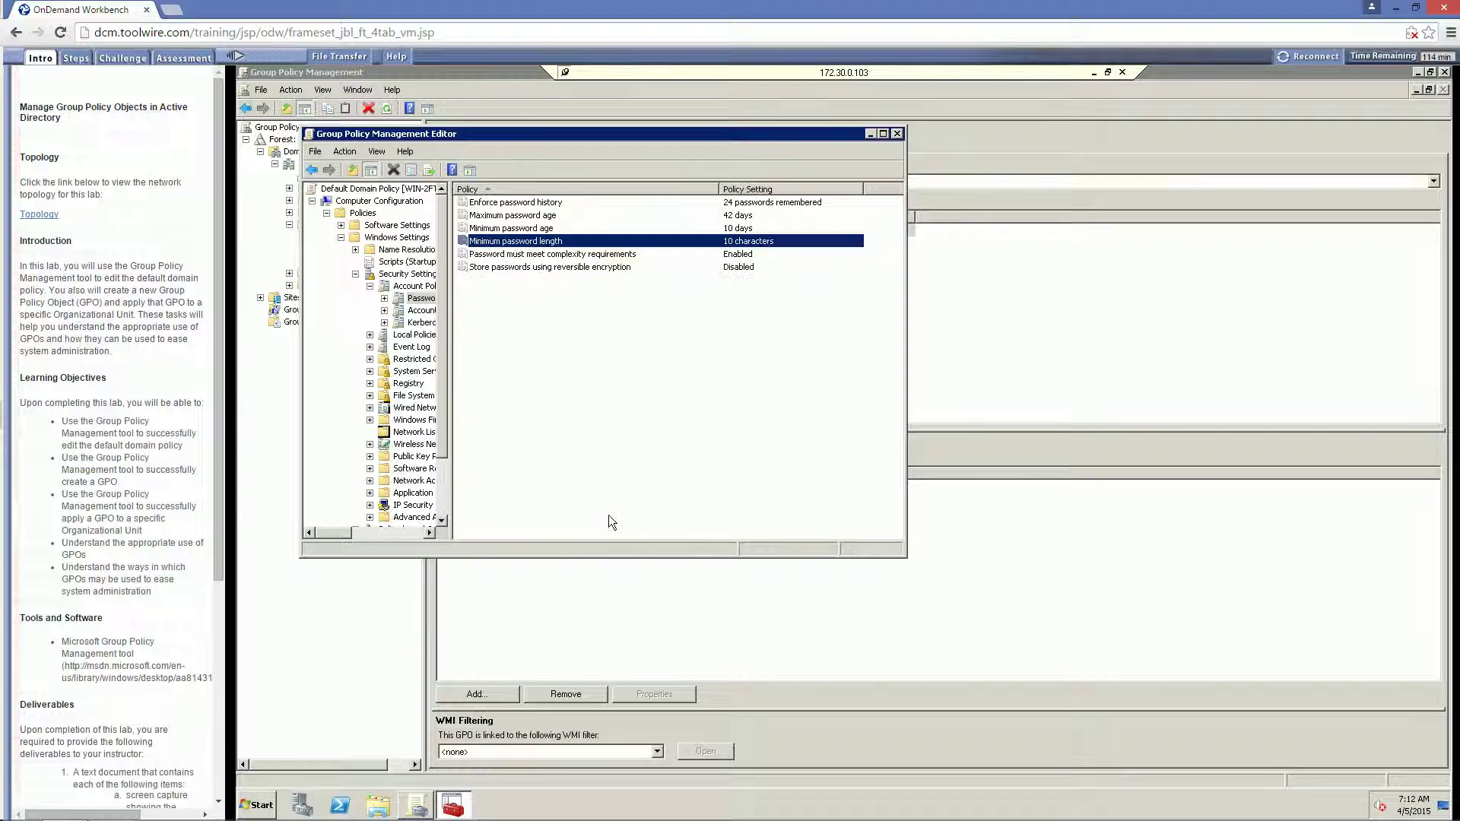
{"action": "left_click", "coordinate": [508, 228]}
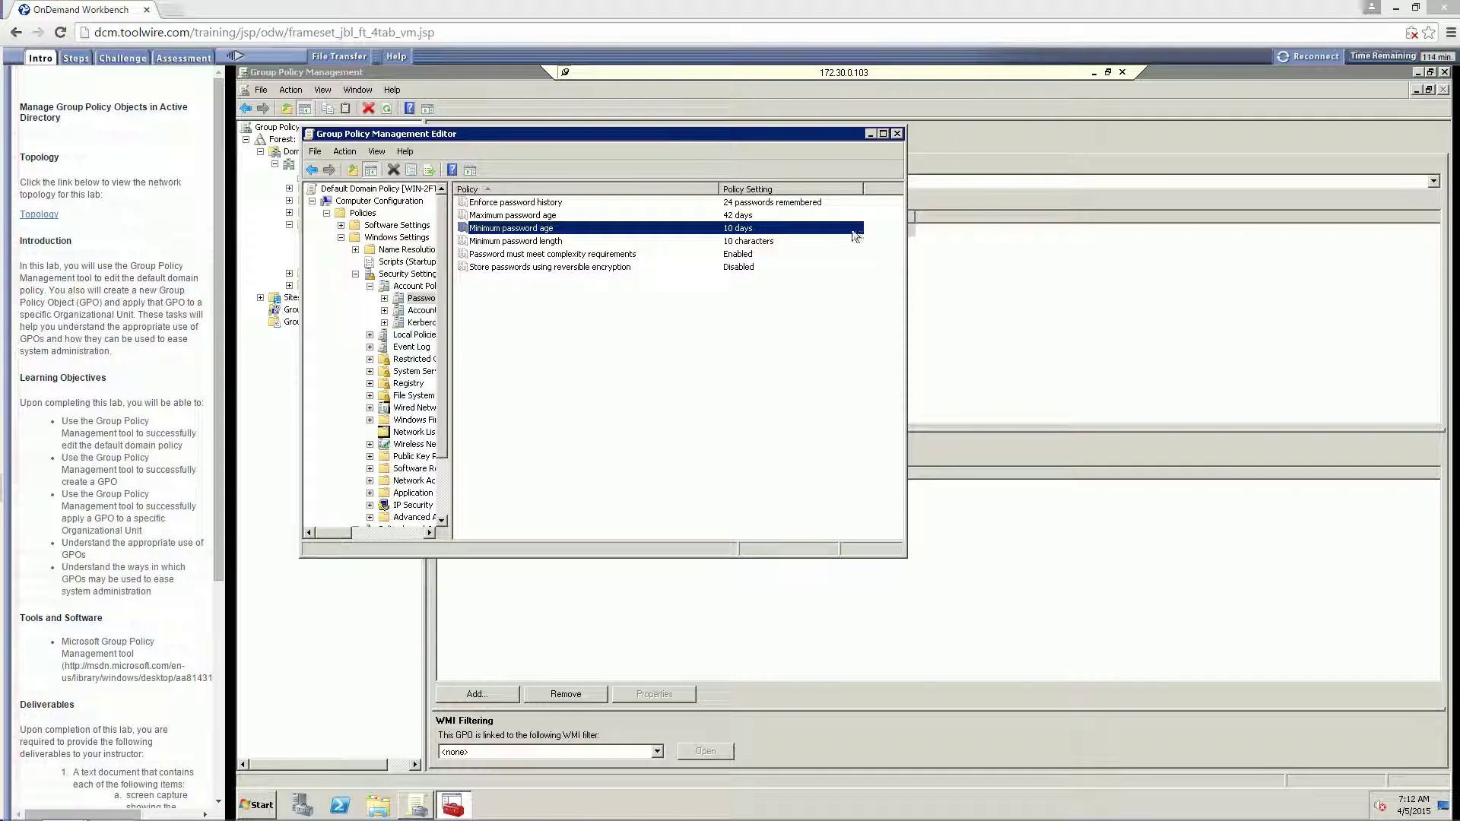
{"action": "left_click", "coordinate": [897, 134]}
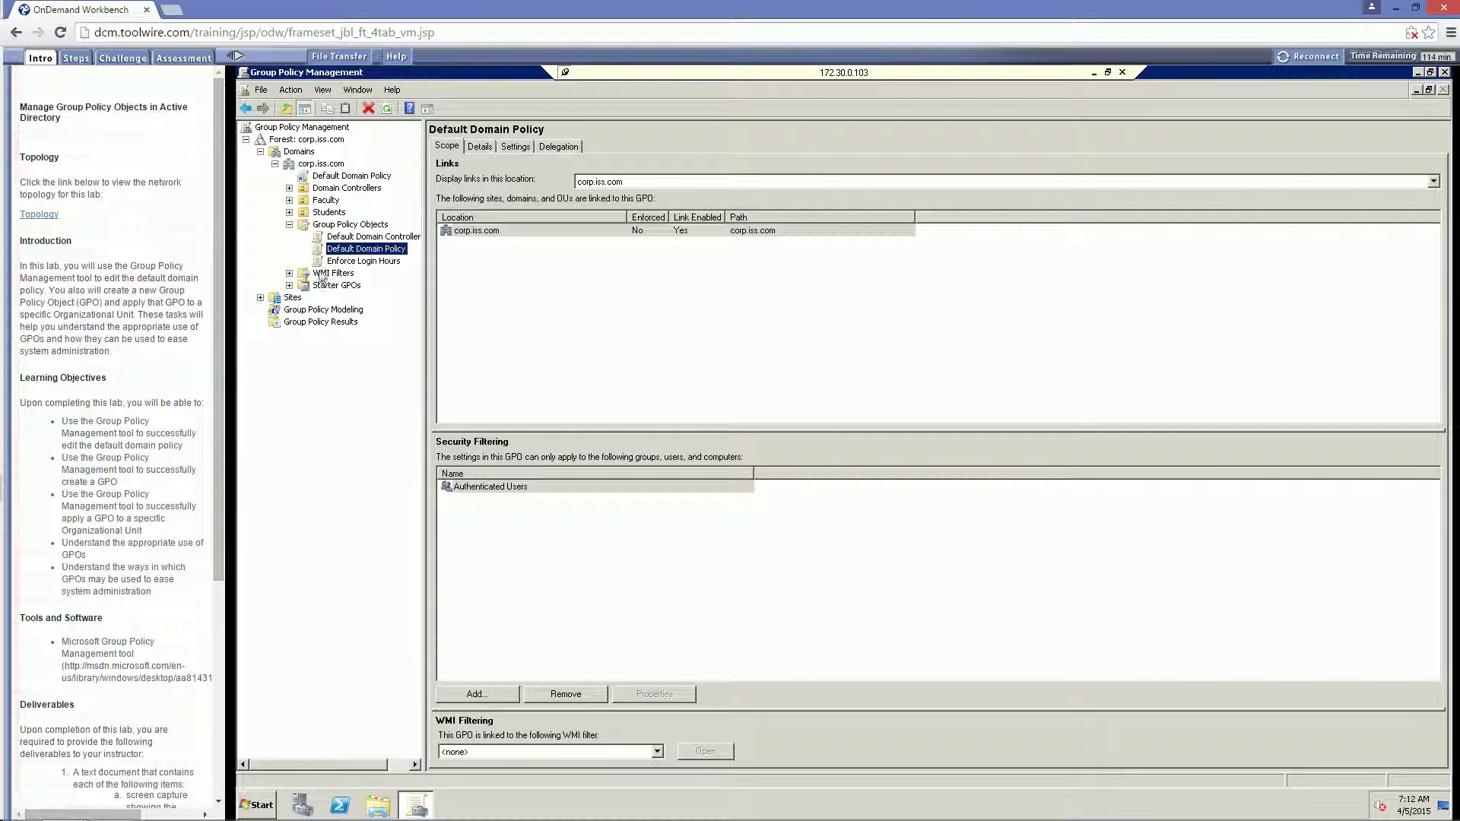
- Create a new GPO named "enforce login Hours student" in Group Policy Objects, with no source starter GPO
{"action": "left_click", "coordinate": [337, 226]}
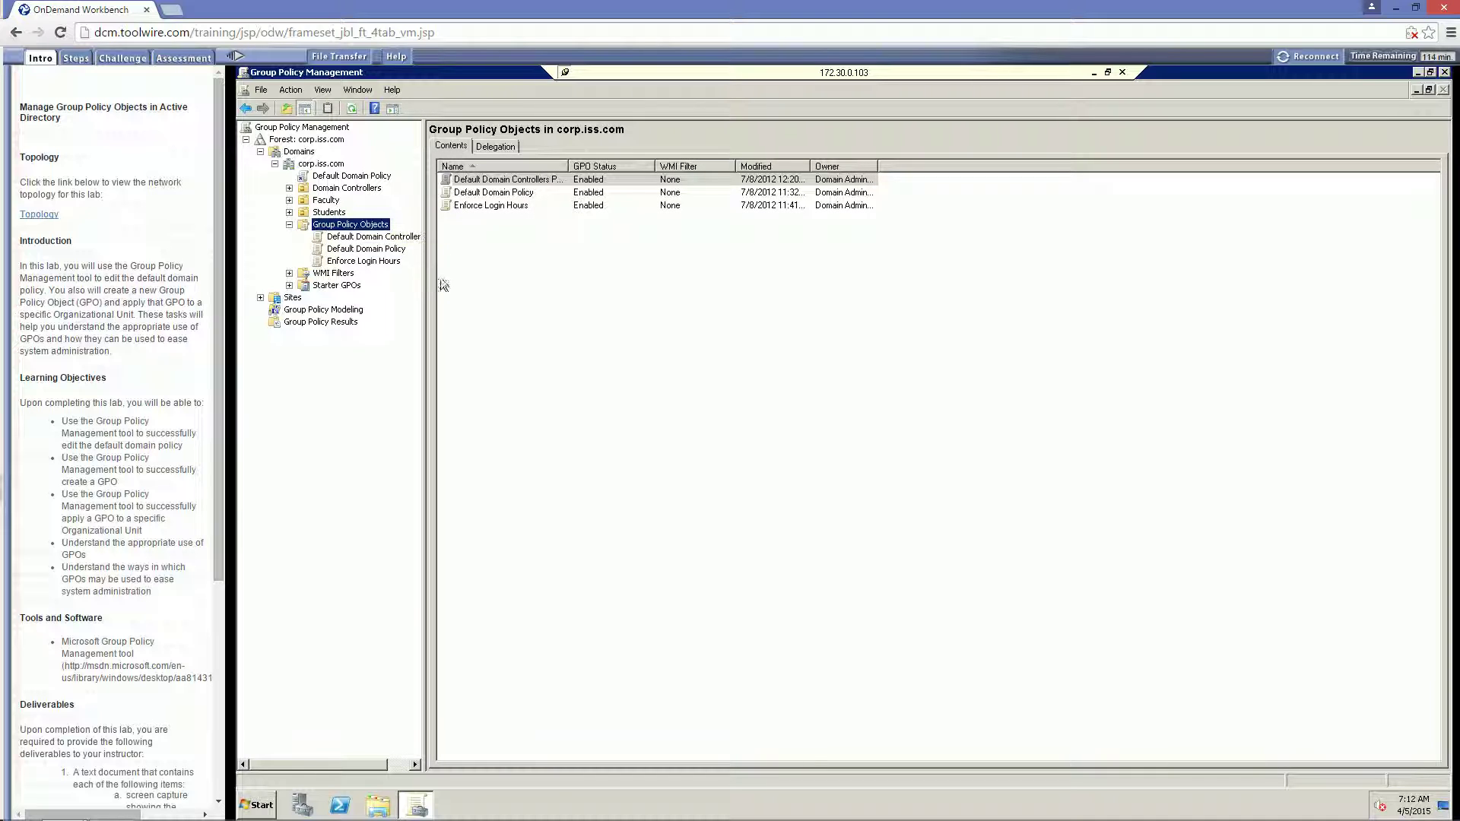
{"action": "right_click", "coordinate": [353, 229]}
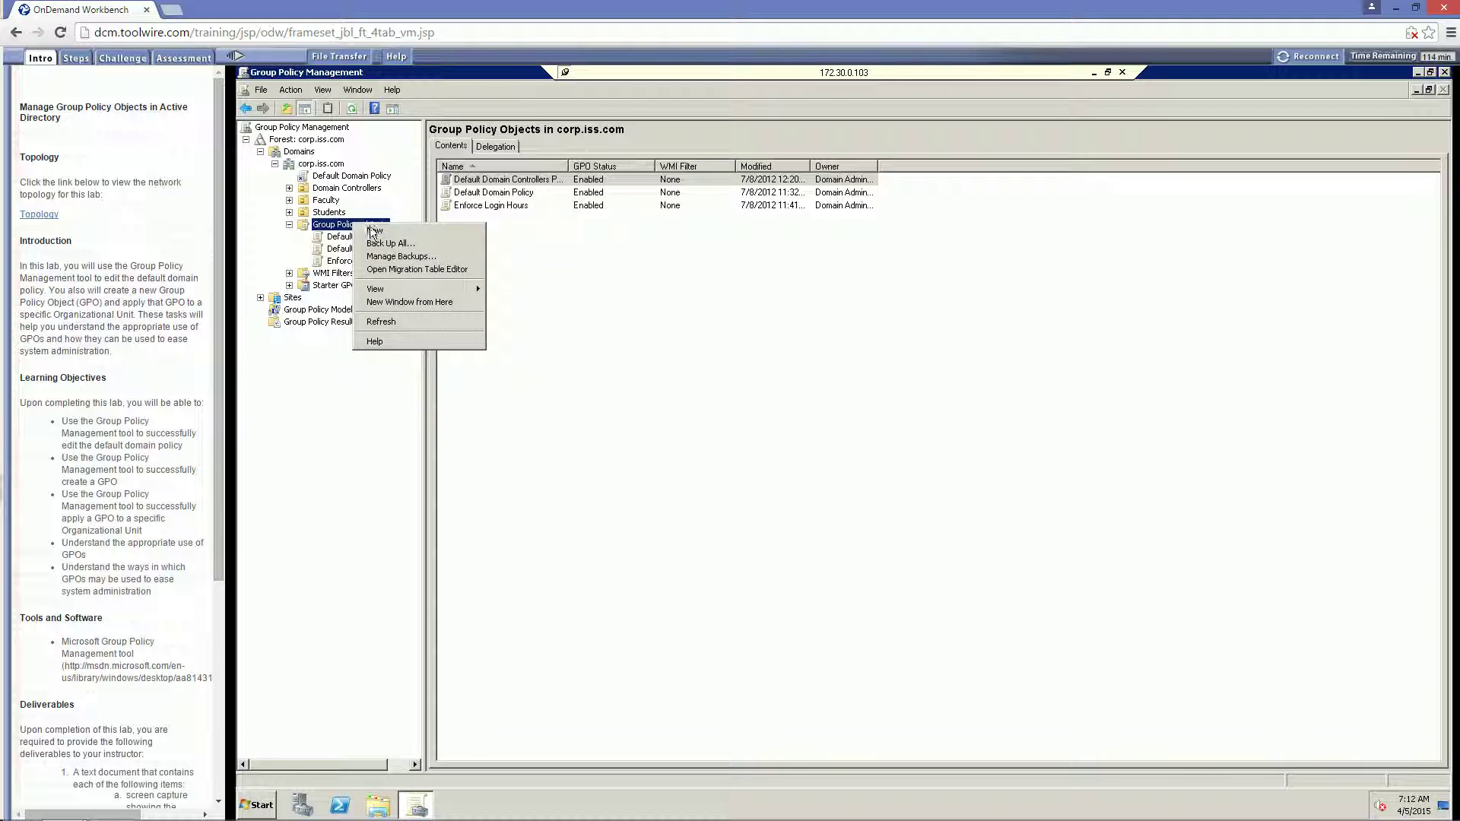
{"action": "left_click", "coordinate": [366, 235]}
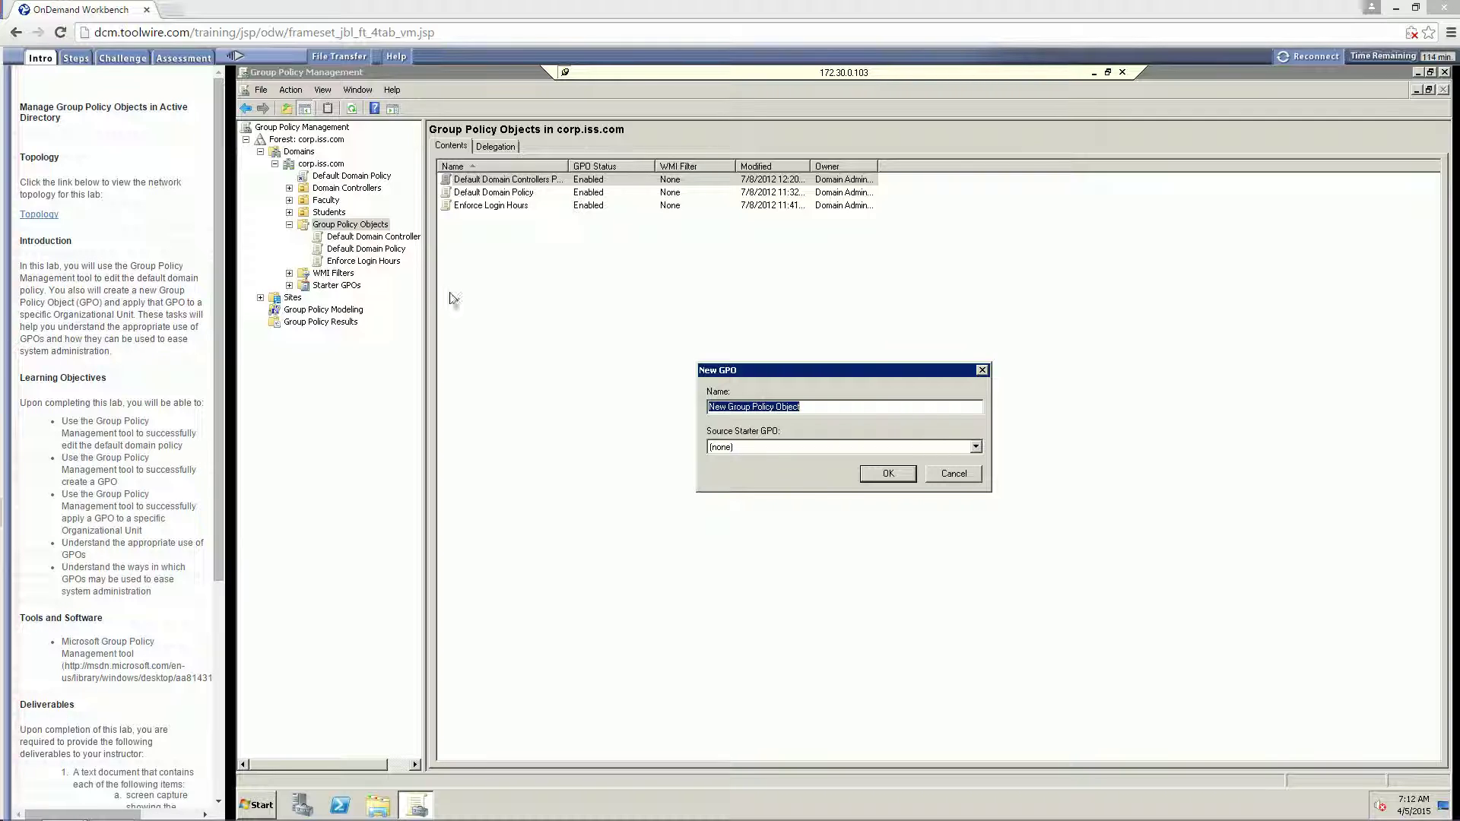
{"action": "left_click", "coordinate": [796, 407]}
{"action": "left_click_drag", "start_coordinate": [808, 407], "coordinate": [623, 406]}
{"action": "type", "text": "en"}
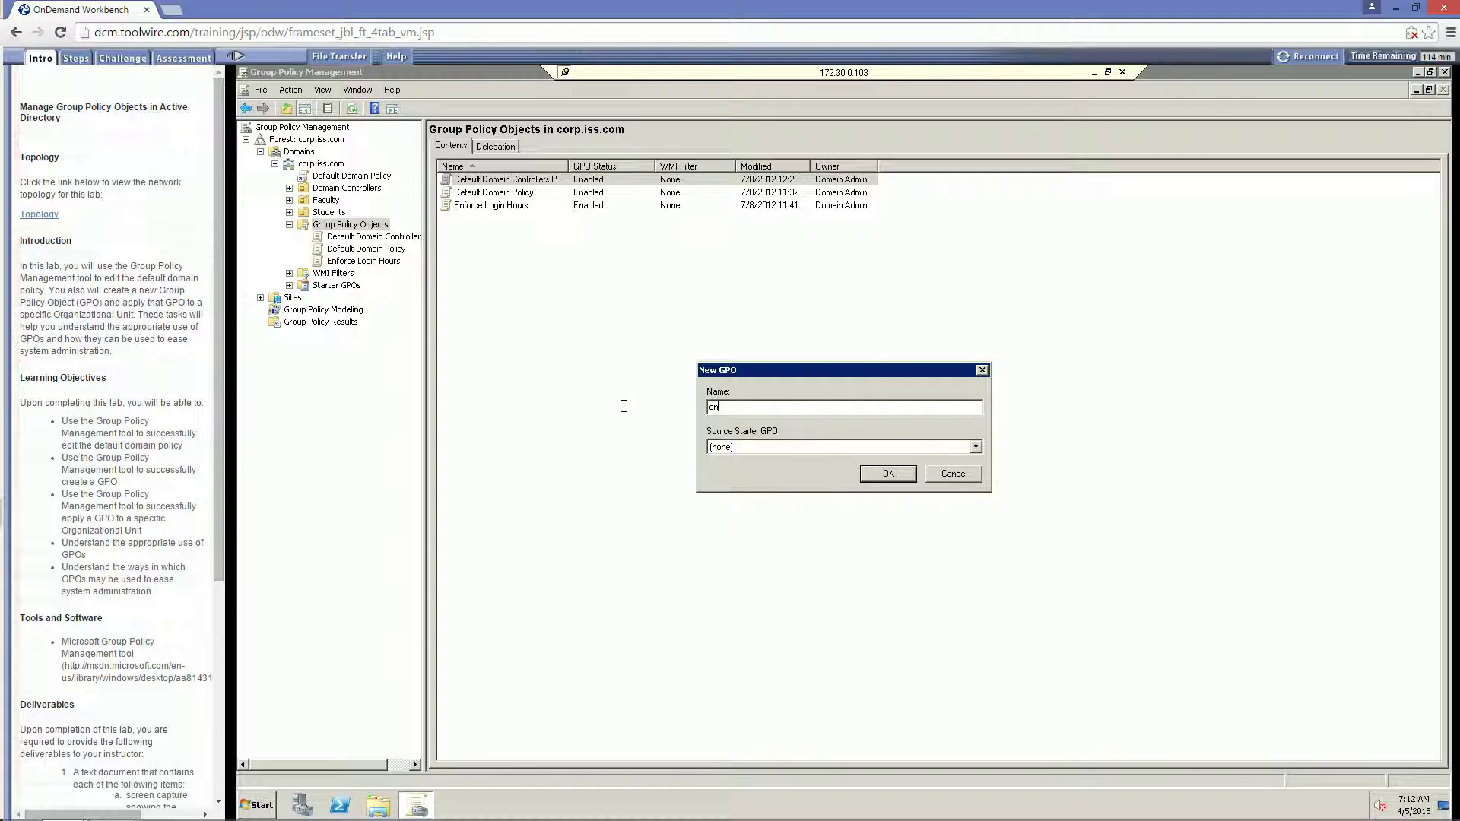
{"action": "type", "text": "force login Hours sA"}
{"action": "key", "text": "BackSpace"}
{"action": "type", "text": "tudent"}
{"action": "left_click", "coordinate": [889, 474]}
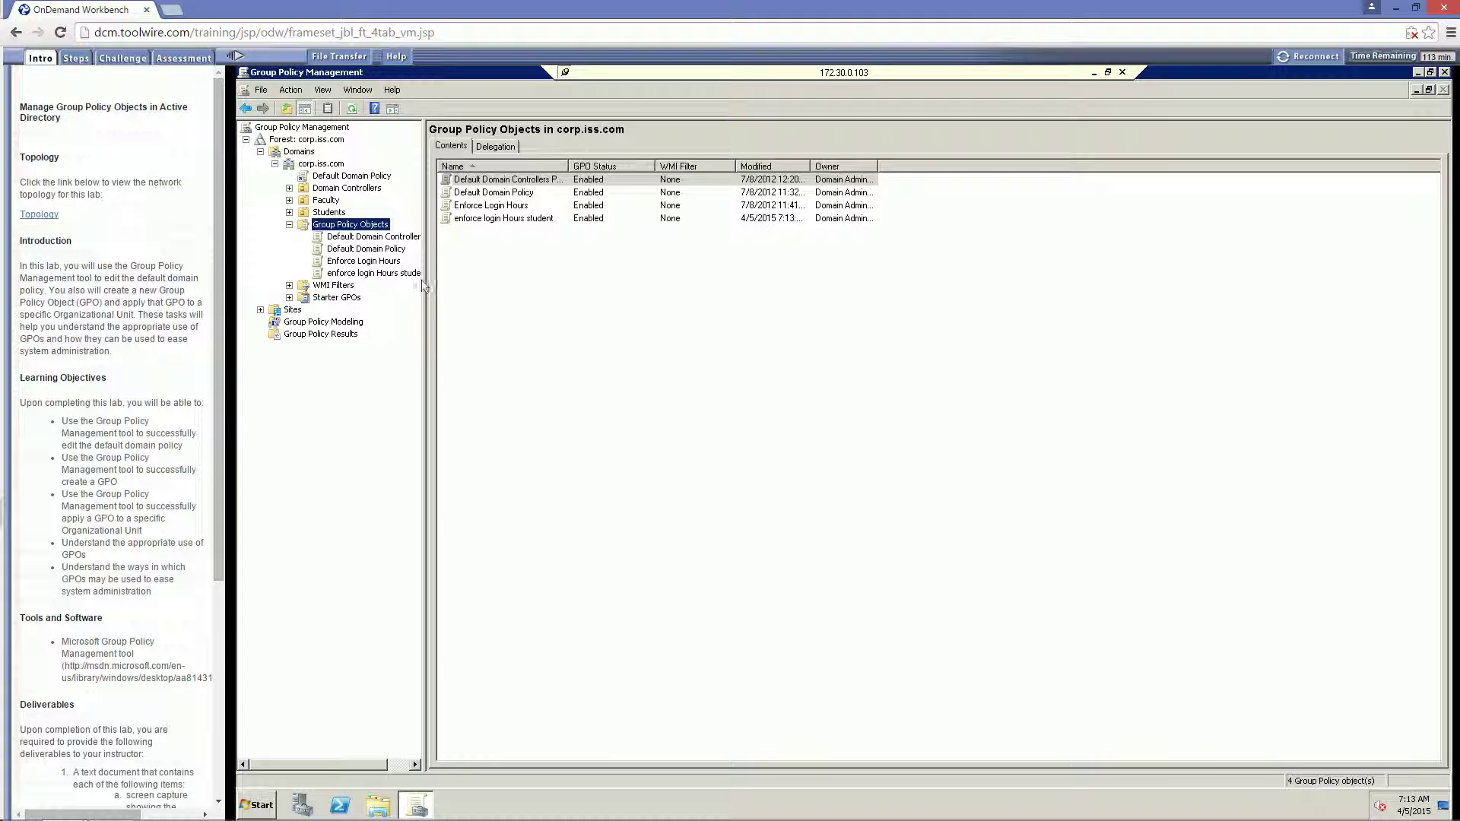
- Open the "enforce login Hours student" GPO for editing
{"action": "left_click", "coordinate": [405, 273]}
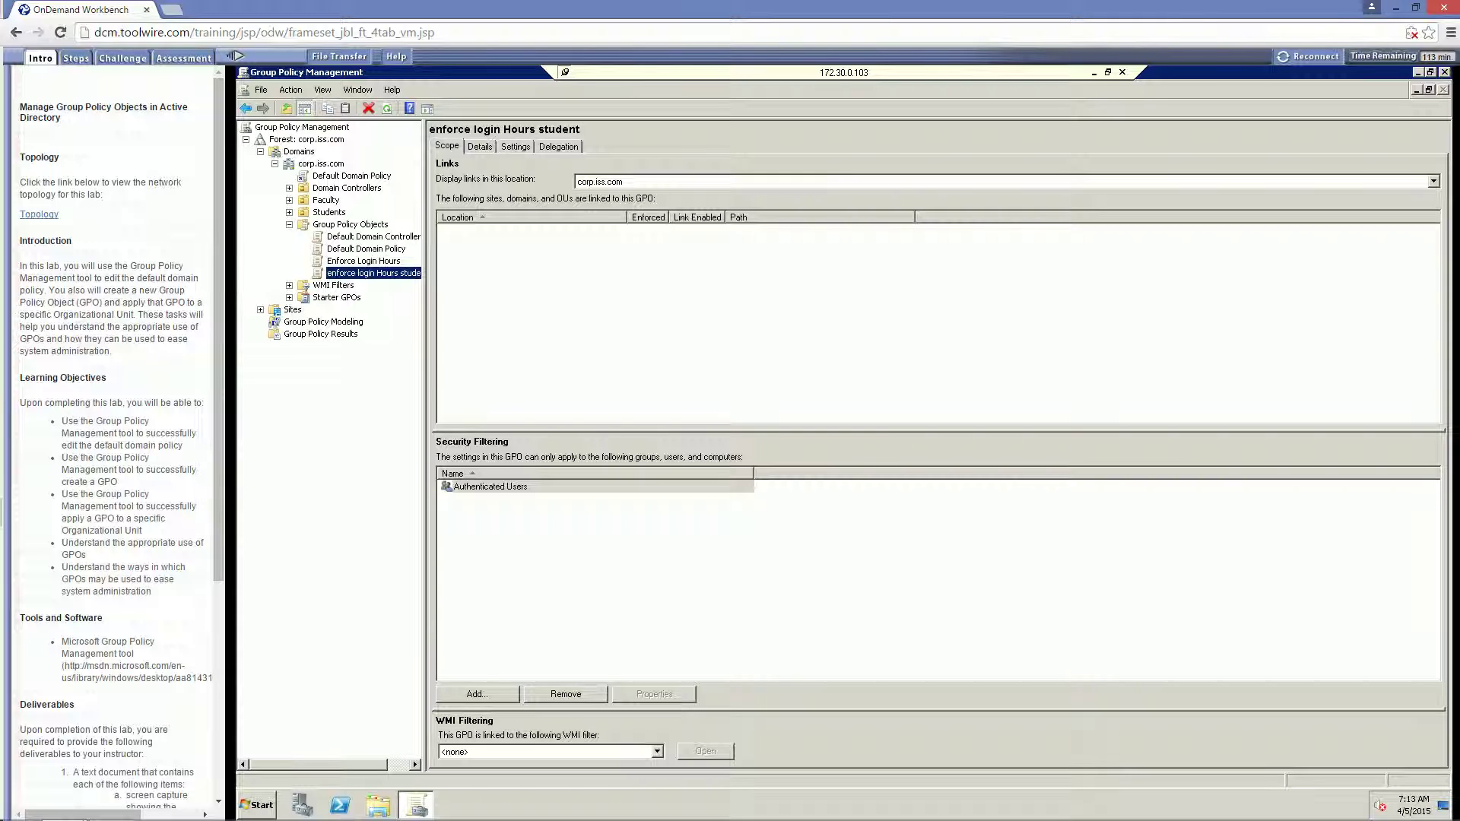
{"action": "right_click", "coordinate": [355, 276]}
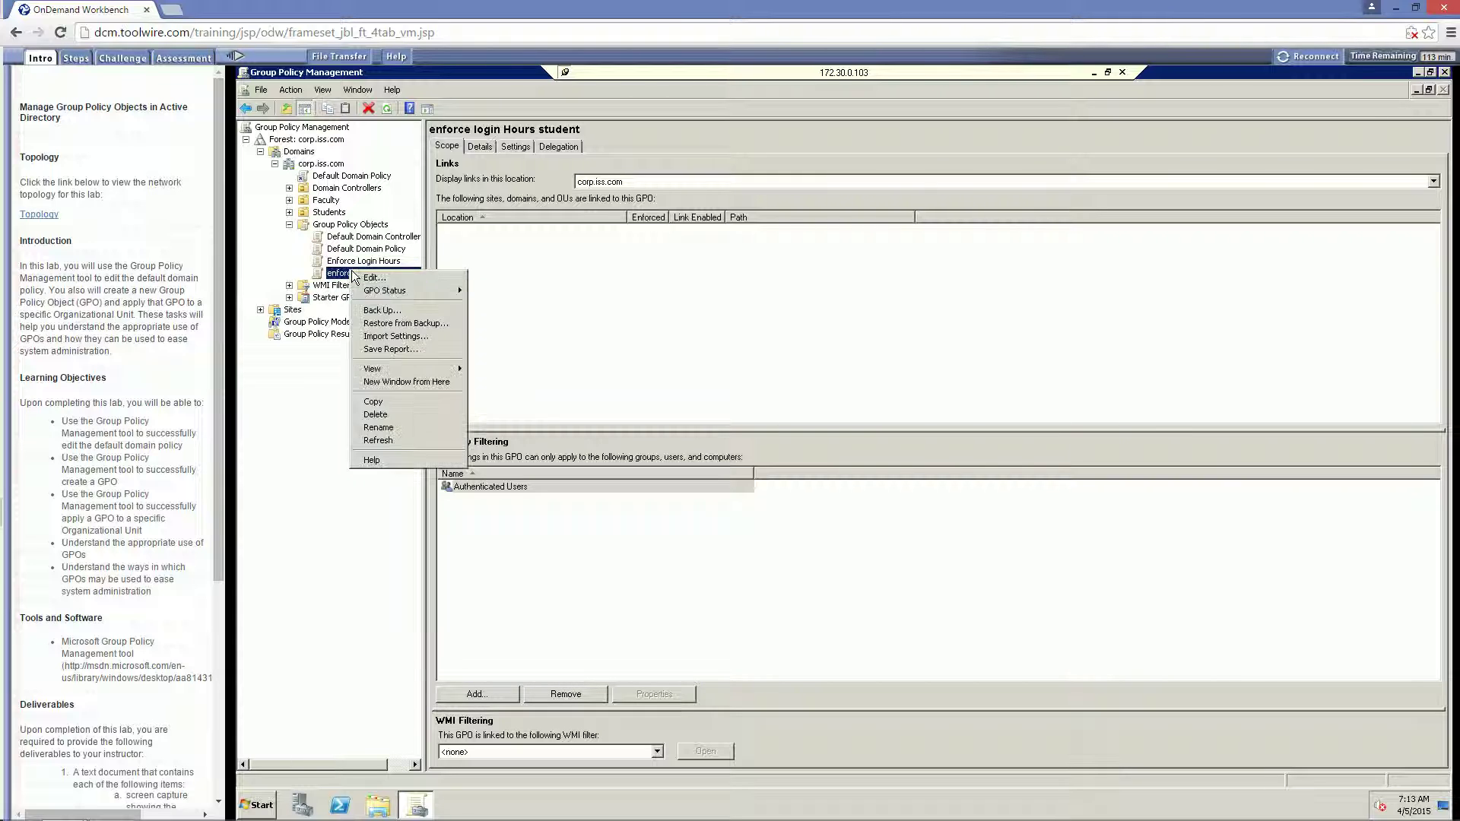
{"action": "left_click", "coordinate": [376, 279]}
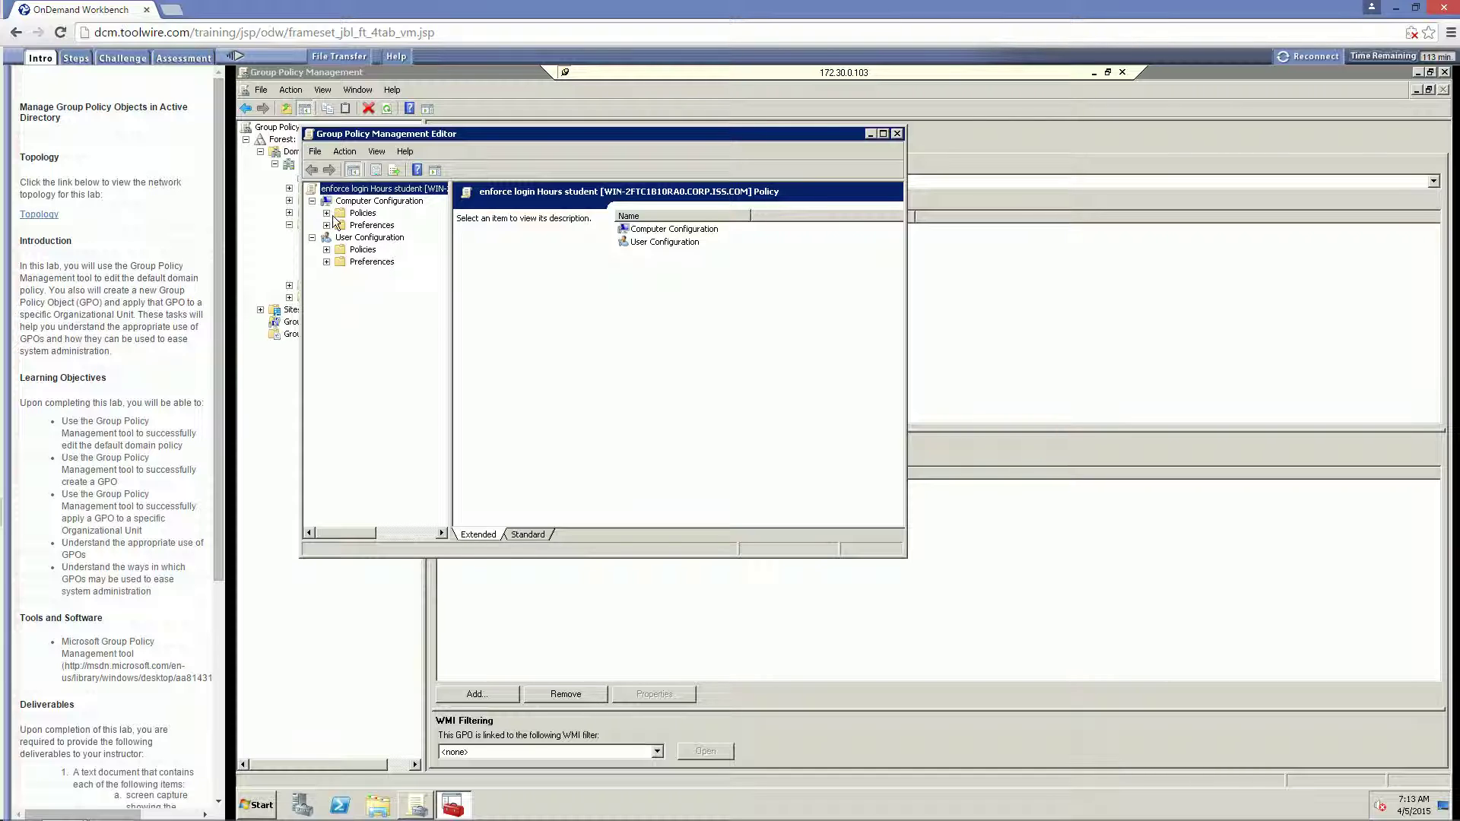
- Under Computer Configuration's Policies, Windows Settings, Security Settings, Local Policies, open Security Options and select the policy restricting CD-ROM access to locally logged-on users
{"action": "left_click", "coordinate": [350, 202]}
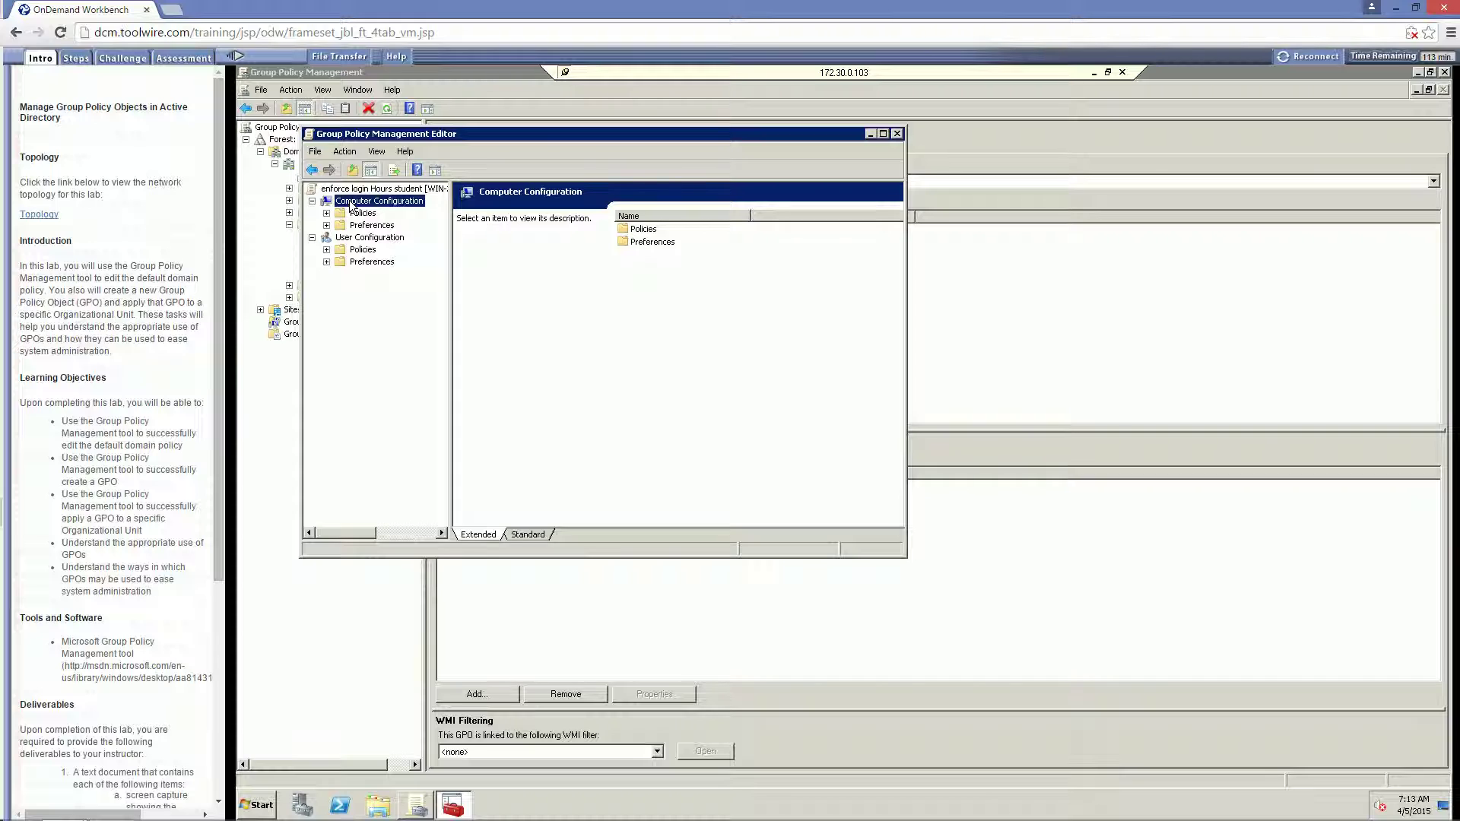
{"action": "left_click", "coordinate": [326, 213]}
{"action": "left_click", "coordinate": [341, 238]}
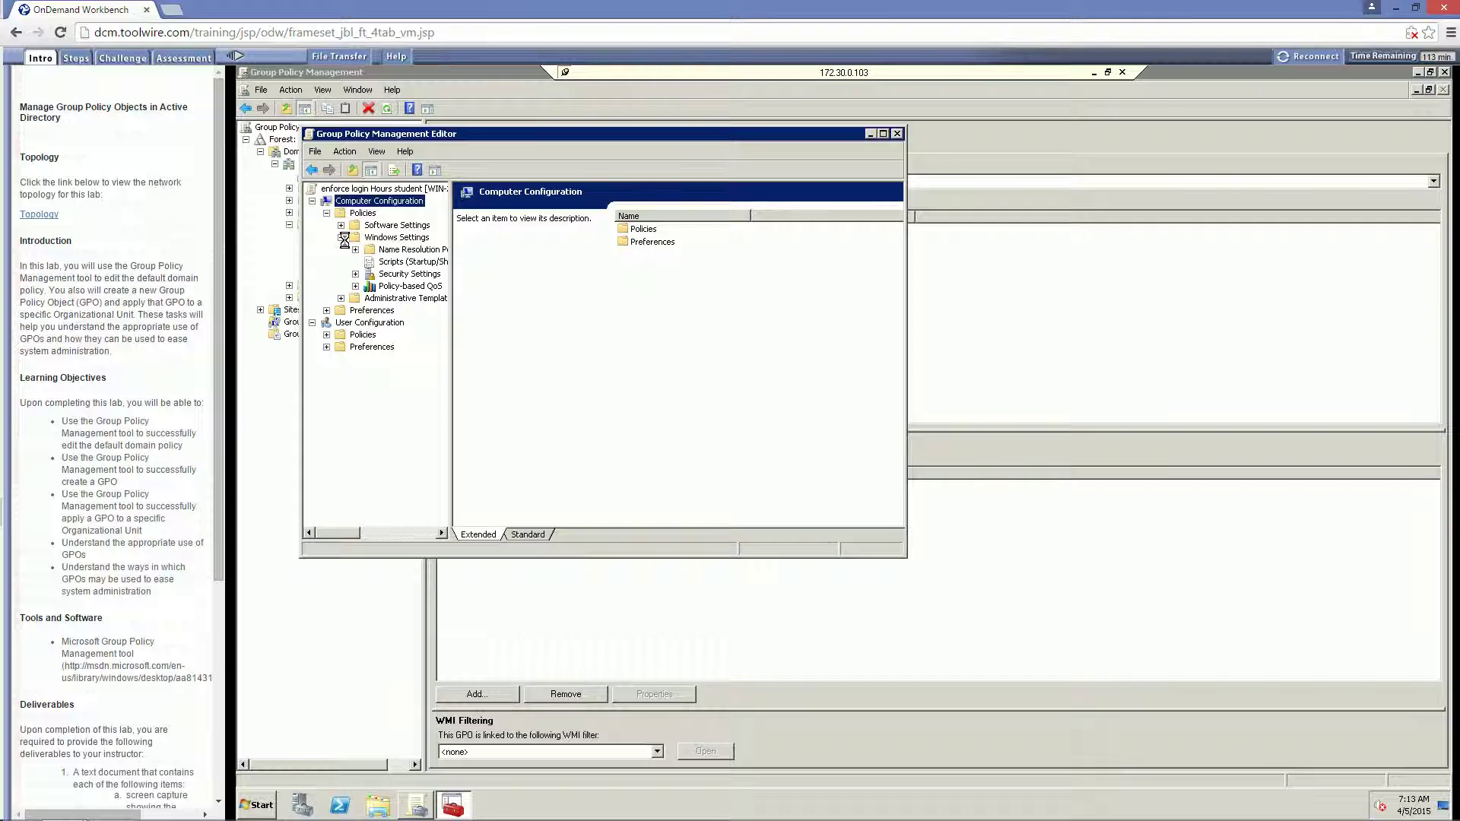
{"action": "left_click", "coordinate": [356, 275]}
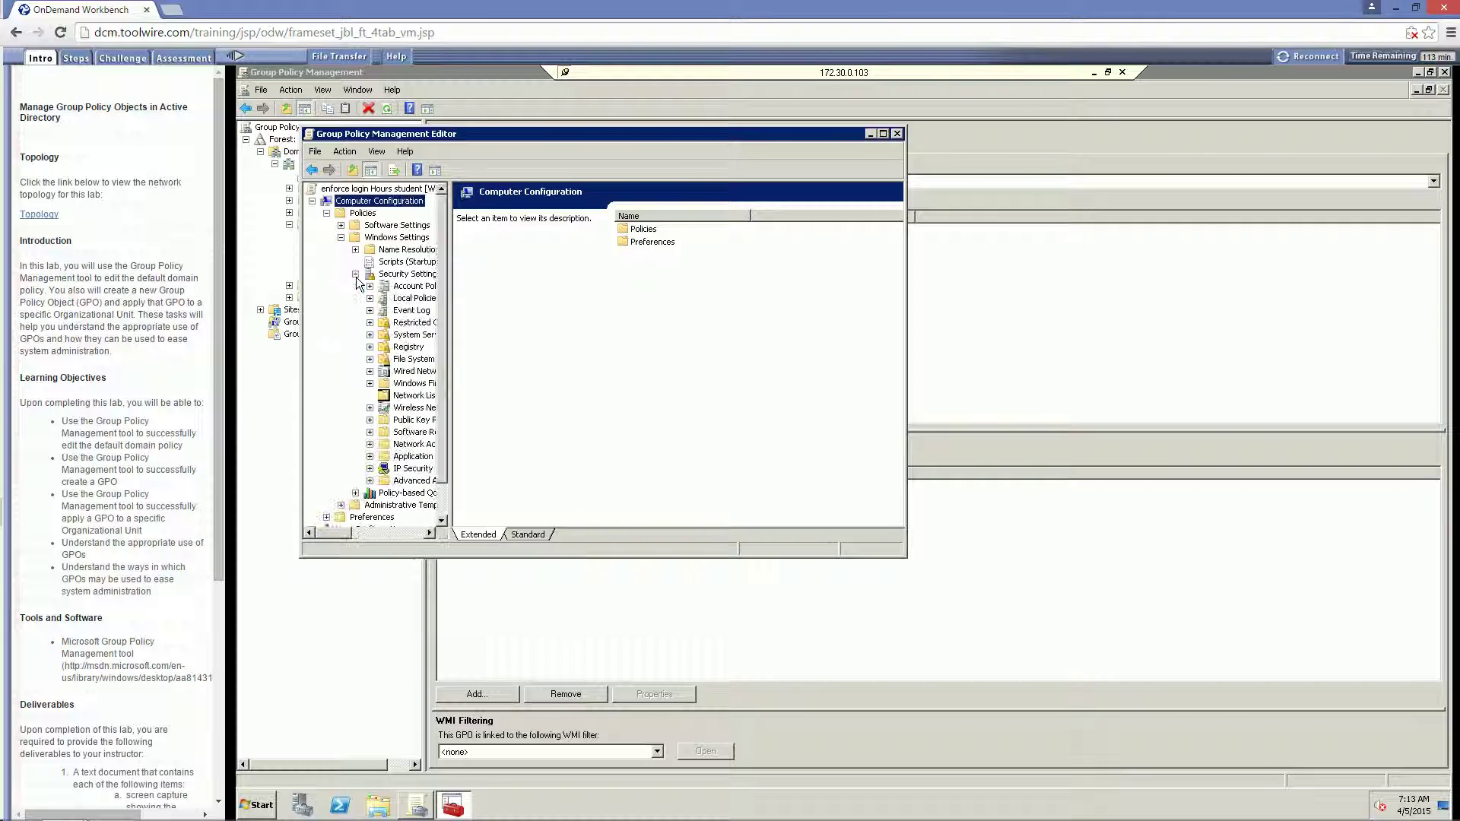
{"action": "left_click", "coordinate": [407, 301]}
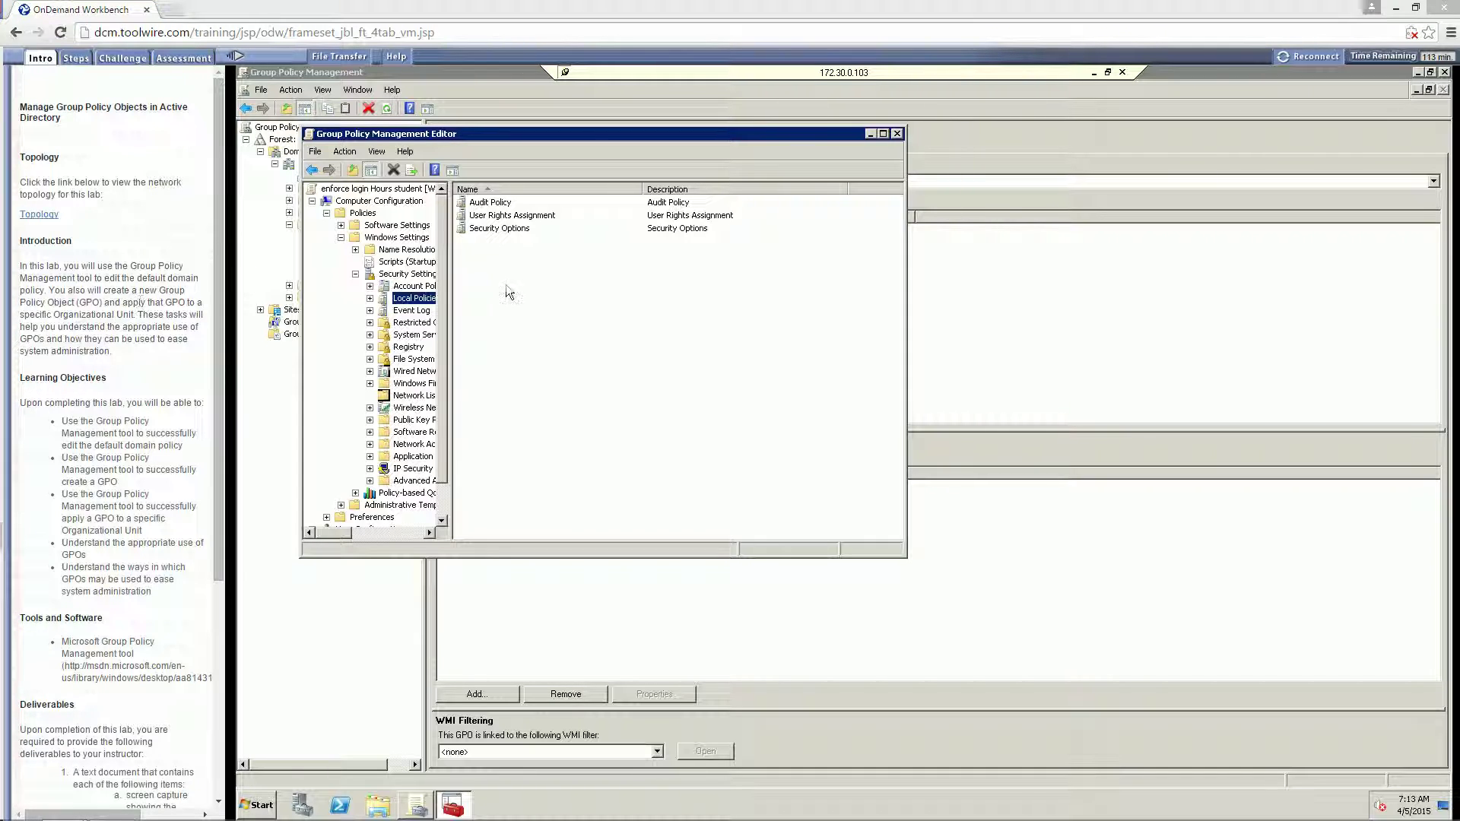
{"action": "left_click", "coordinate": [489, 230]}
{"action": "double_click", "coordinate": [489, 230]}
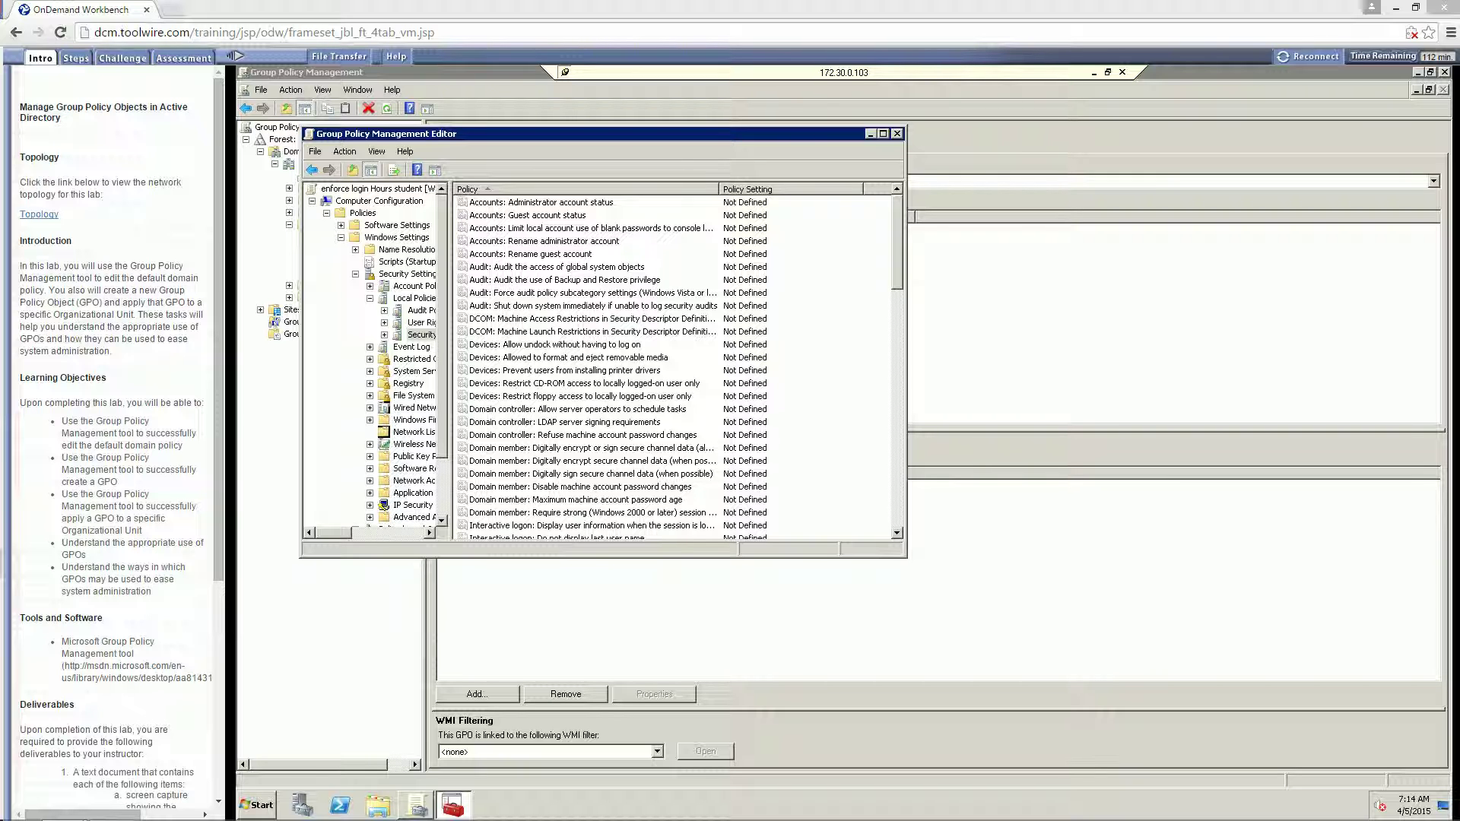
{"action": "left_click", "coordinate": [534, 386]}
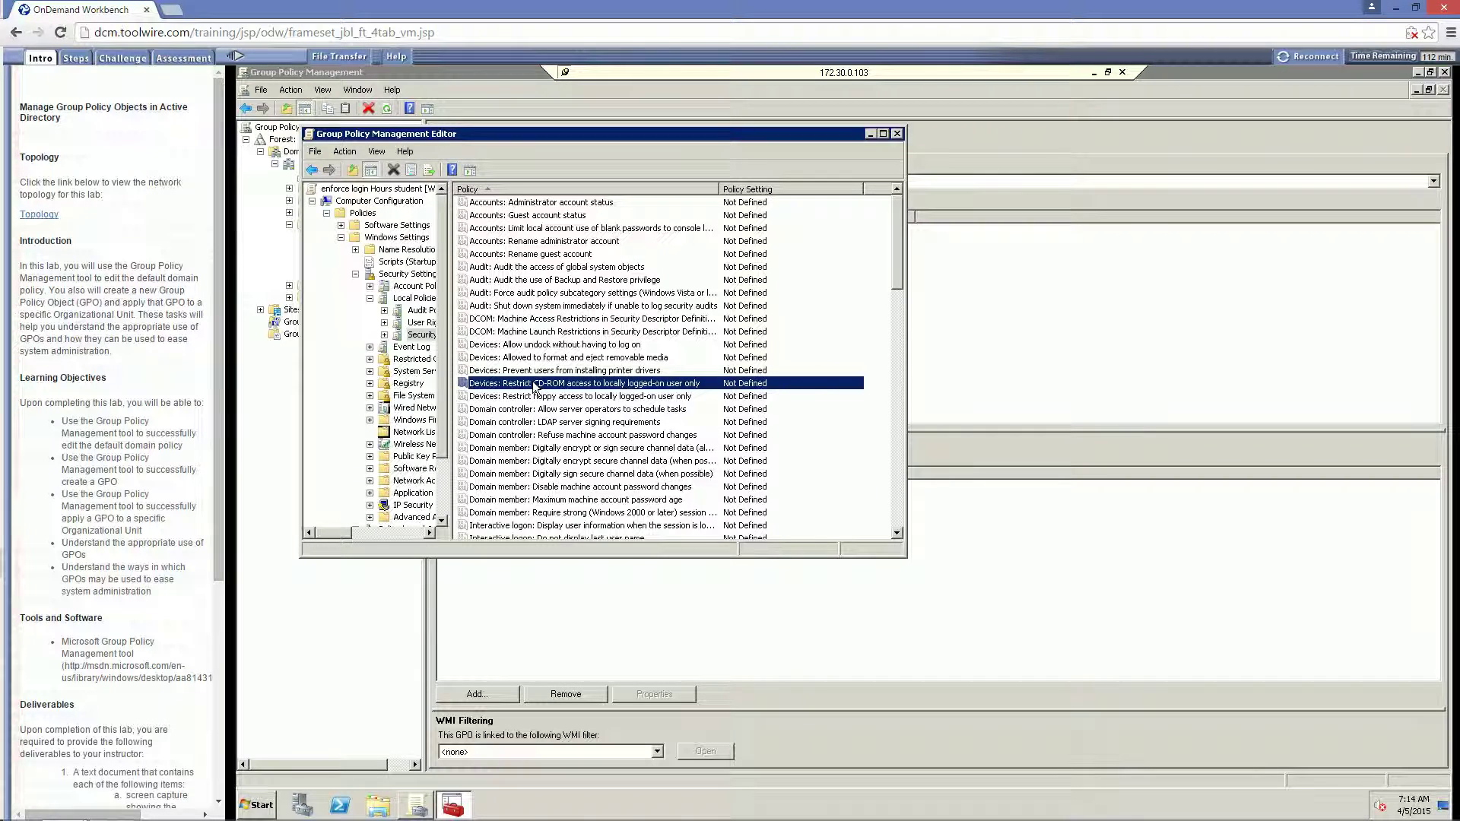
- Locate "Microsoft network server: Disconnect clients when logon hours expire" in Security Options and widen the Policy column to show full policy names
{"action": "key", "text": "m"}
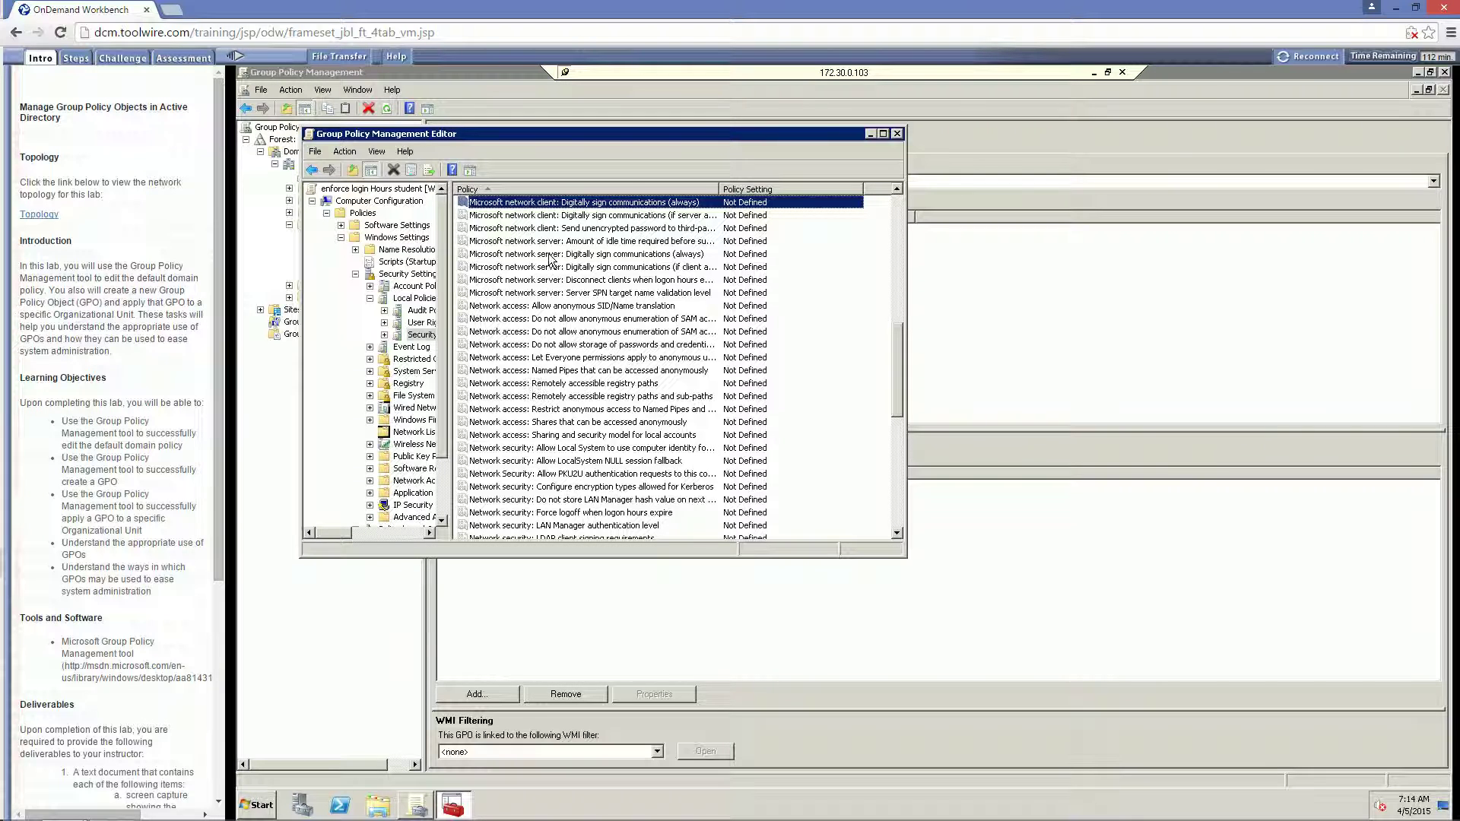
{"action": "scroll", "coordinate": [552, 230], "scroll_direction": "up", "scroll_amount": 1}
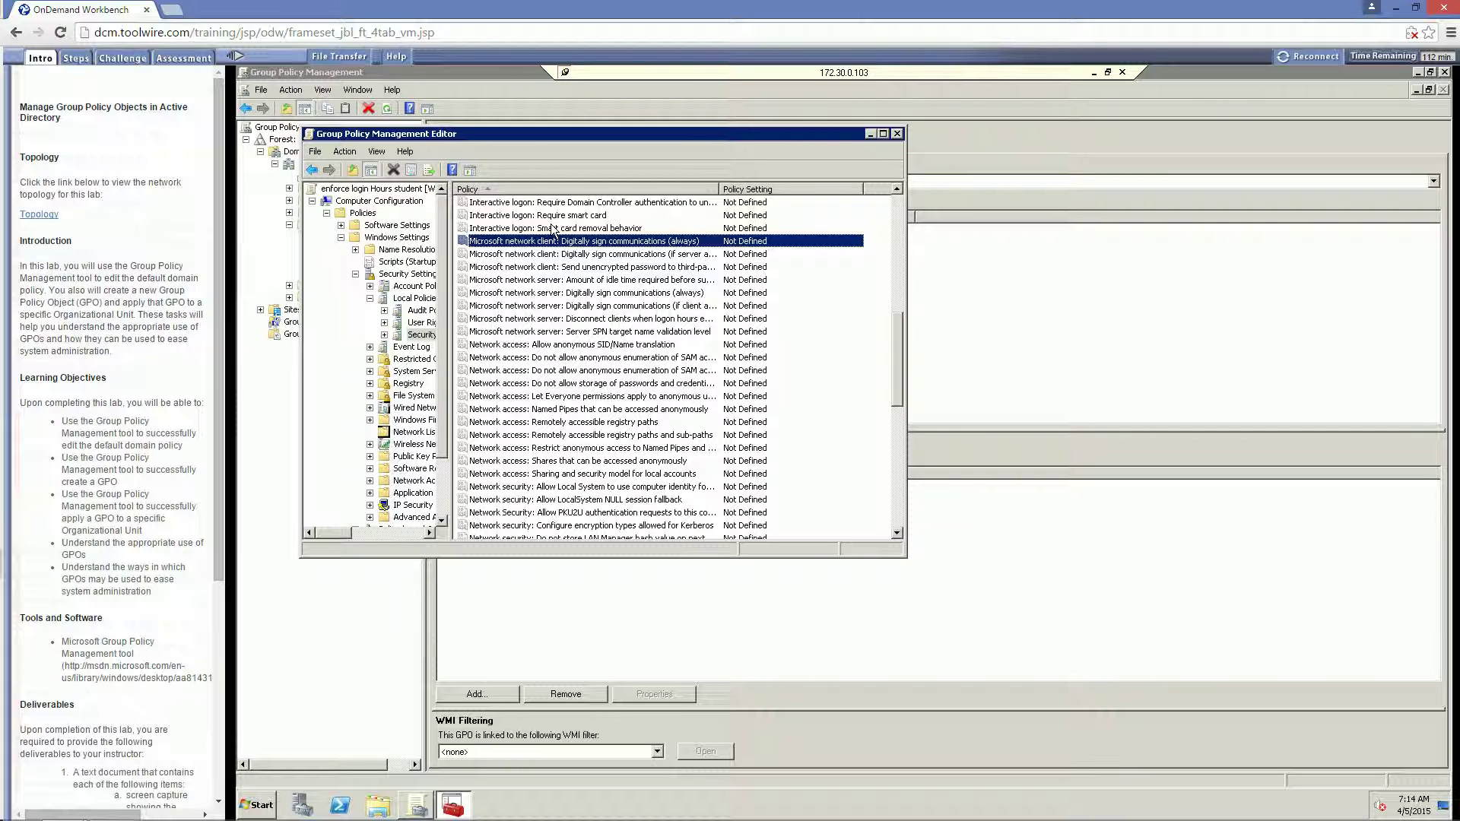
{"action": "left_click", "coordinate": [542, 322]}
{"action": "double_click", "coordinate": [541, 323]}
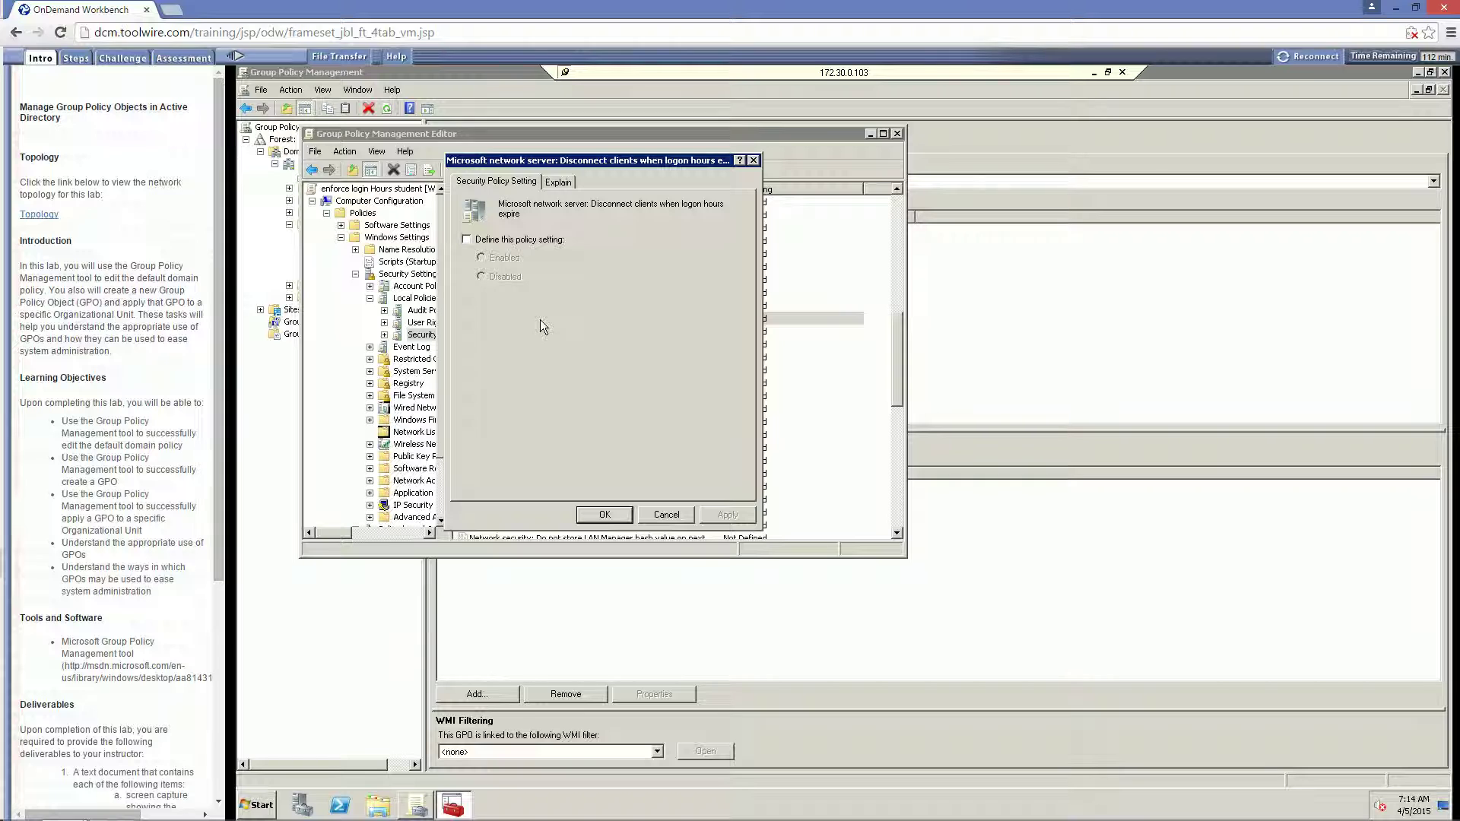
{"action": "left_click", "coordinate": [754, 160]}
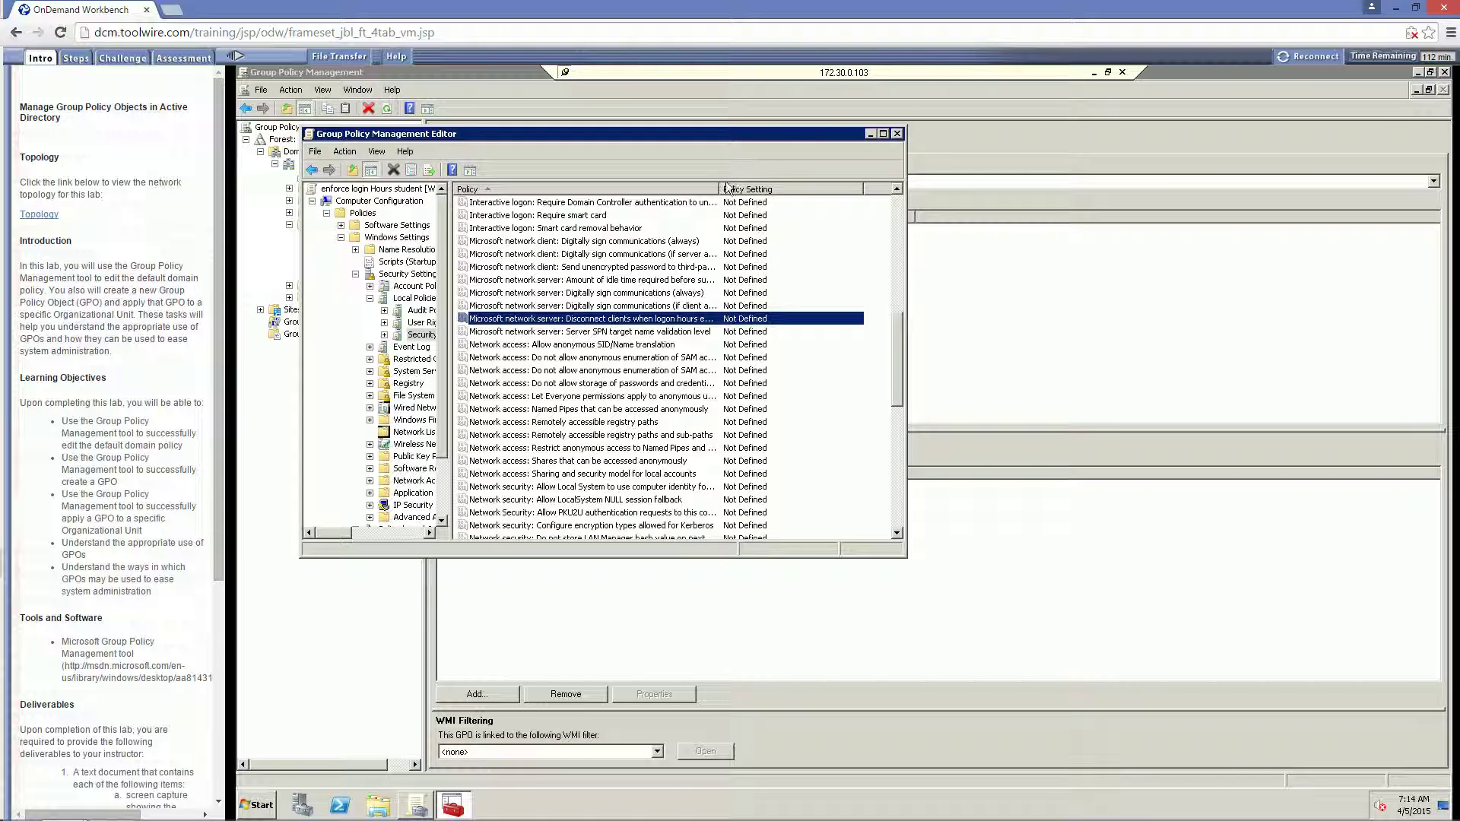
{"action": "left_click_drag", "start_coordinate": [720, 191], "coordinate": [840, 191]}
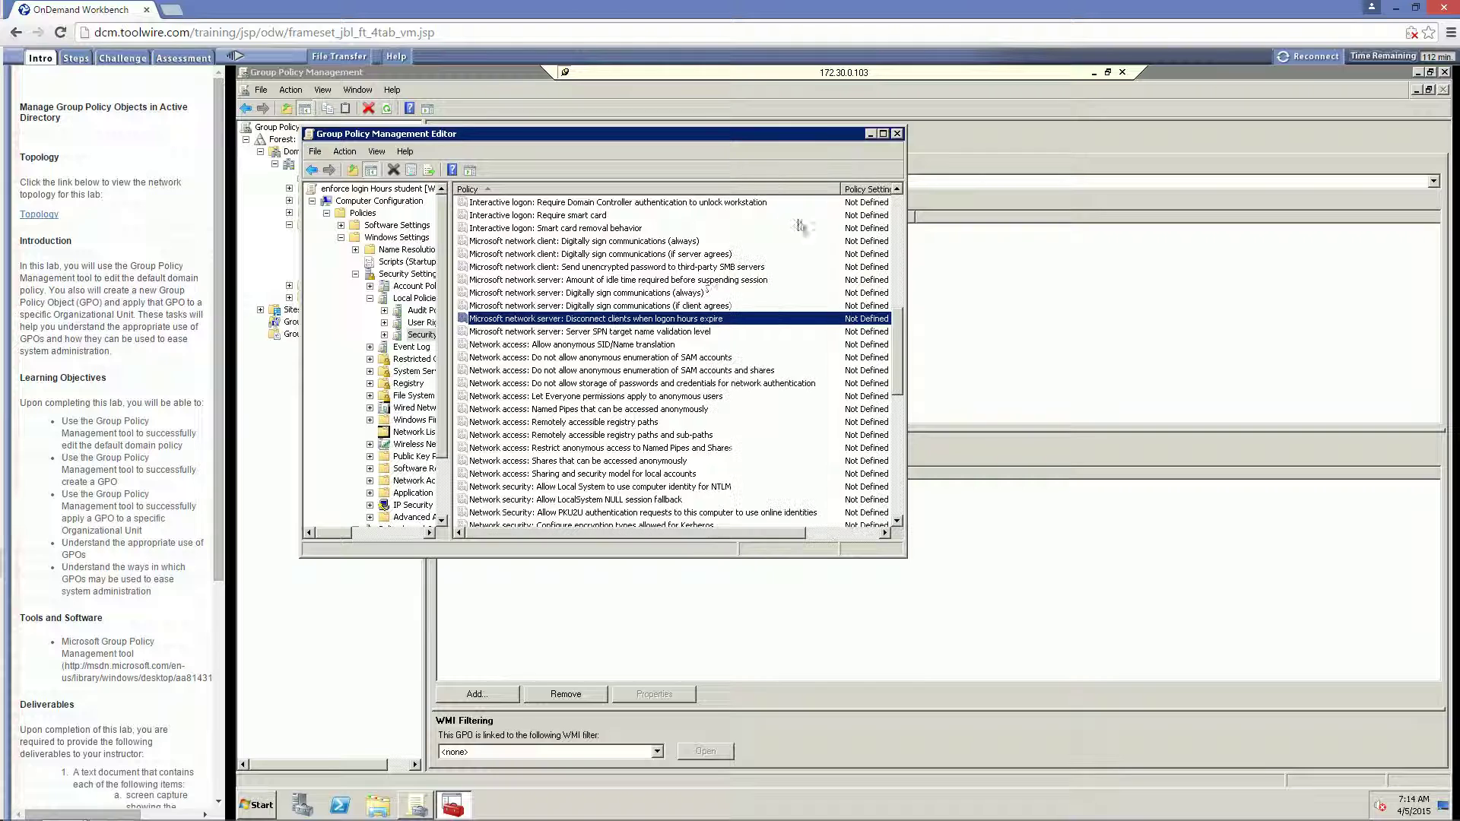
- Define the "Disconnect clients when logon hours expire" policy as Enabled, apply it, and close the Group Policy Management Editor
{"action": "double_click", "coordinate": [637, 320]}
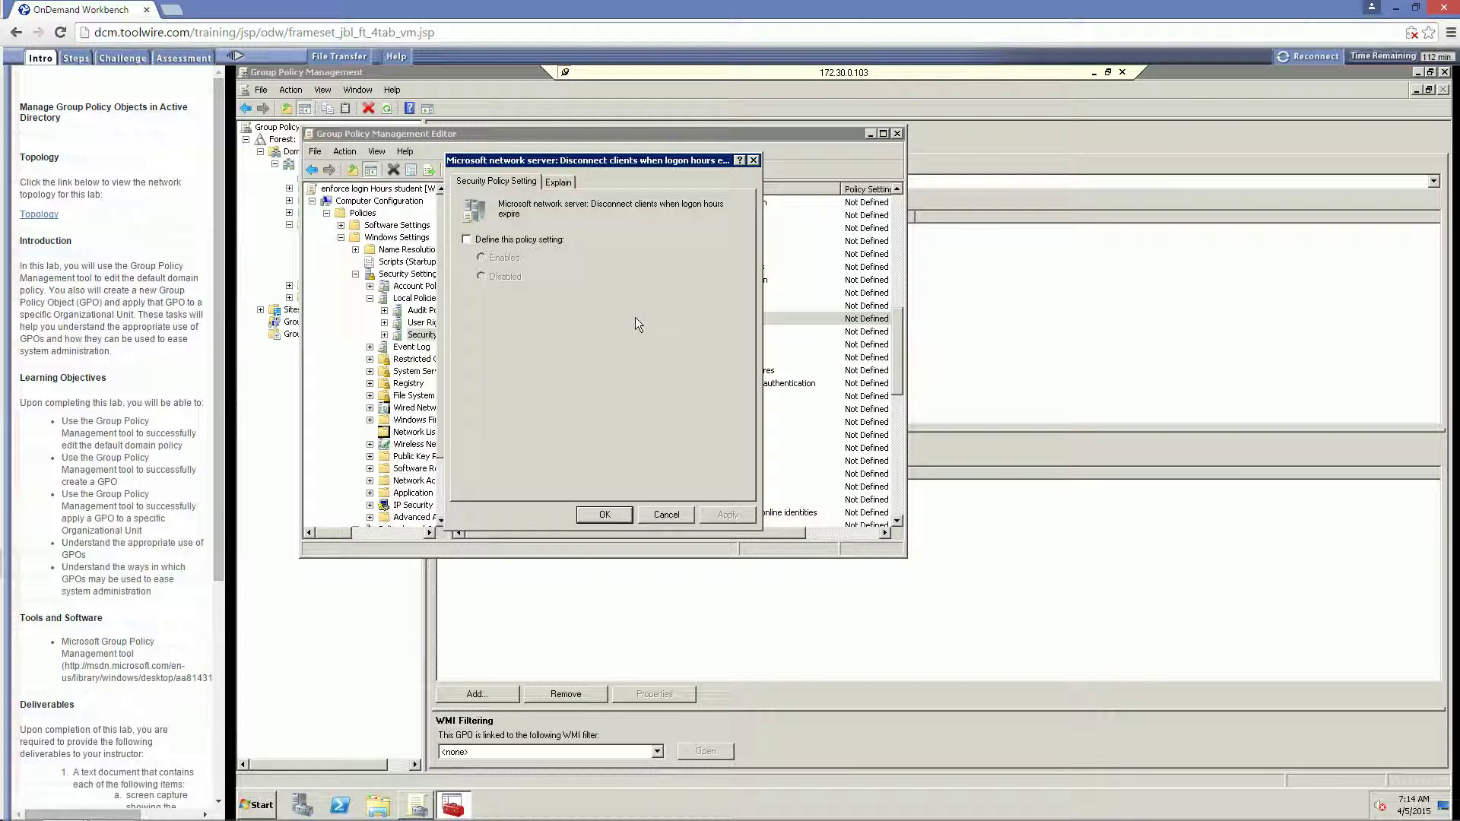
{"action": "left_click", "coordinate": [485, 241]}
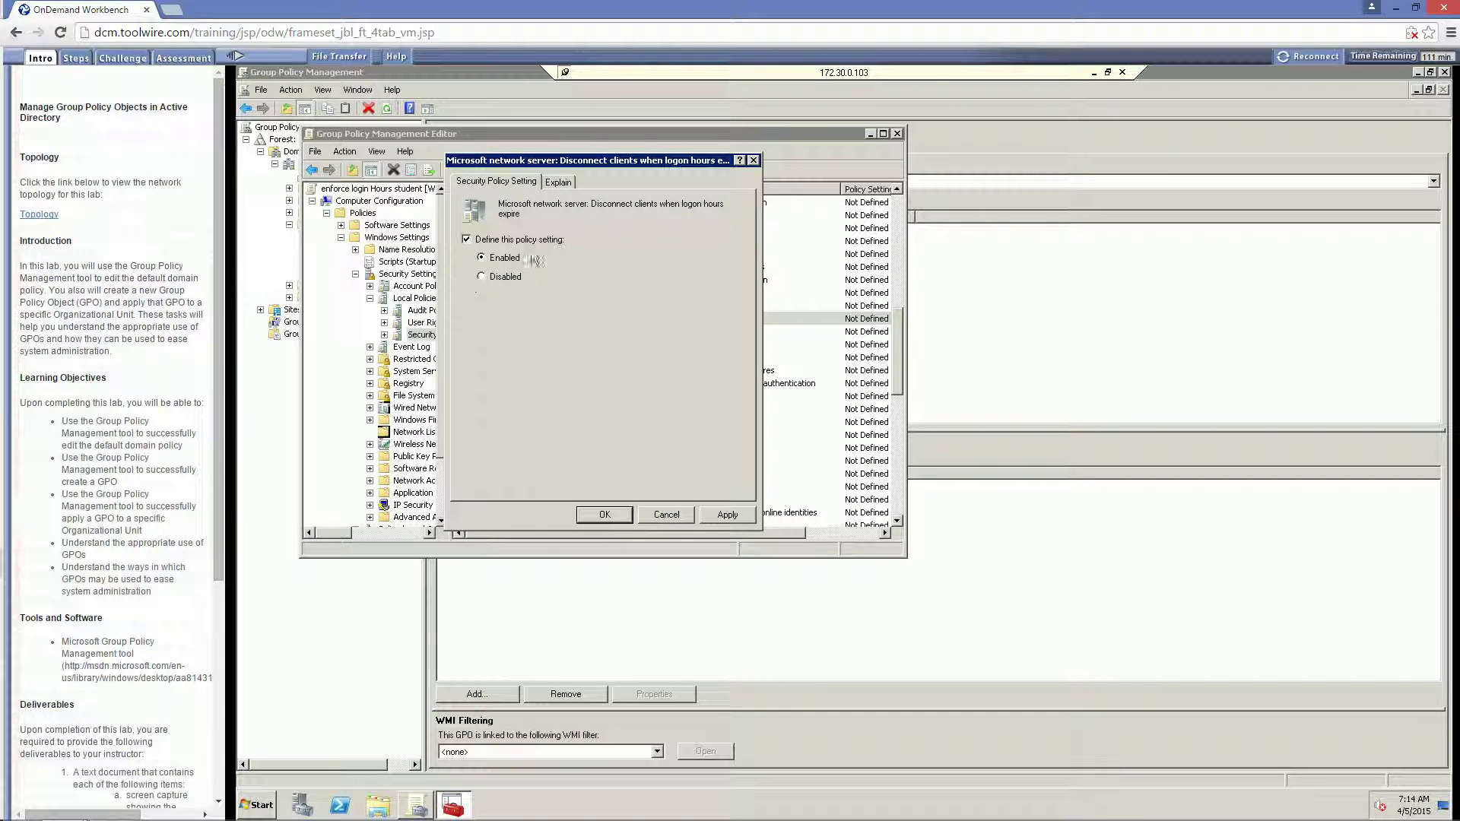
{"action": "left_click", "coordinate": [561, 183]}
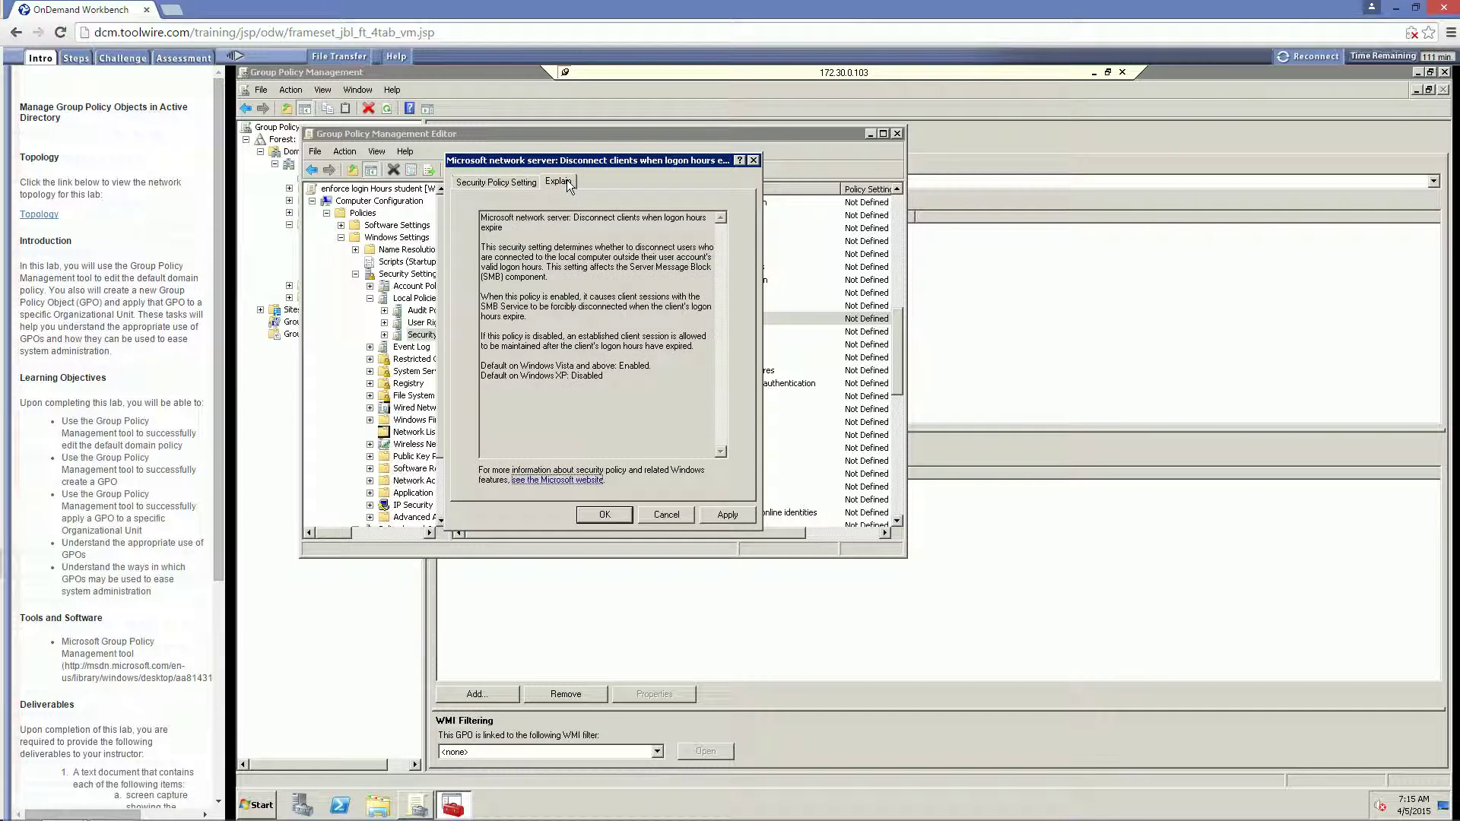
{"action": "left_click", "coordinate": [515, 189]}
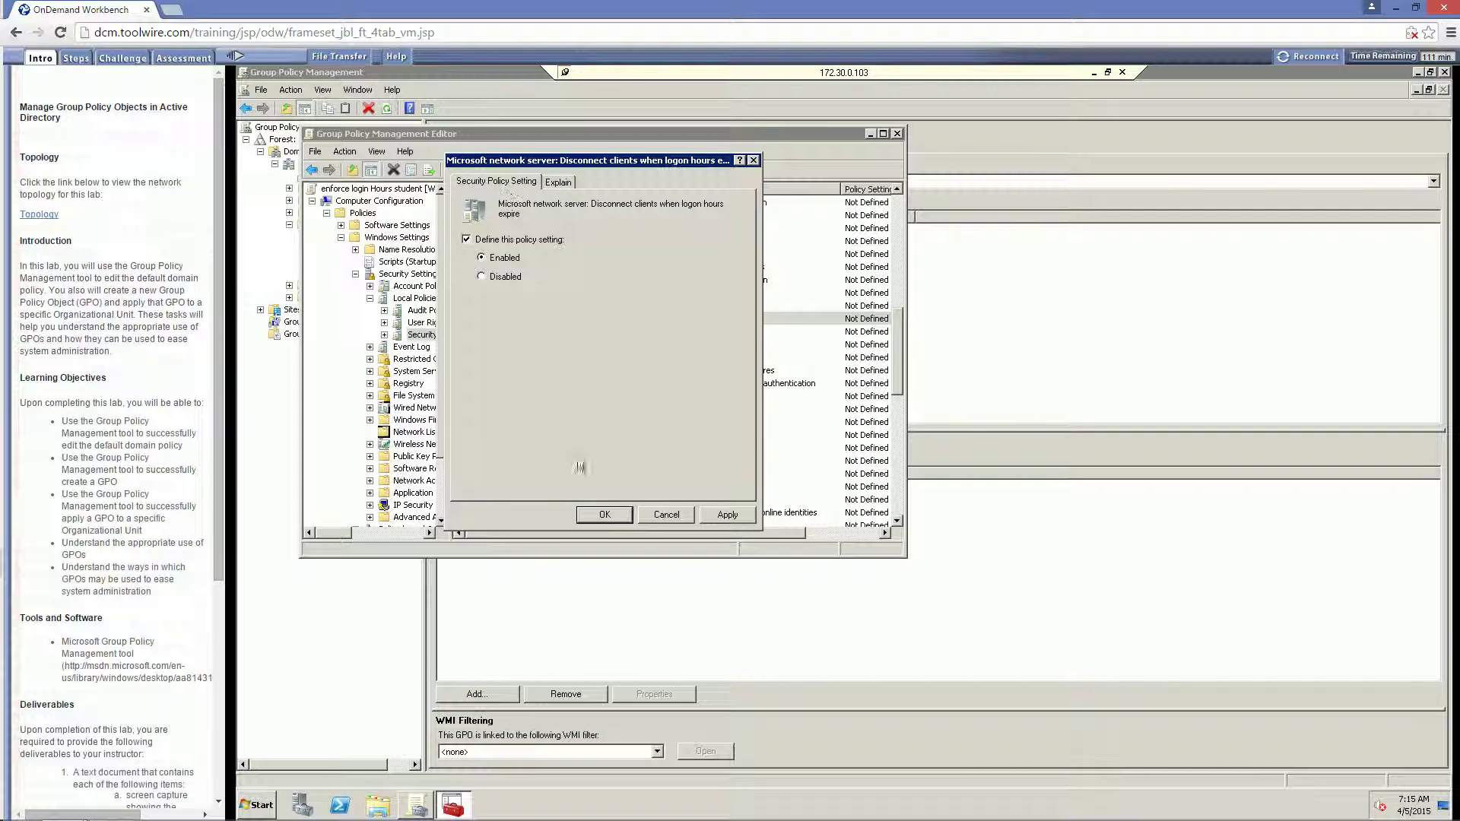
{"action": "left_click", "coordinate": [726, 514]}
{"action": "left_click", "coordinate": [616, 513]}
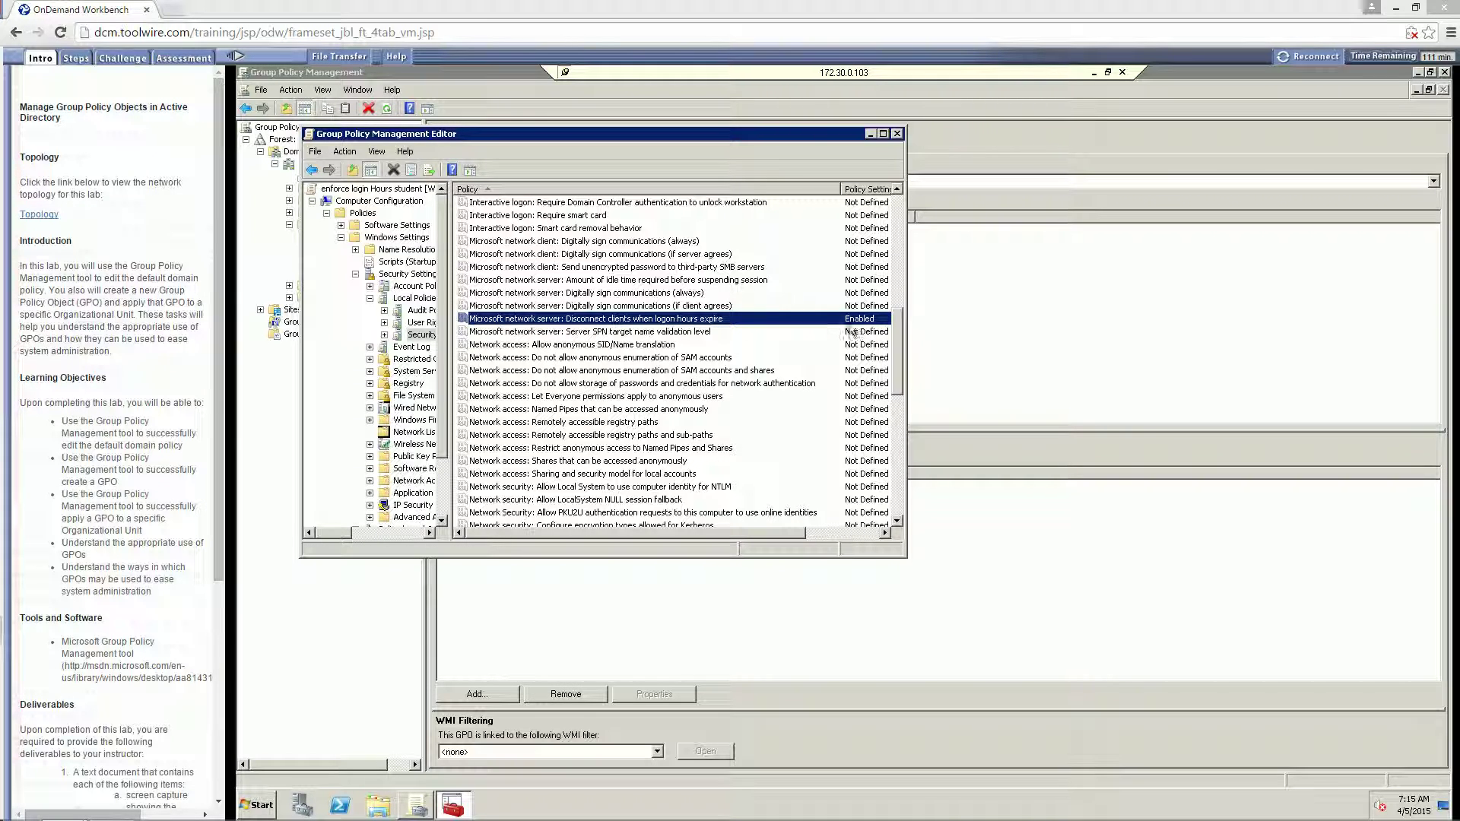
{"action": "left_click", "coordinate": [897, 134]}
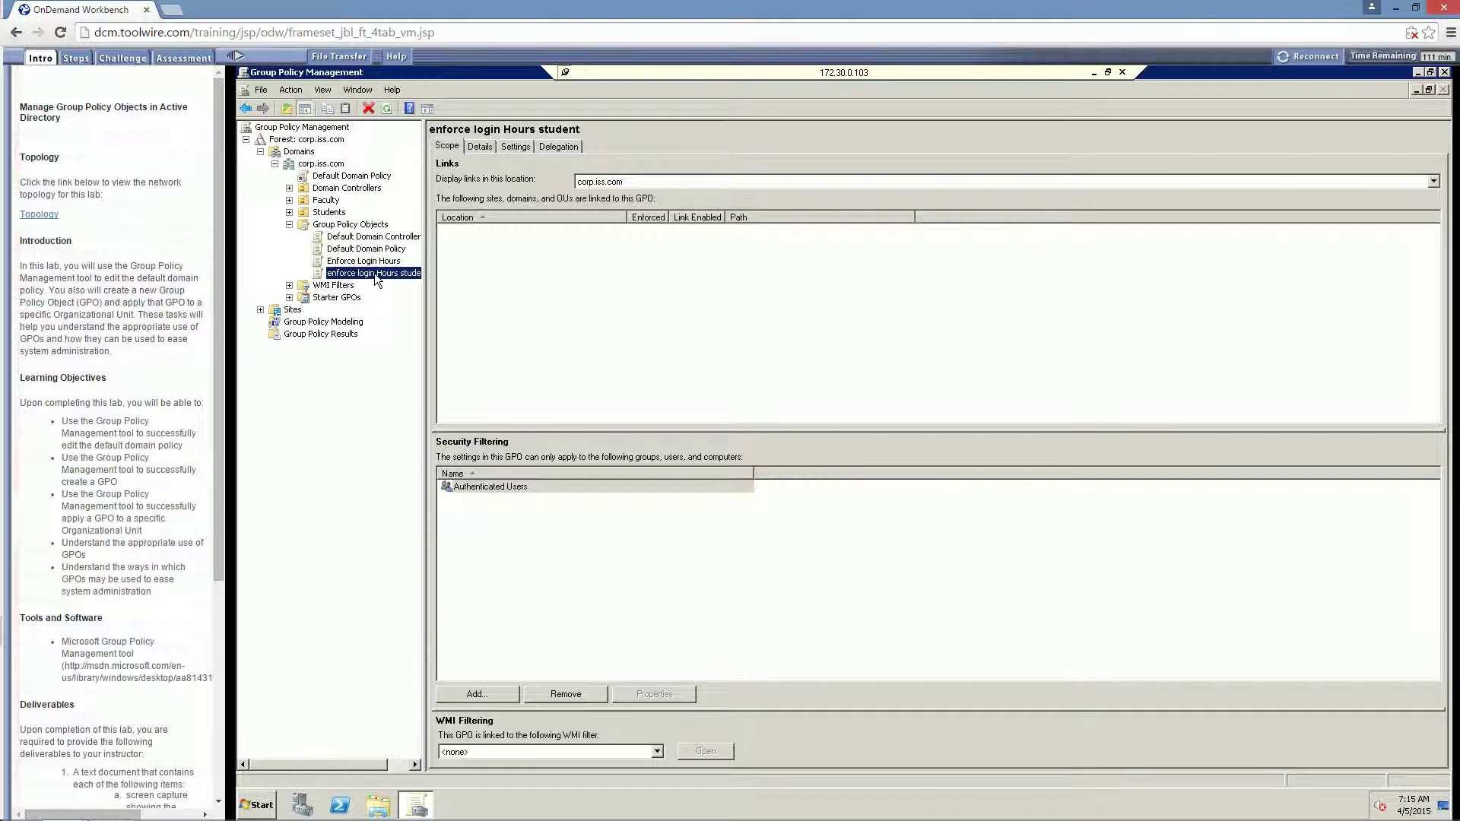
- Link the existing GPO "enforce login Hours student" to the Students organizational unit
{"action": "left_click", "coordinate": [322, 213]}
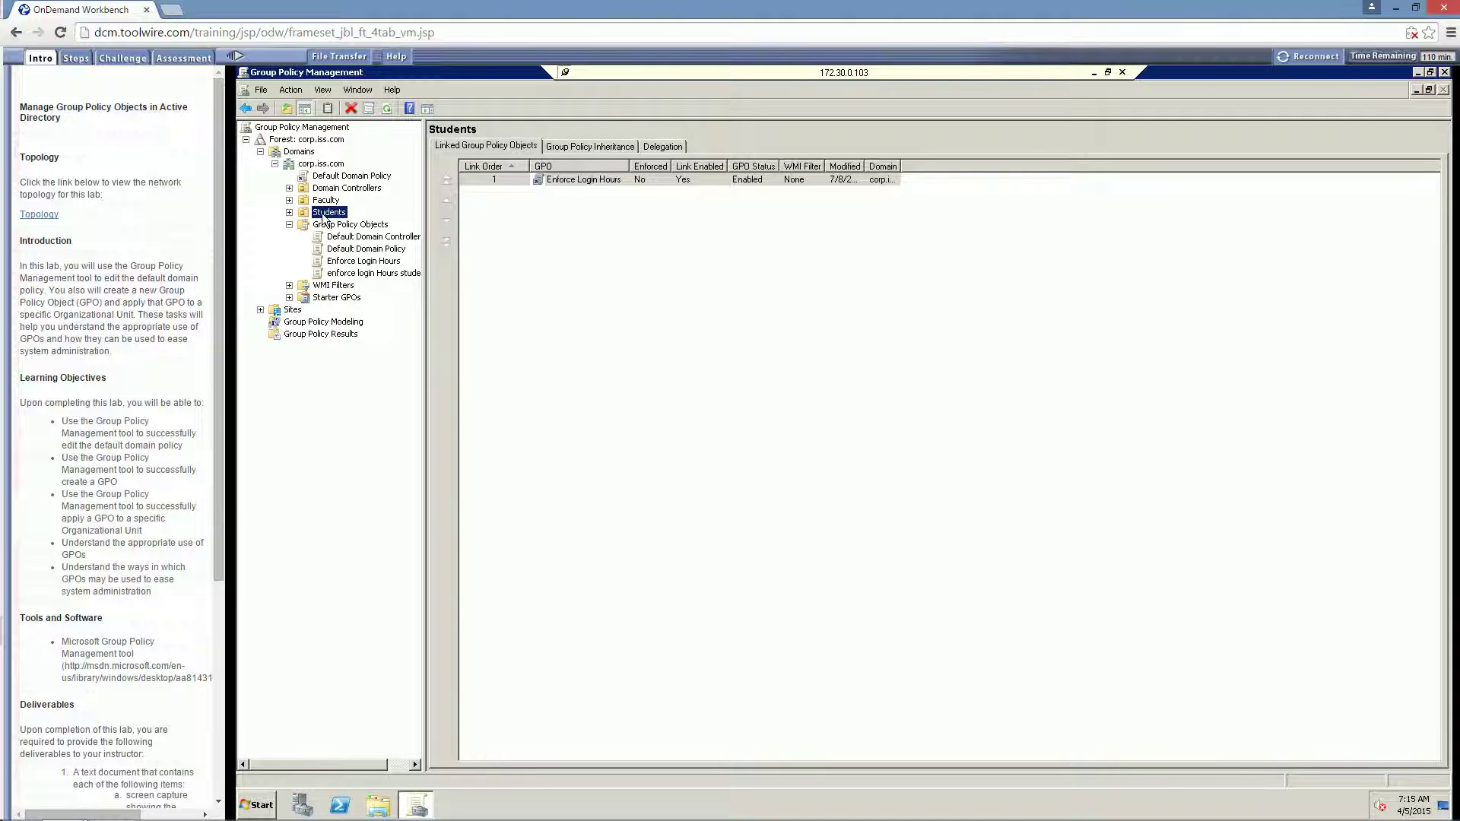
{"action": "right_click", "coordinate": [331, 215]}
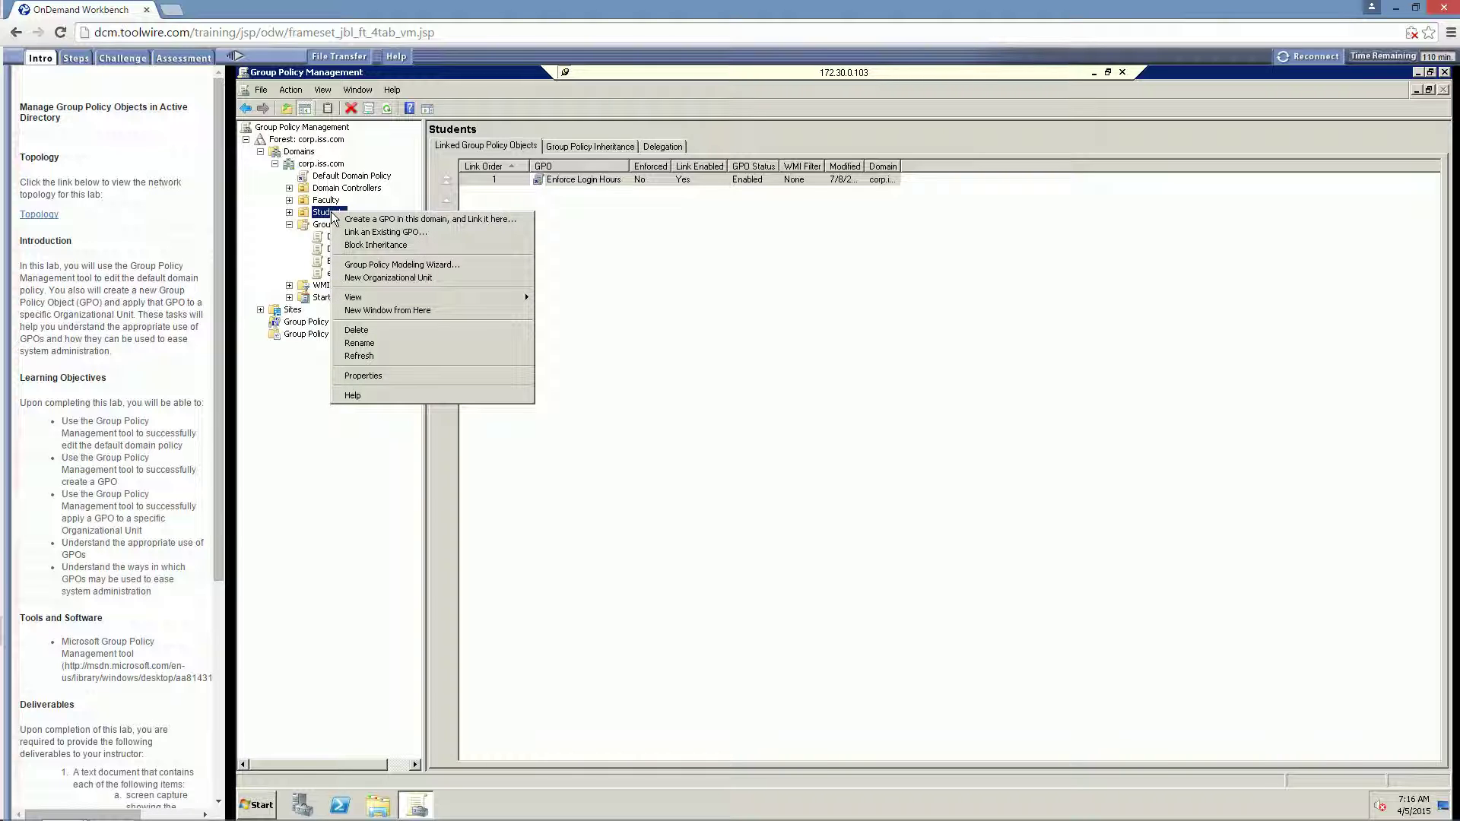
{"action": "left_click", "coordinate": [363, 236]}
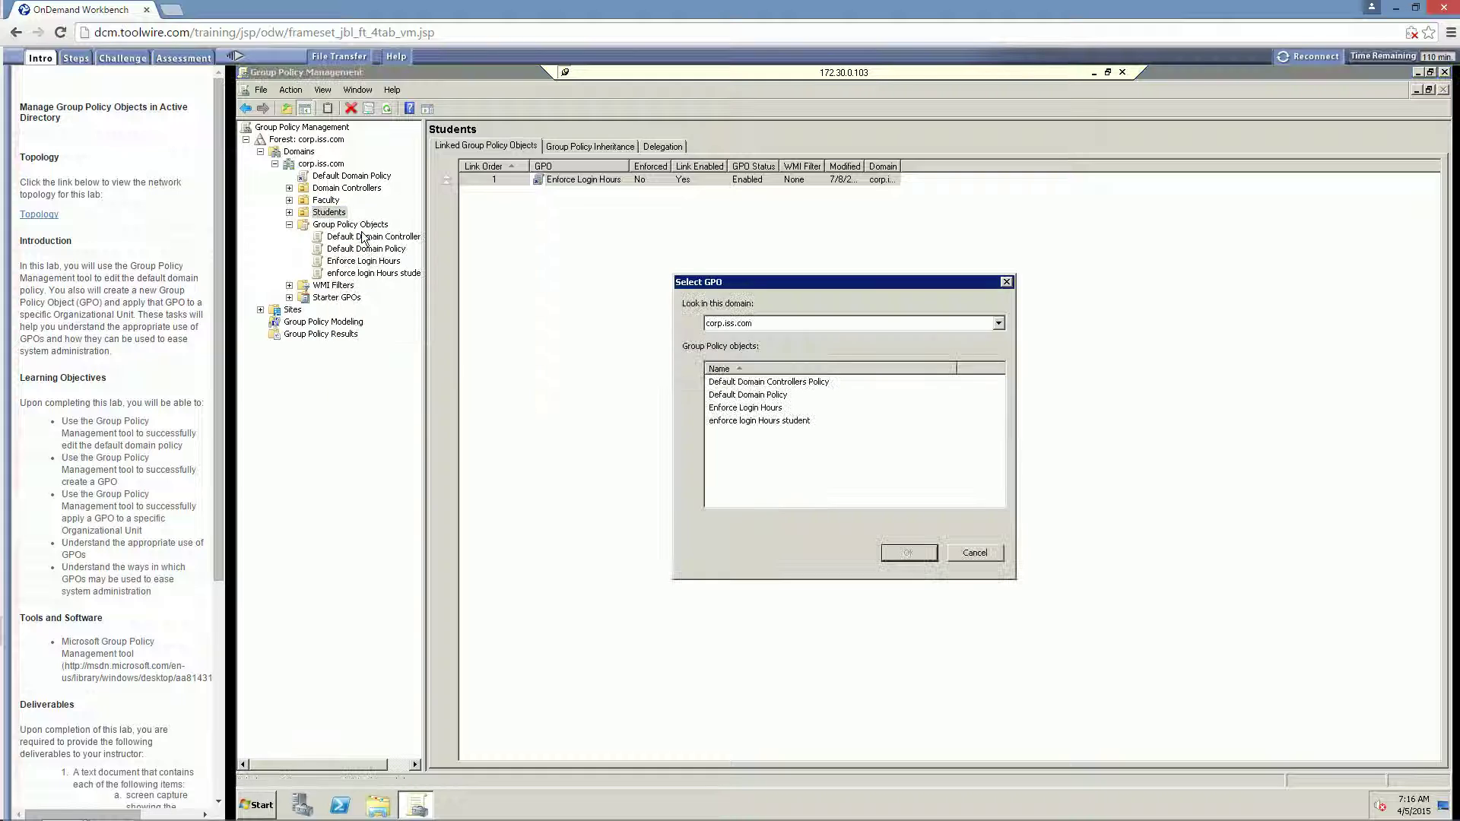
{"action": "left_click", "coordinate": [726, 422]}
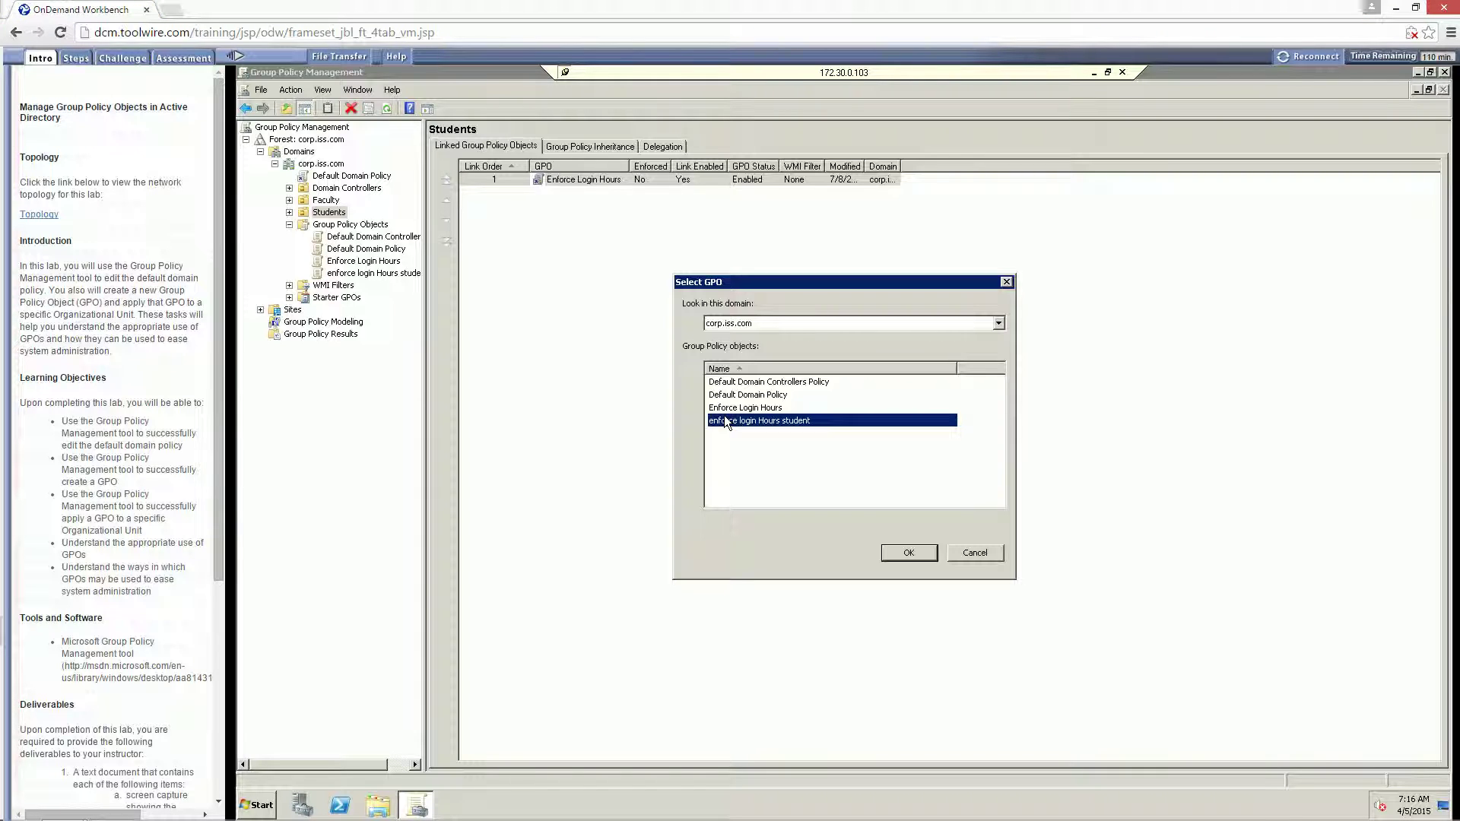
{"action": "left_click", "coordinate": [894, 553]}
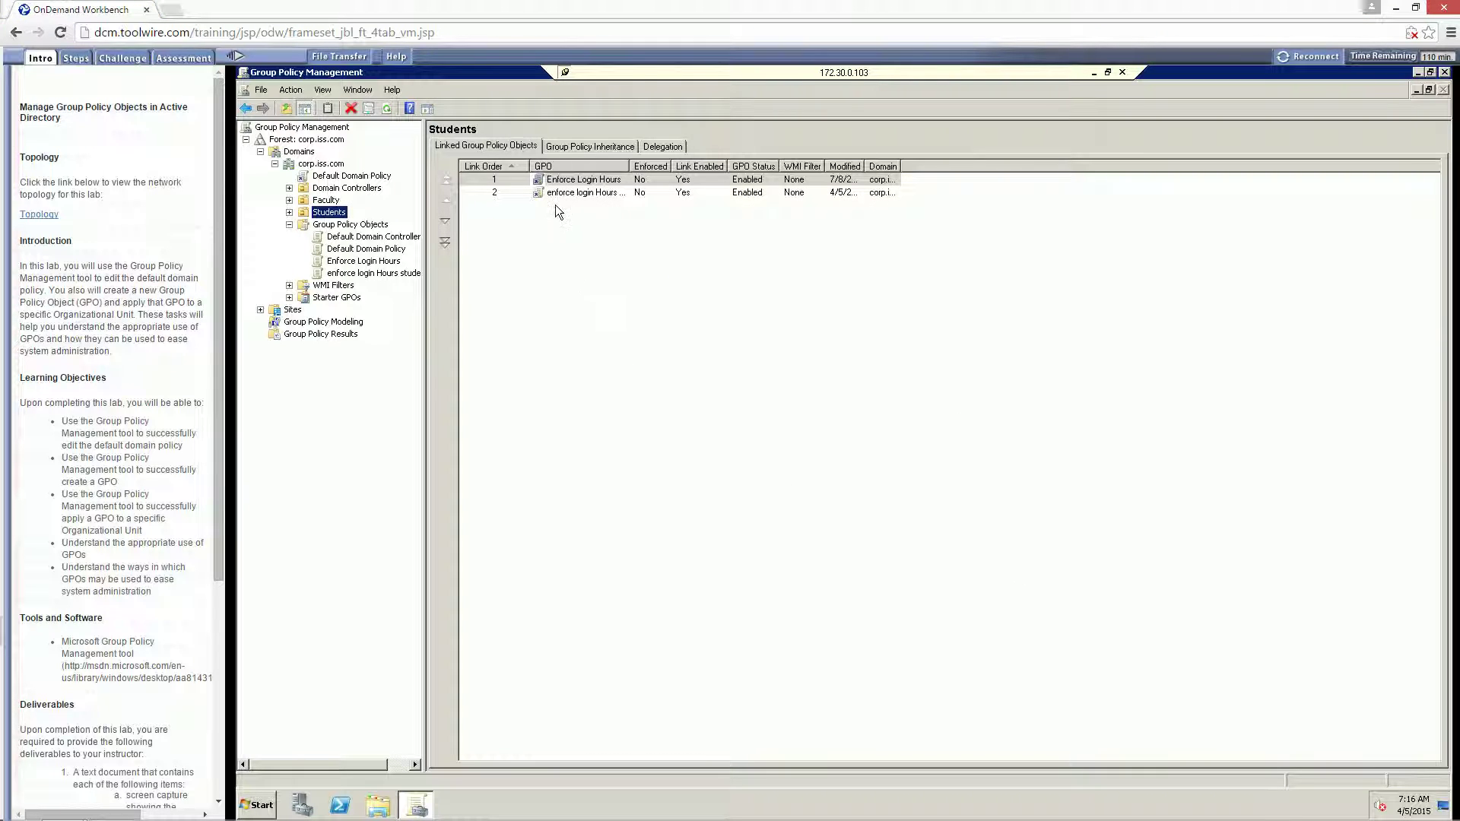
- Widen the GPO column in the Students OU's list of linked Group Policy Objects to fit the full names
{"action": "double_click", "coordinate": [630, 166]}
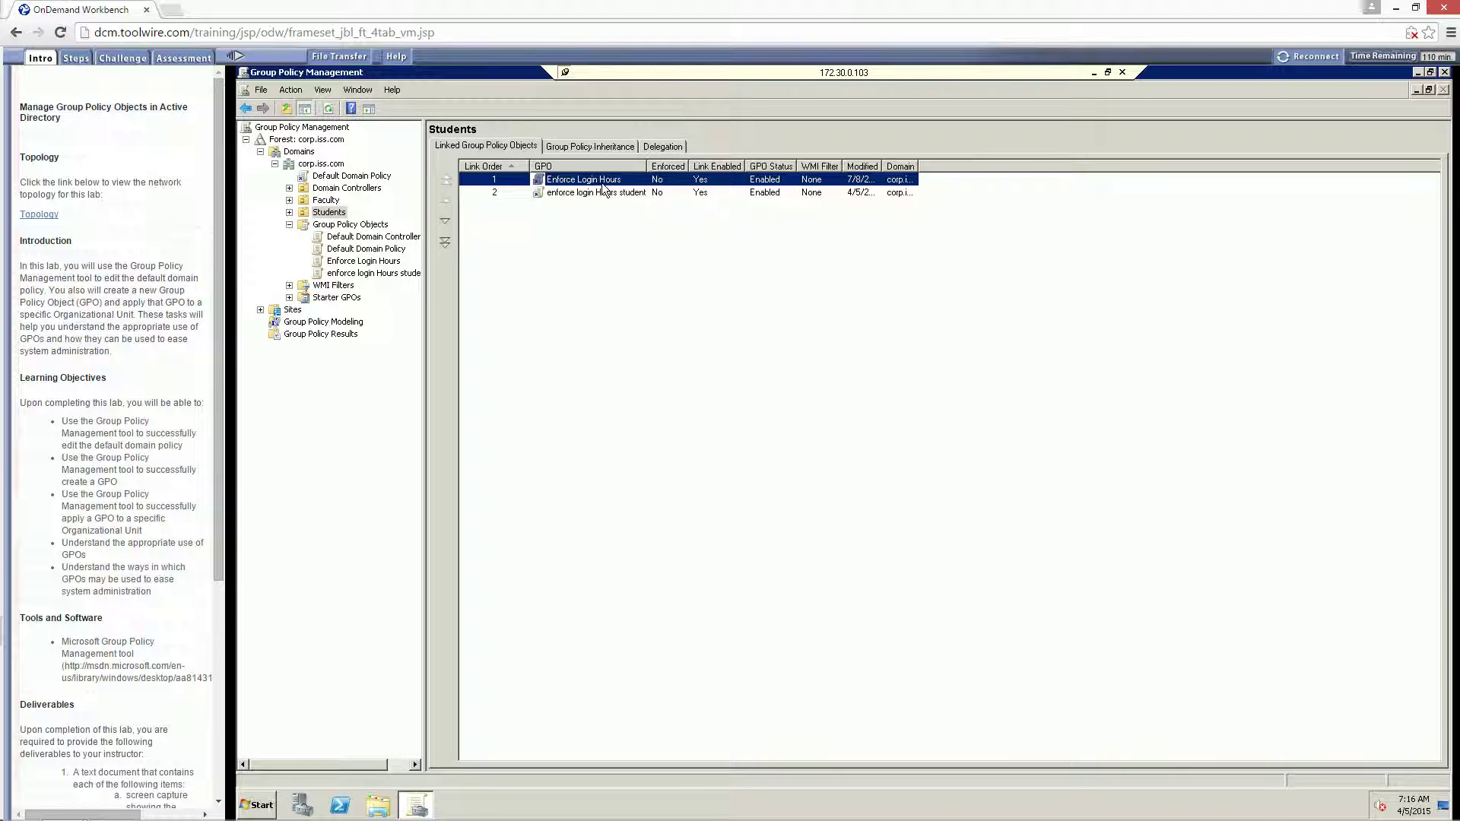
{"action": "left_click", "coordinate": [576, 193]}
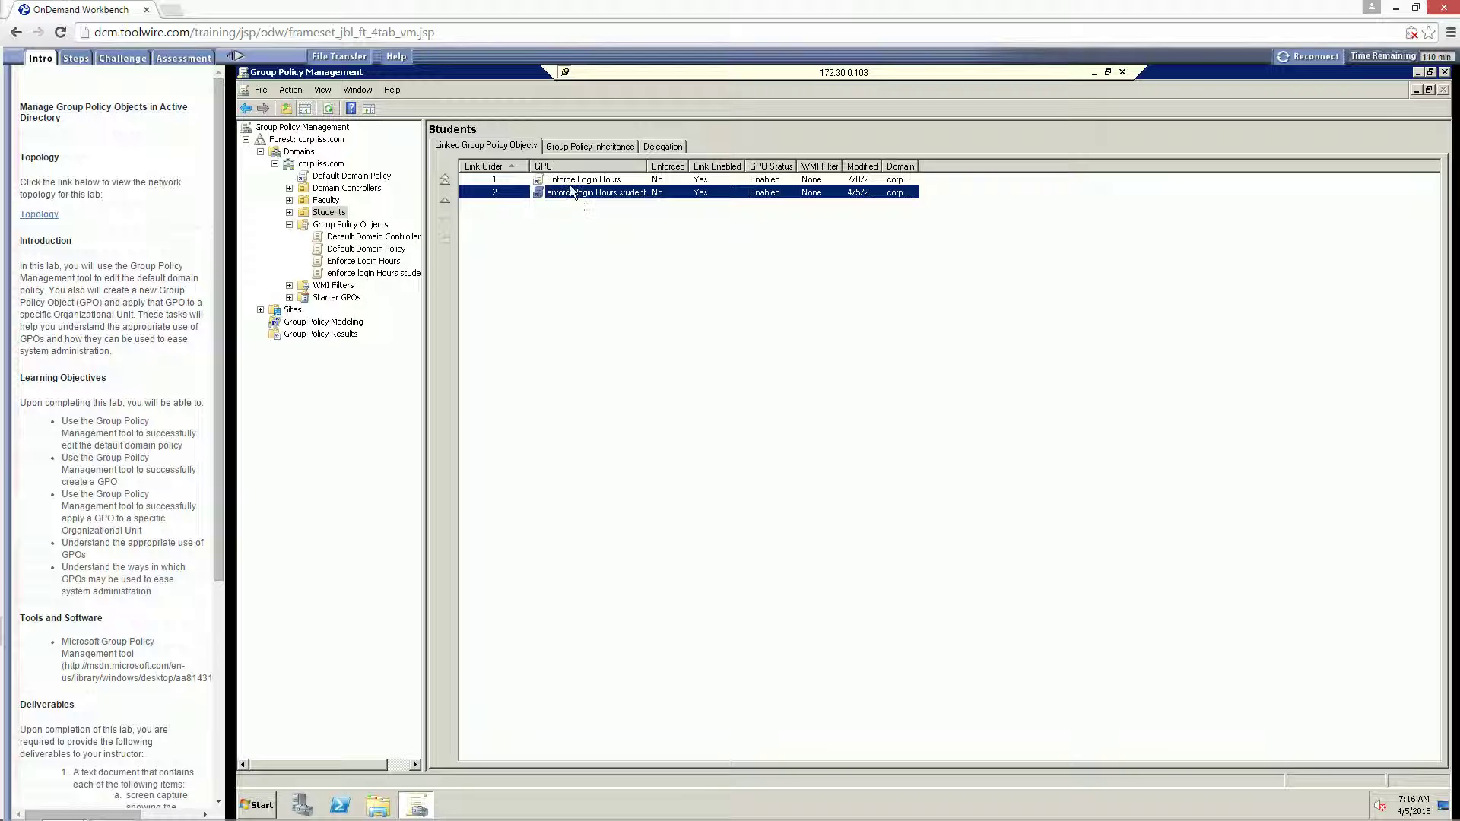
{"action": "key", "text": "Up"}
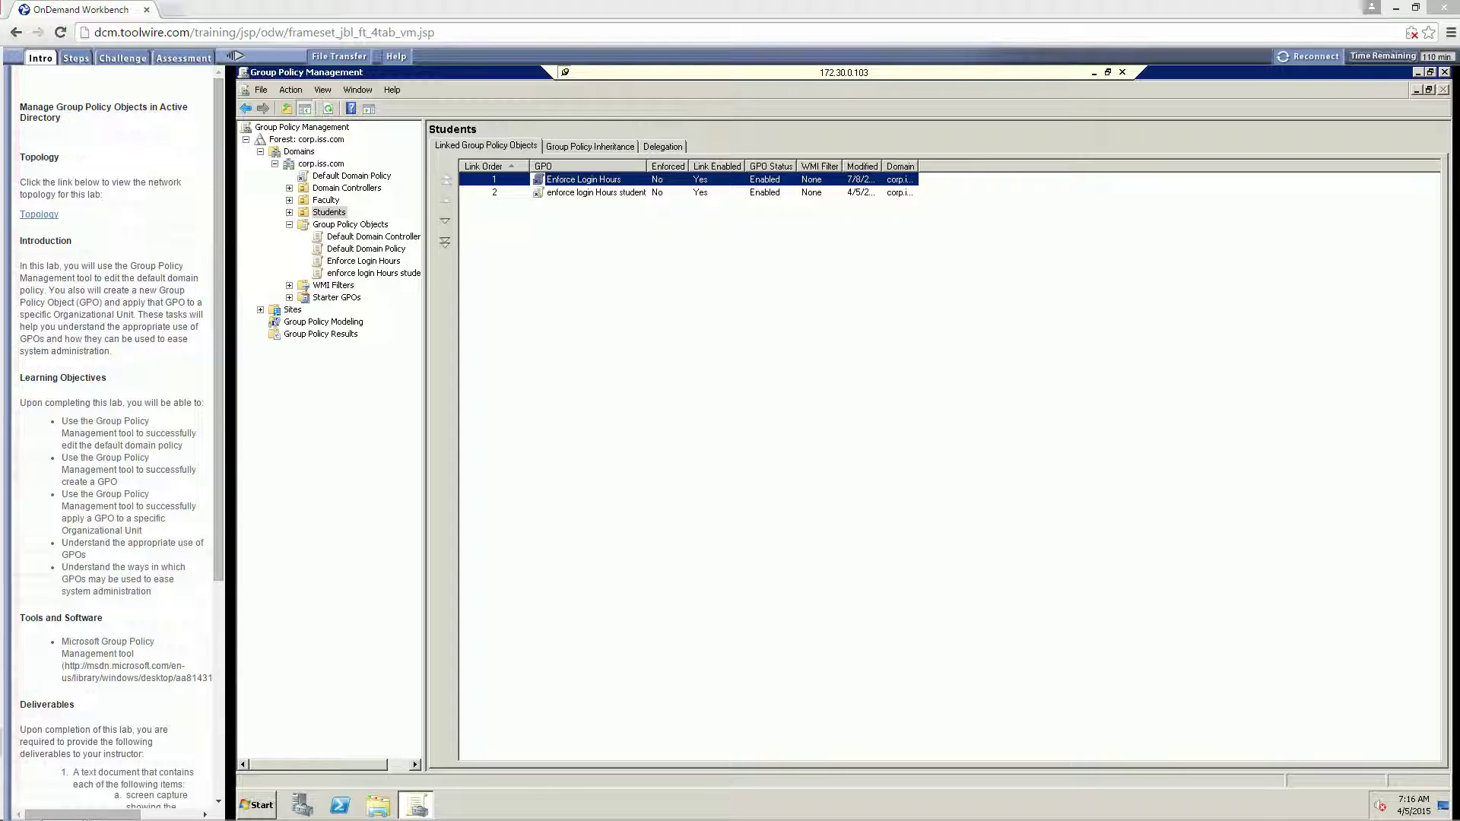
{"action": "left_click", "coordinate": [666, 396]}
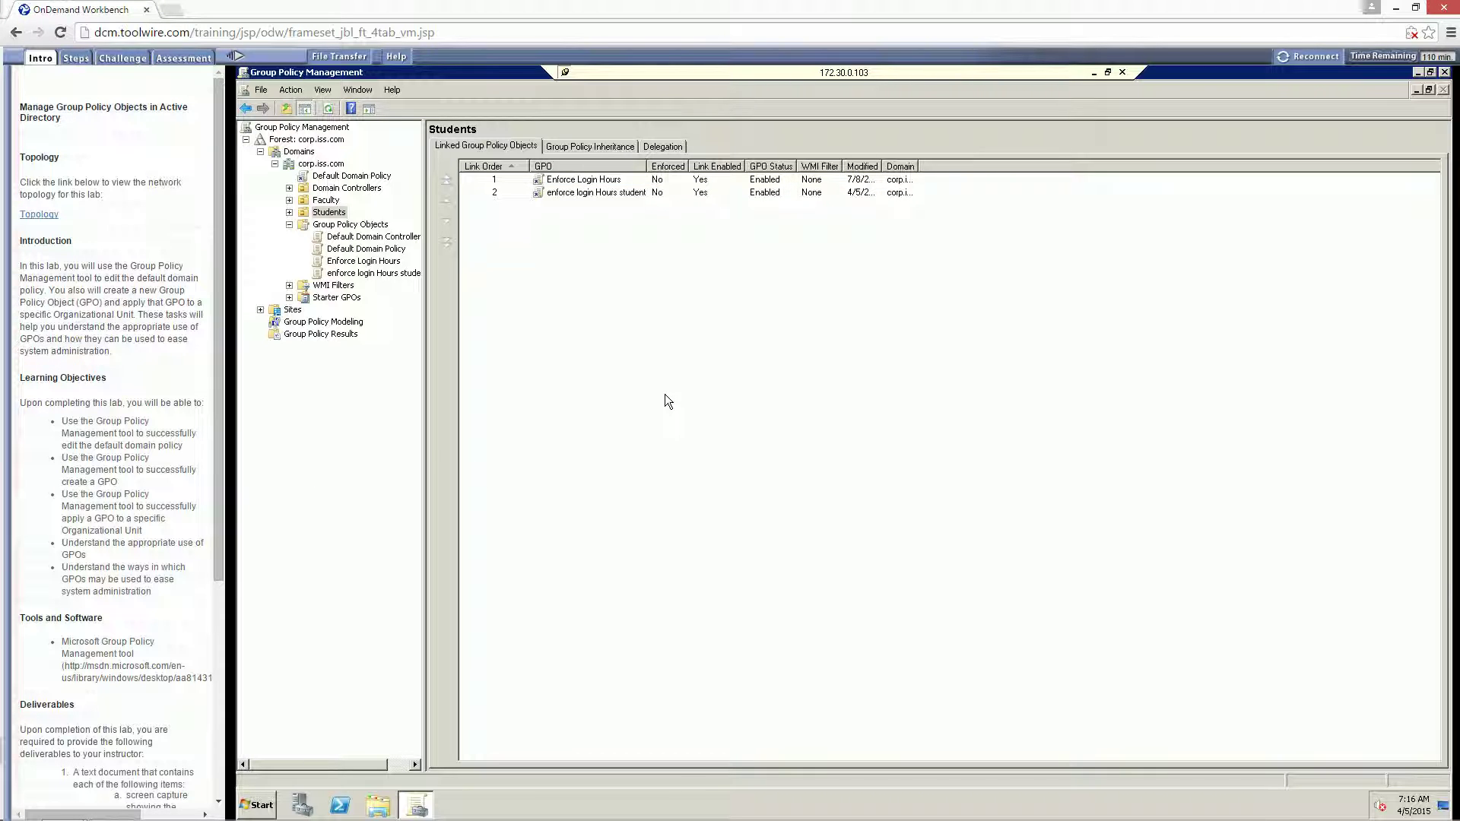
- Review the scope, details and settings report of the existing "Enforce Login Hours" GPO, dismissing the Internet Explorer security warning
{"action": "left_click", "coordinate": [362, 262]}
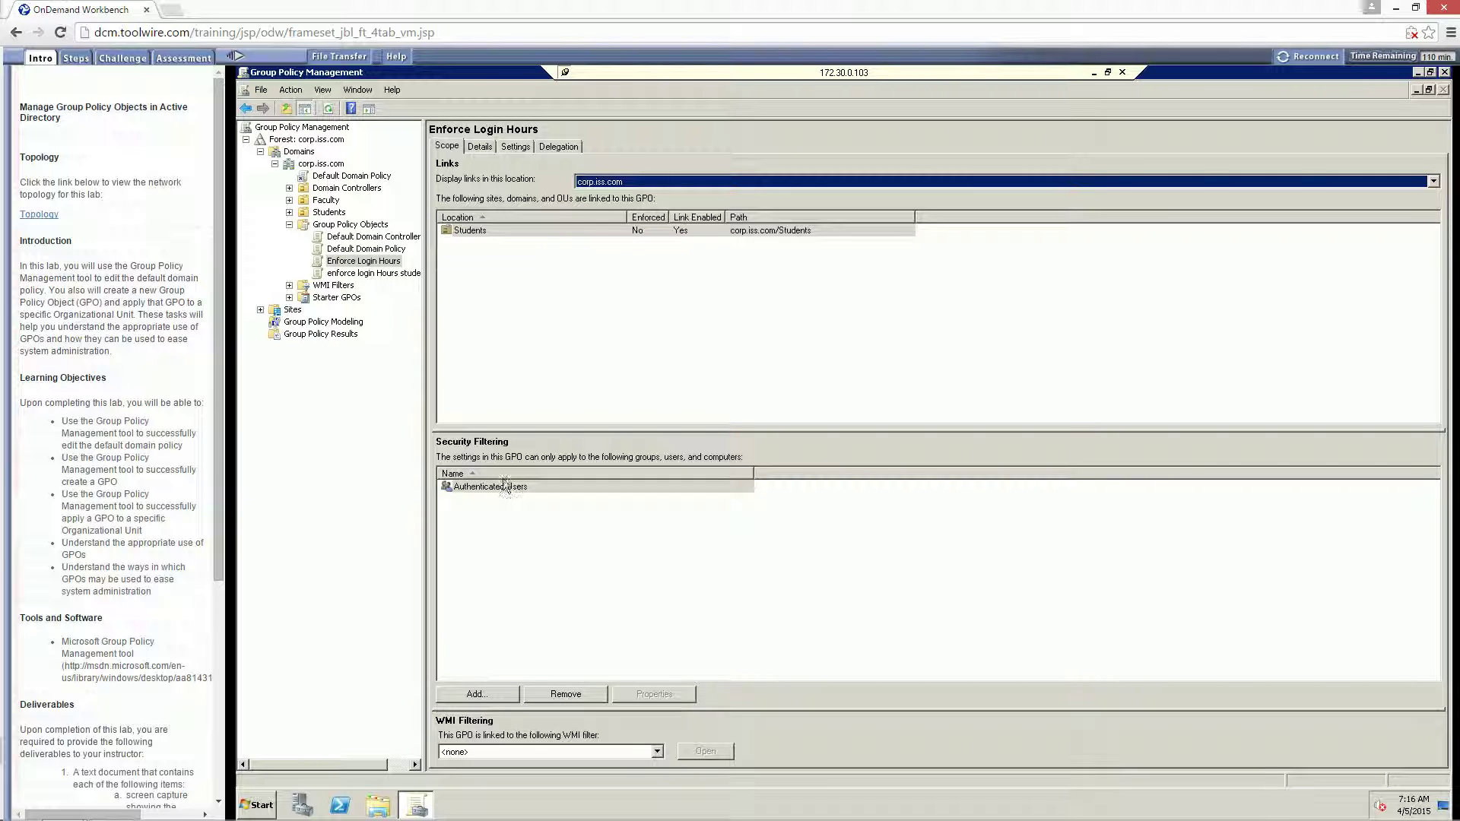
{"action": "left_click", "coordinate": [478, 145]}
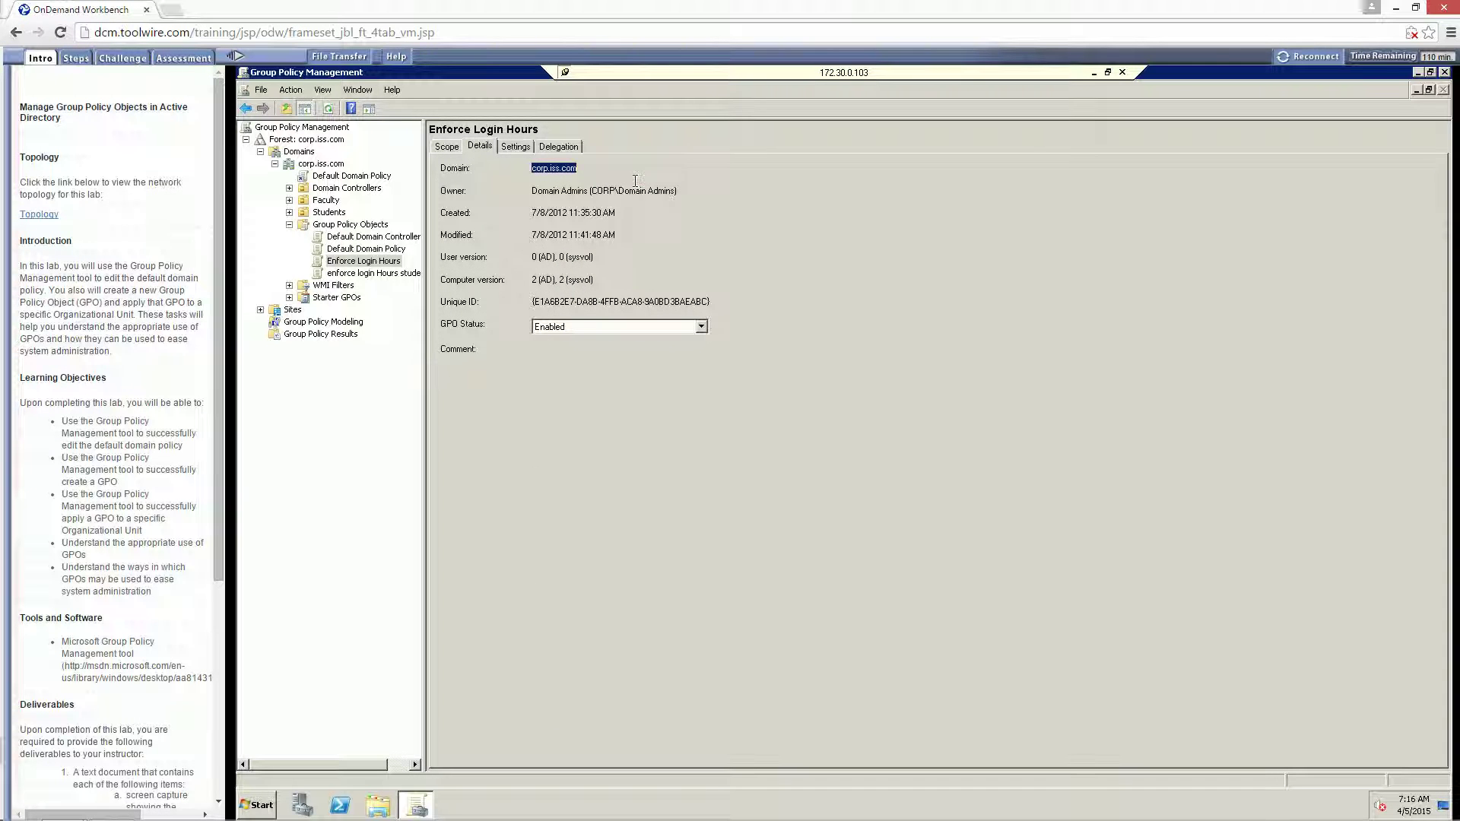
{"action": "left_click", "coordinate": [517, 146]}
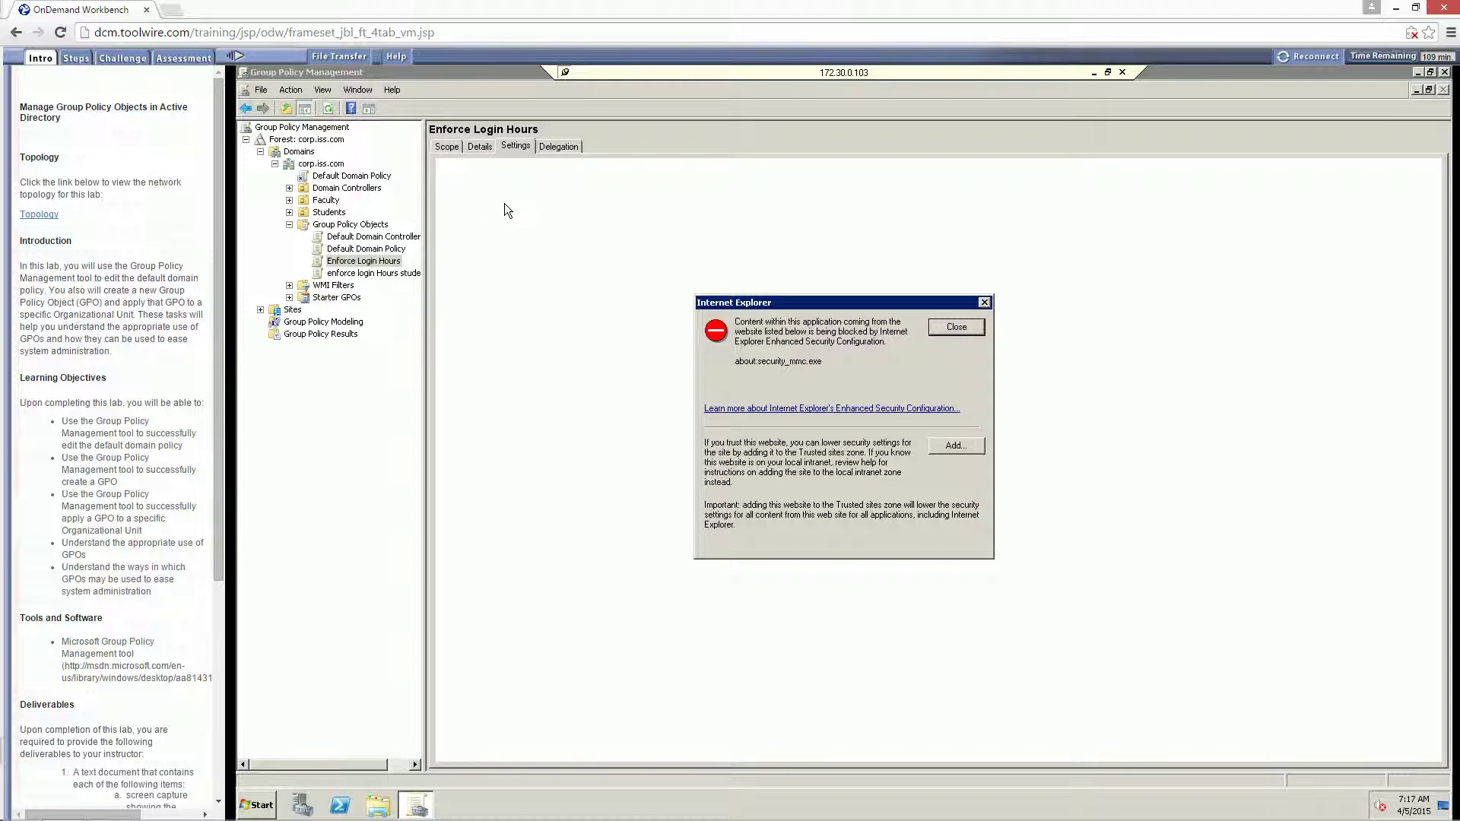
{"action": "left_click", "coordinate": [957, 327]}
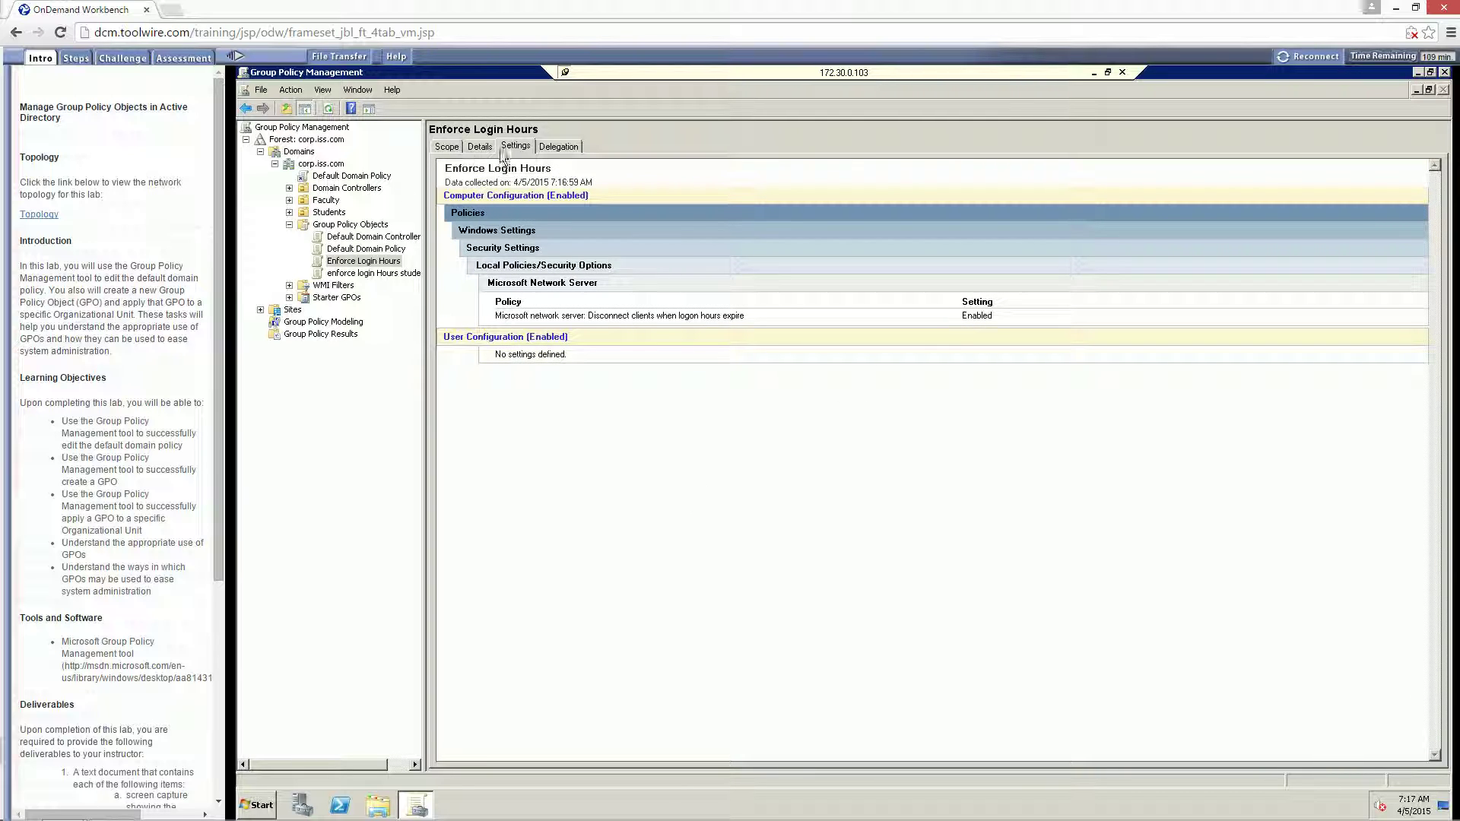